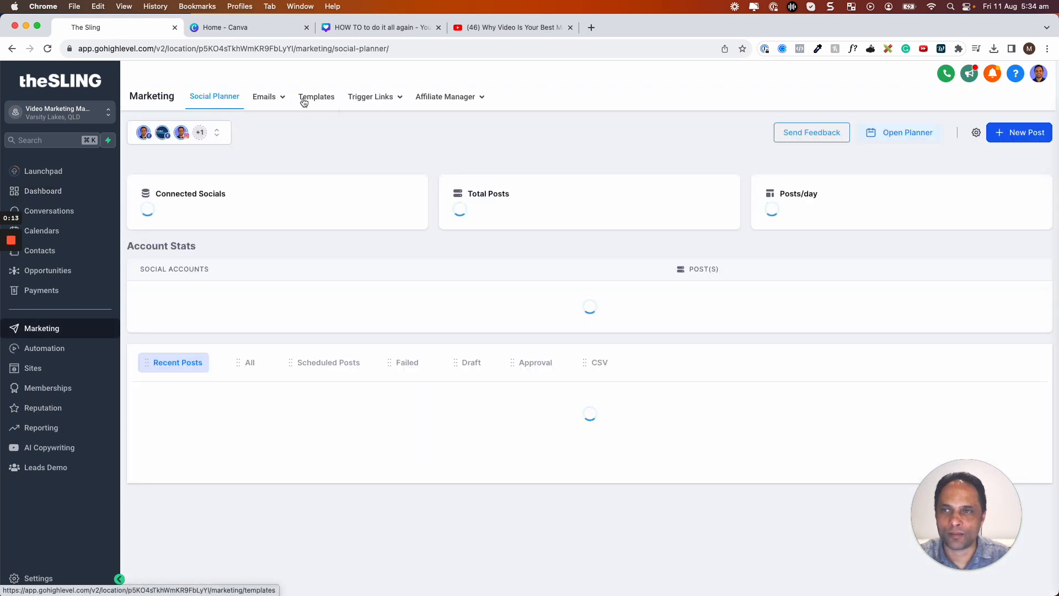
Go to Marketing and open the Email Campaigns list from the Emails menu.
mouse_move(273, 99)
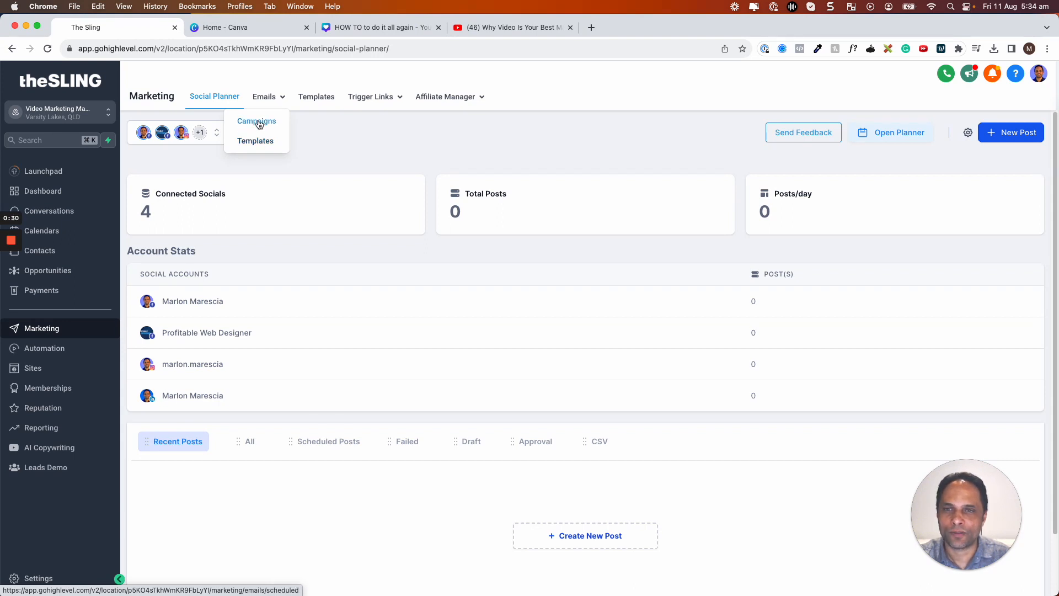
click(258, 122)
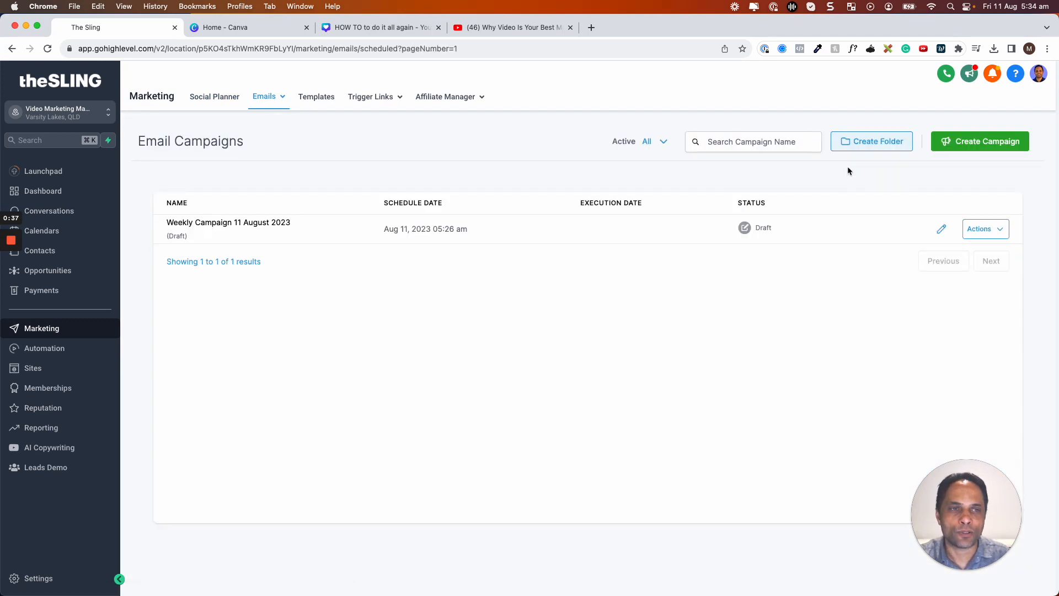
Create a new campaign folder named 'Weekly Emails'.
click(846, 142)
click(523, 365)
text(W)
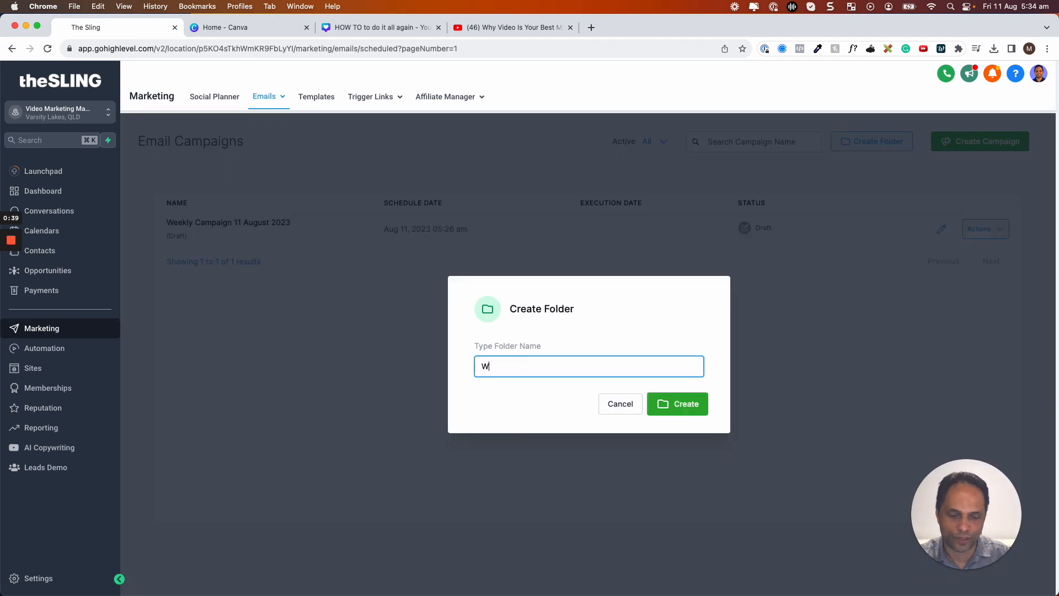
text(eekly Emails)
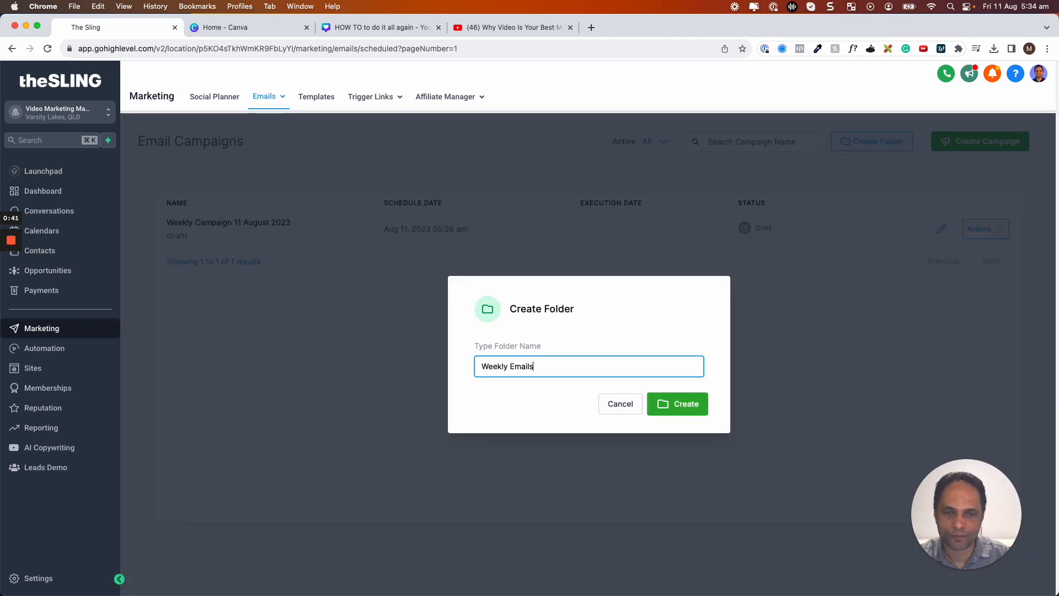
click(652, 399)
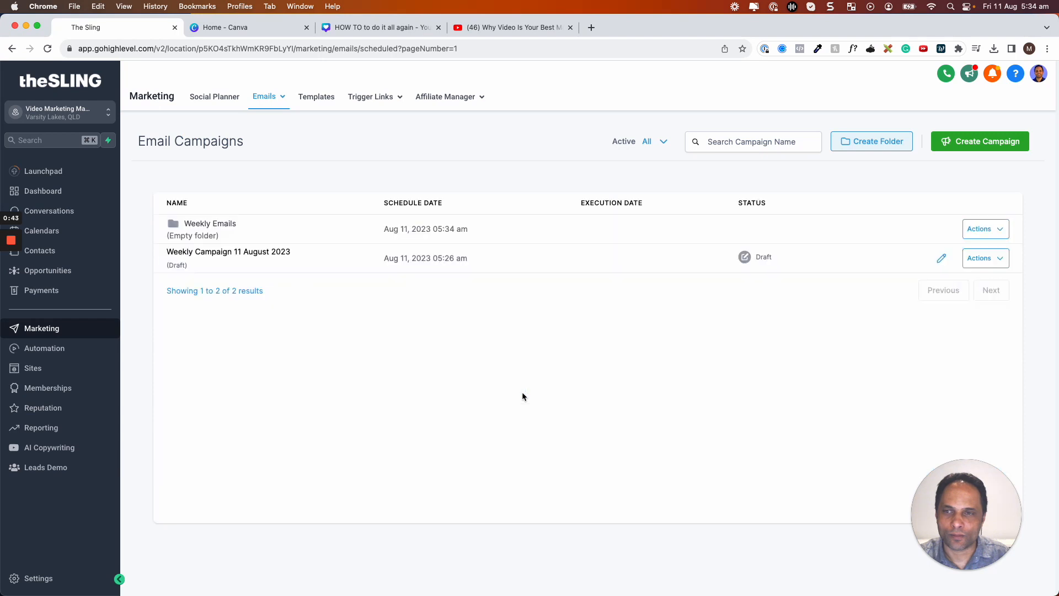
Move the Weekly Campaign 11 August 2023 draft into the Weekly Emails folder.
click(992, 261)
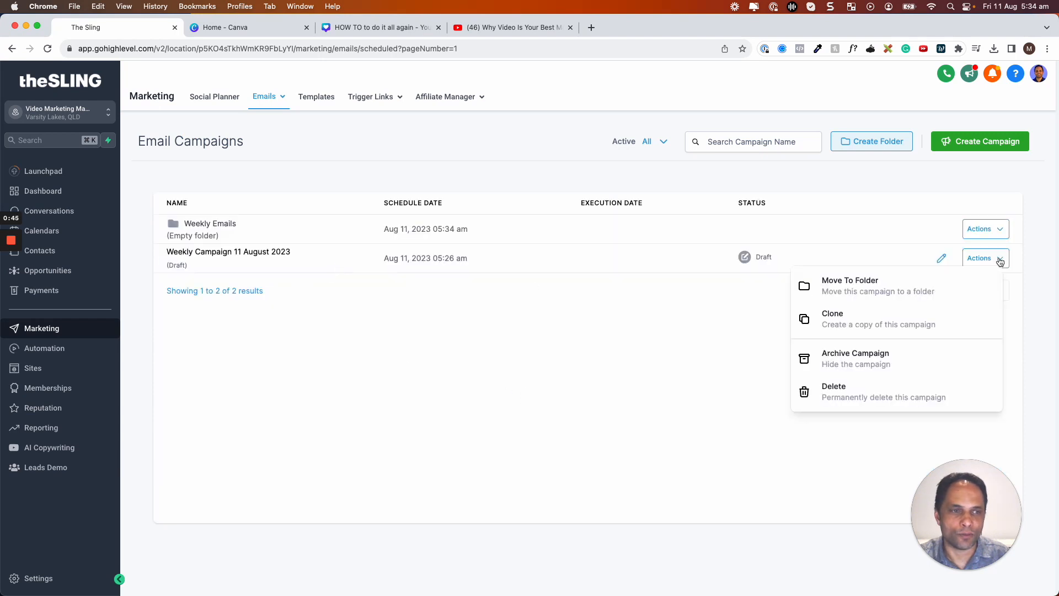
click(856, 293)
click(534, 334)
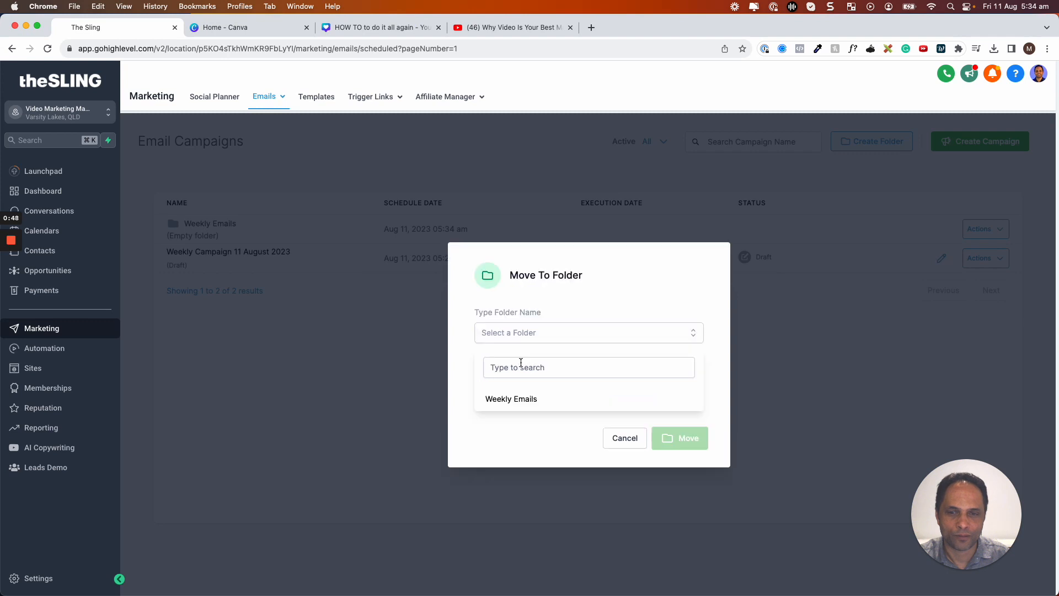
click(532, 407)
click(679, 438)
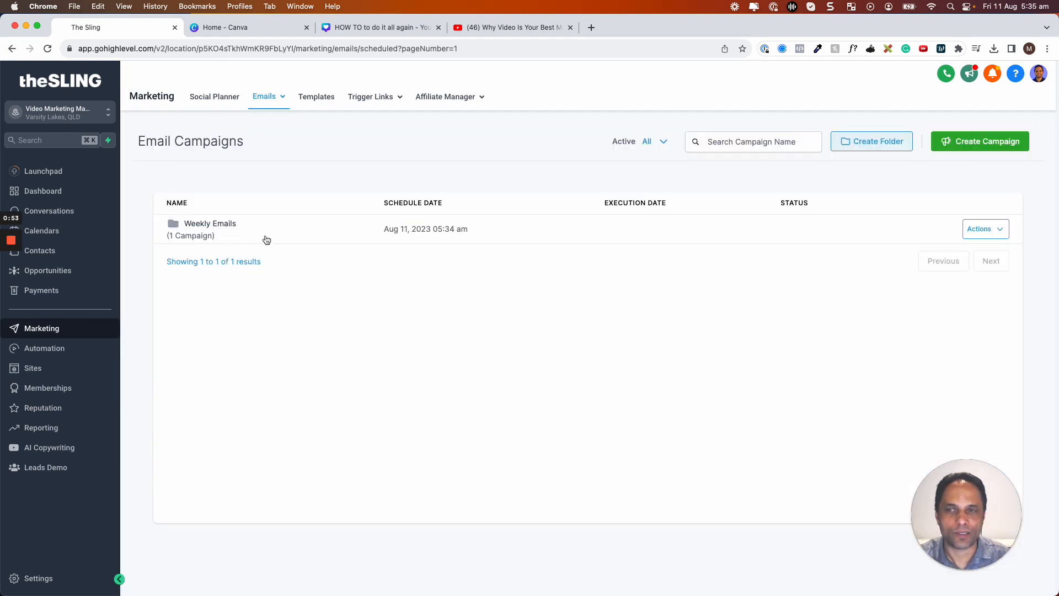
click(784, 141)
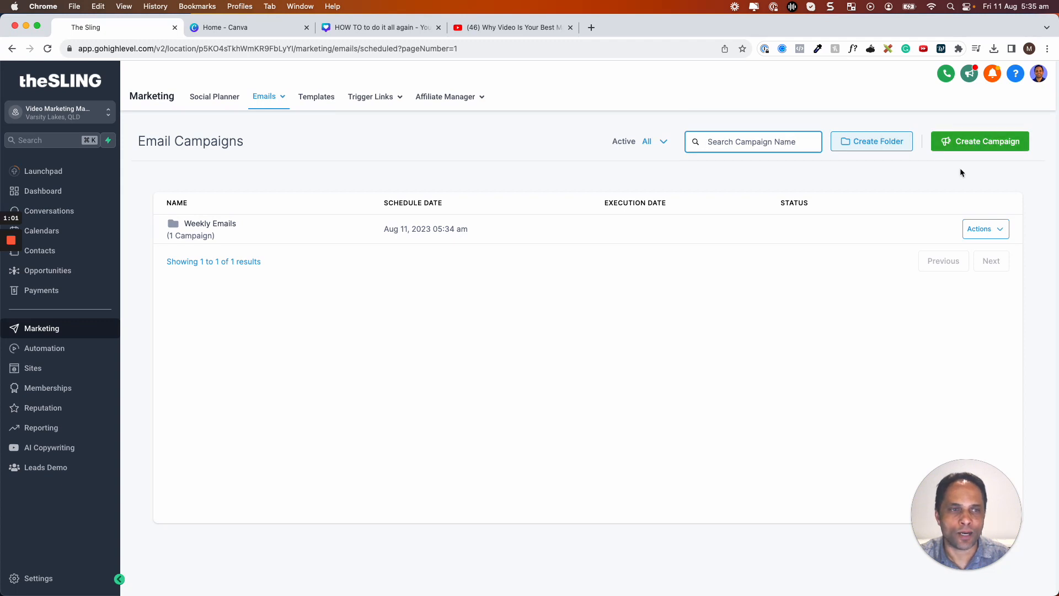
Create a new email campaign from the Blank template using the drag-and-drop Design Editor.
click(963, 142)
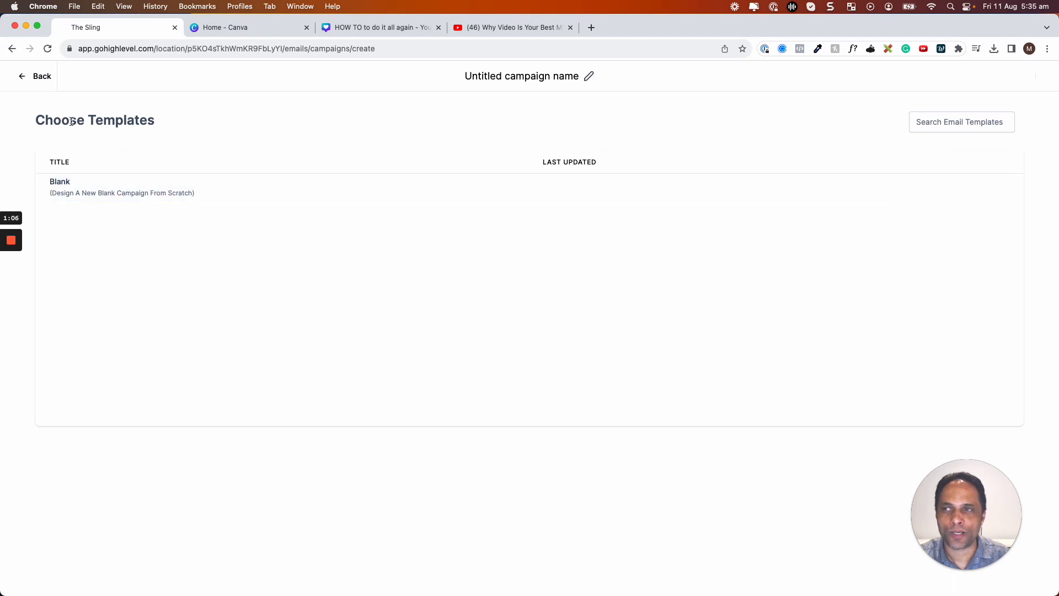
mouse_move(130, 193)
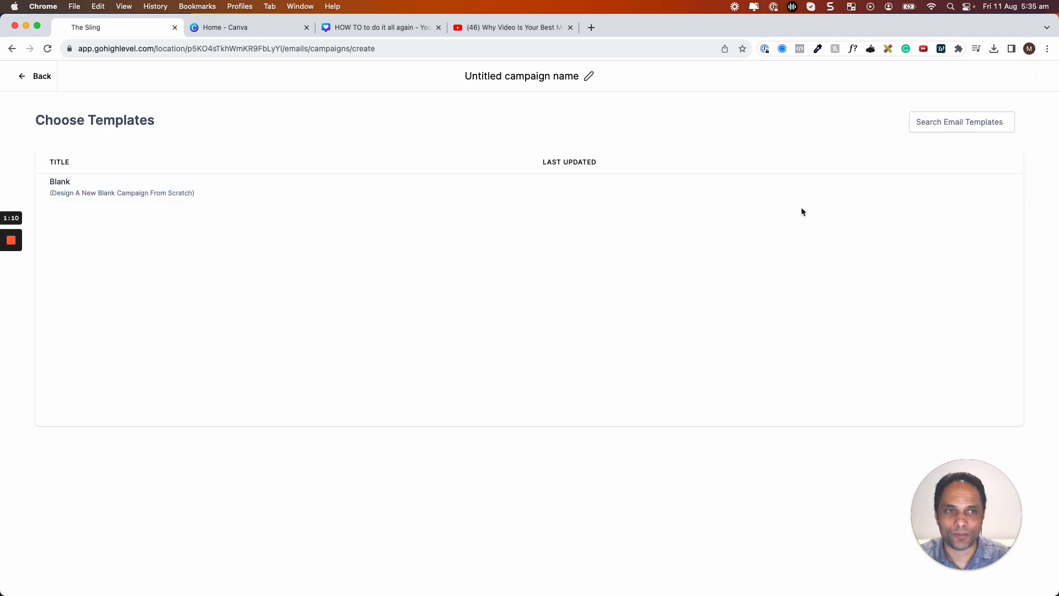
click(908, 193)
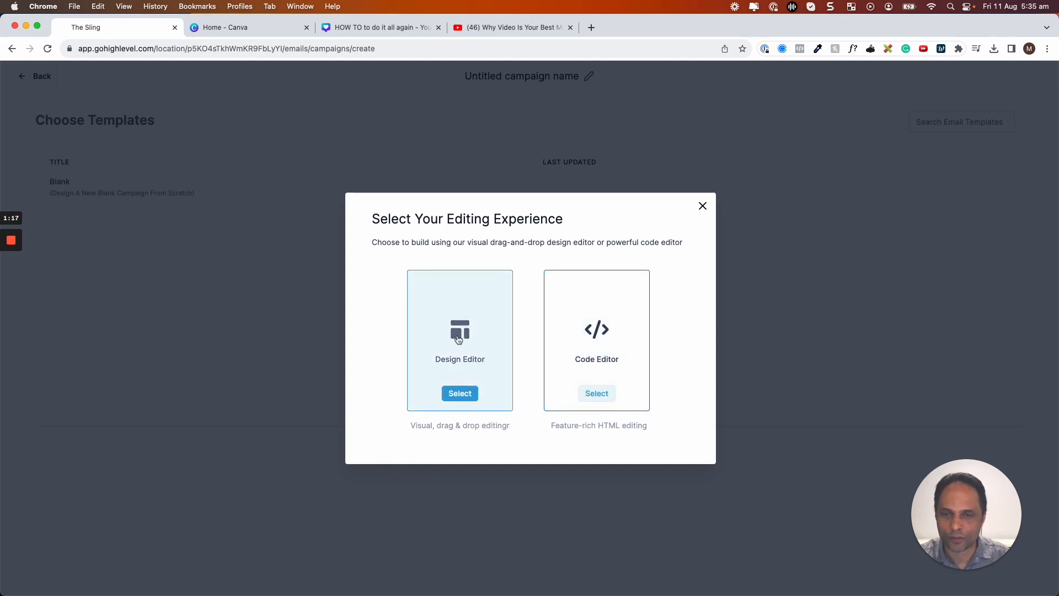
click(469, 394)
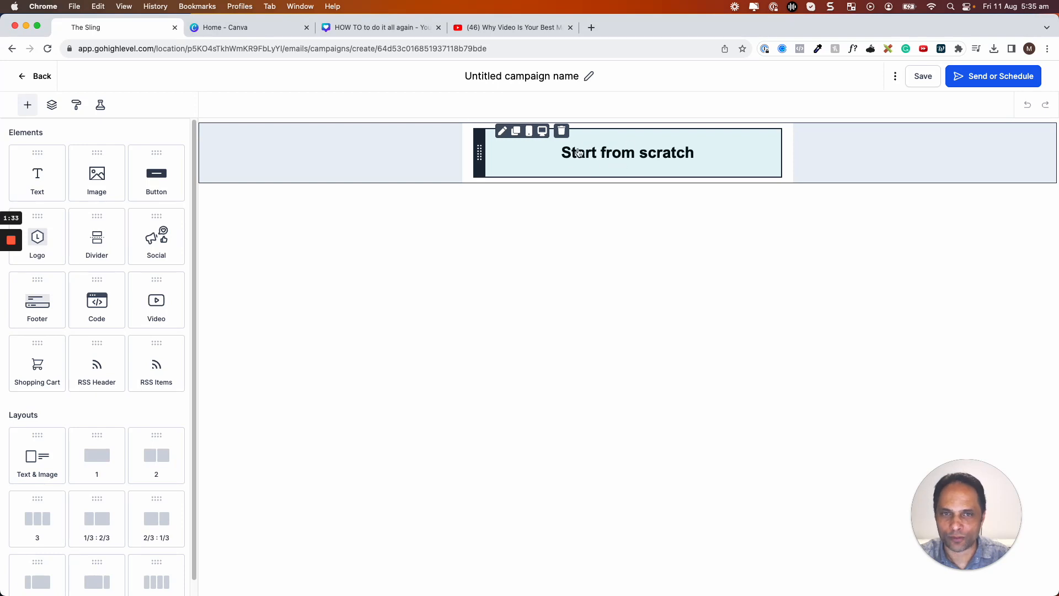
Replace 'Untitled campaign name' with 'Weekly Email Week 2 August 2023'.
click(589, 76)
triple_click(543, 78)
text(Week)
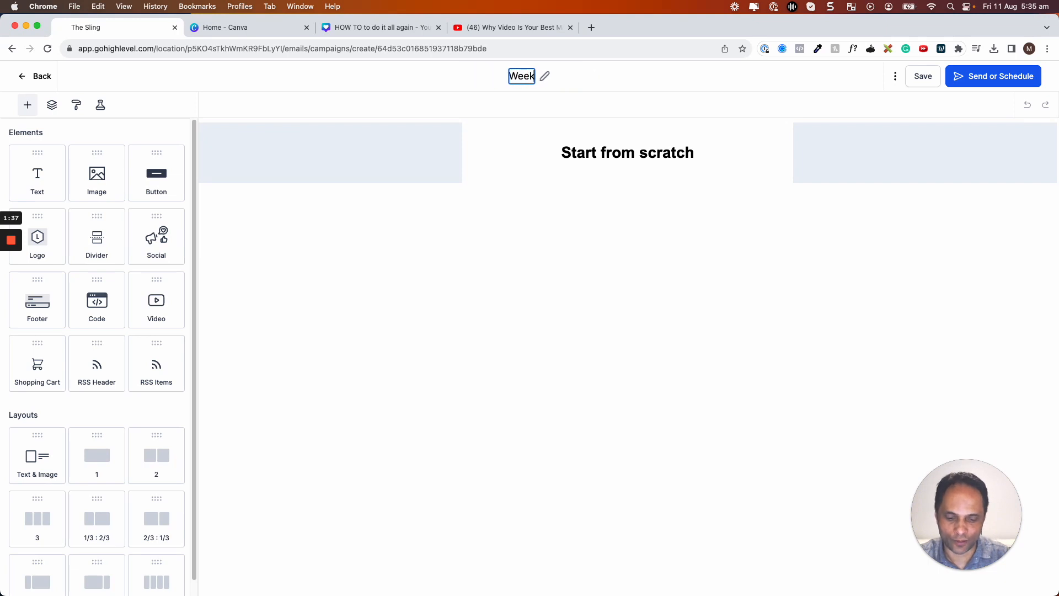
text(ly Email Week)
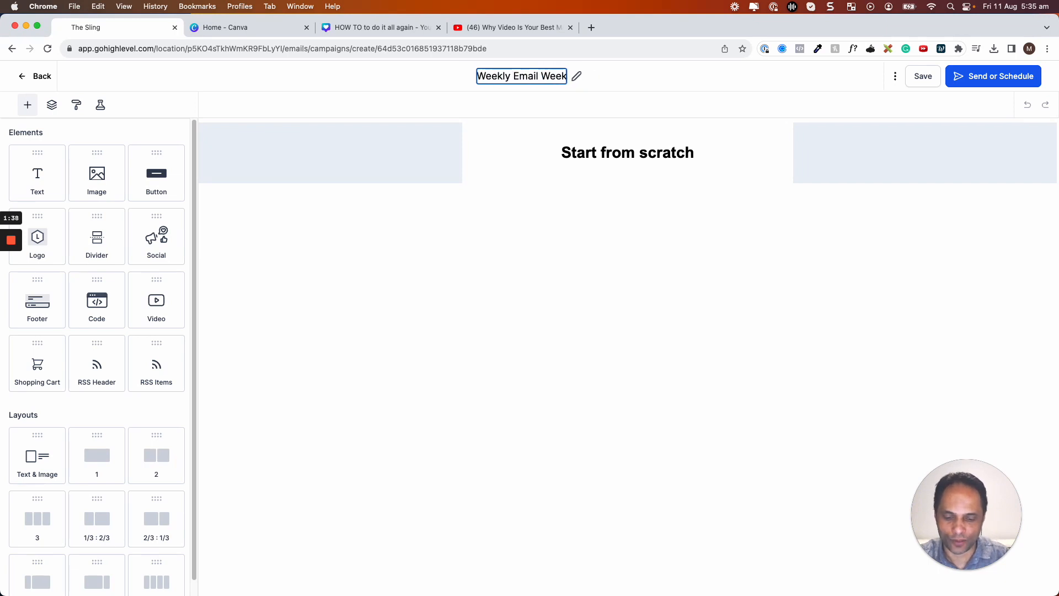
text( 2 August)
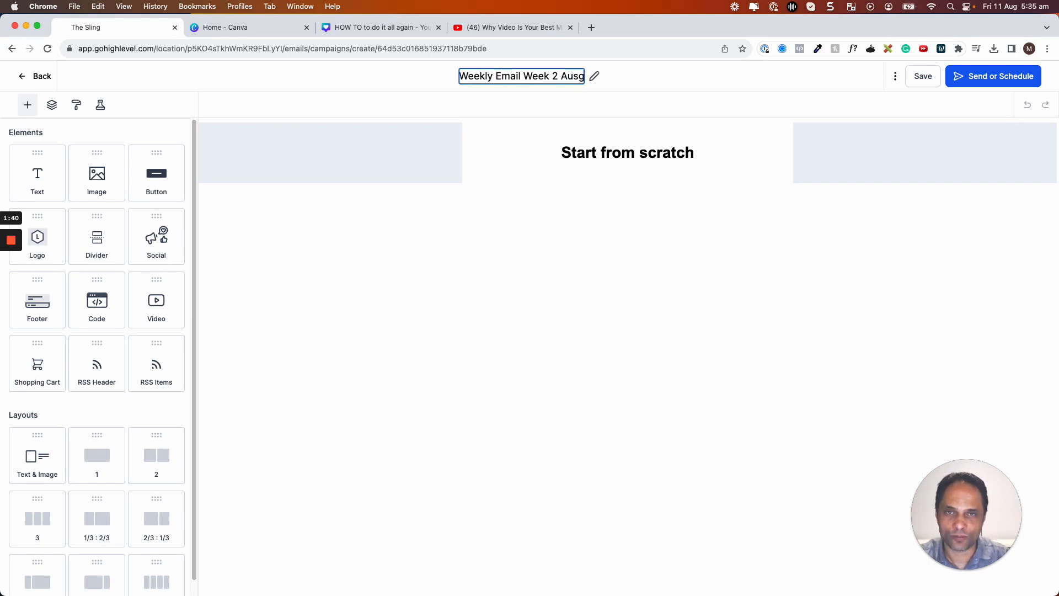
text( 2023)
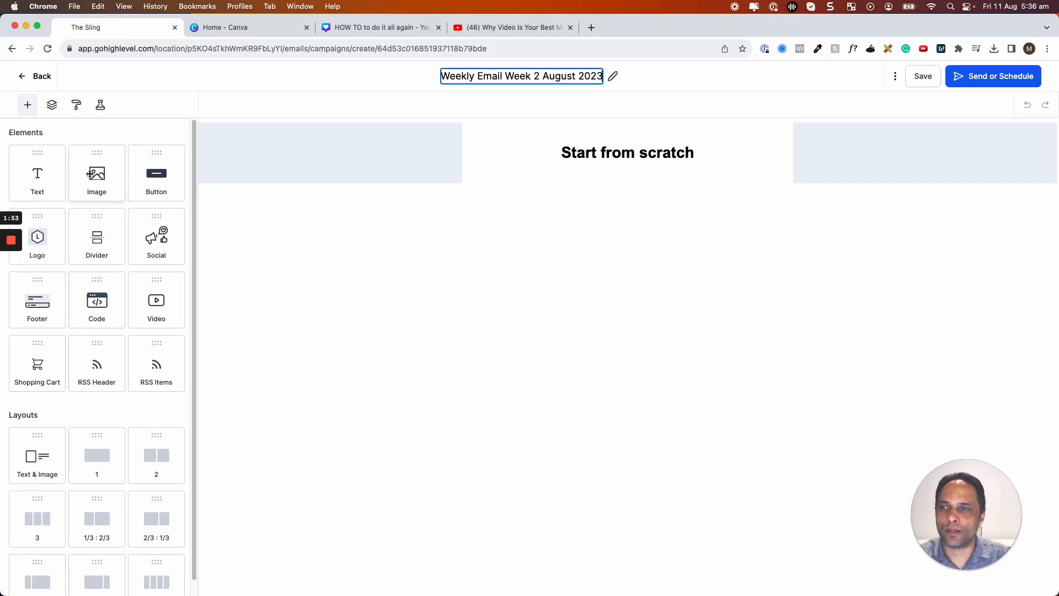
Add an image block above Start from scratch showing the HOW TO calendars image from My Media.
drag(95, 182, 545, 143)
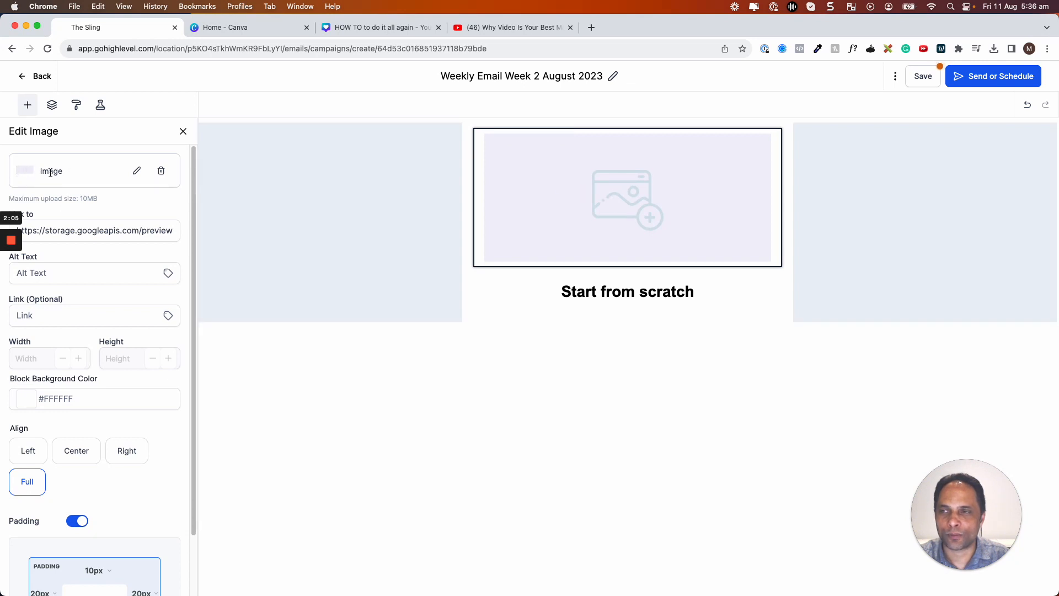
click(138, 173)
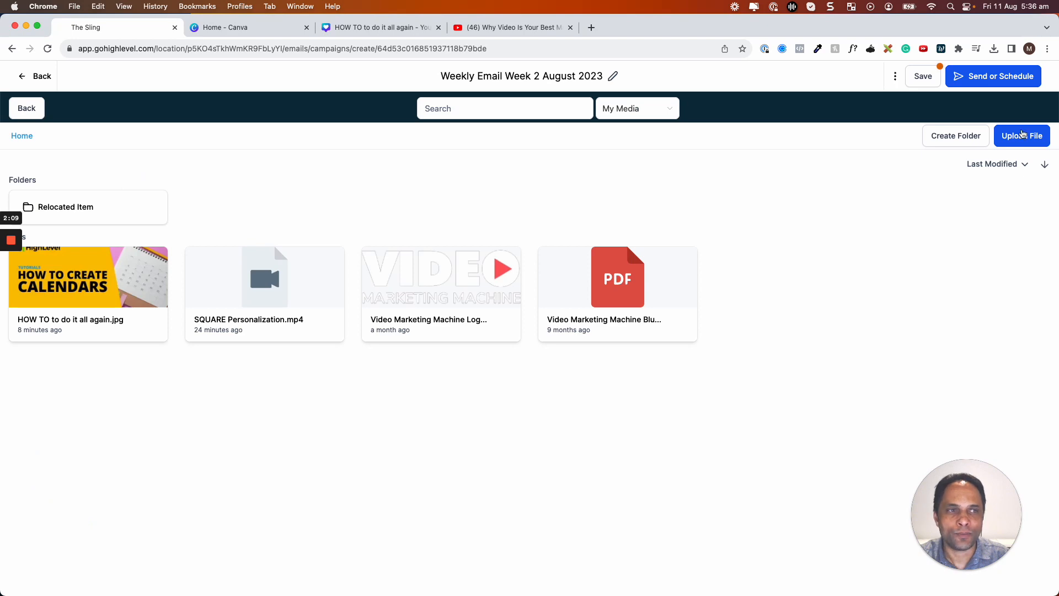
click(1023, 135)
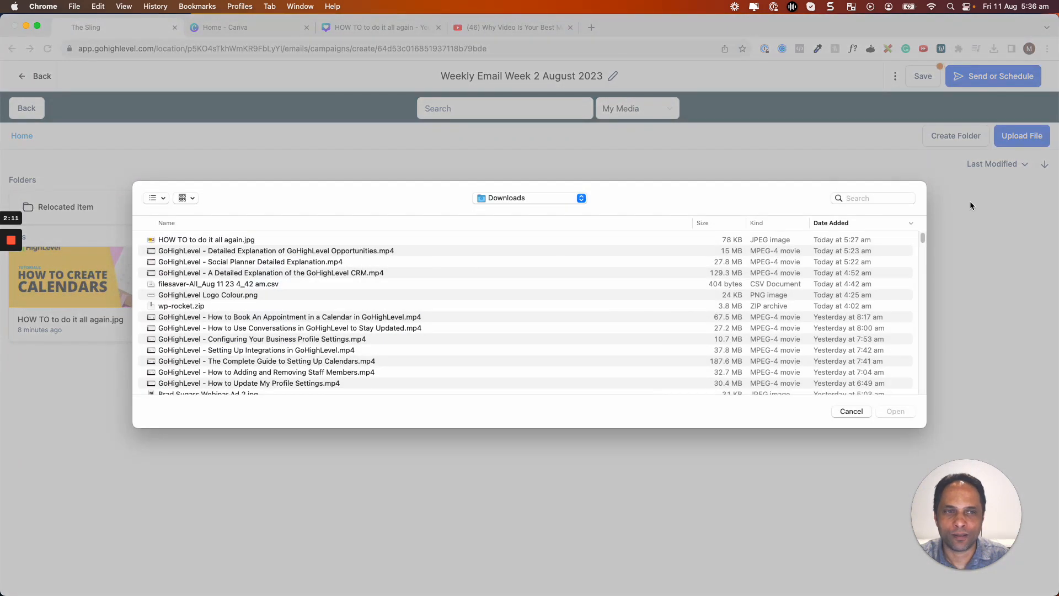
click(851, 412)
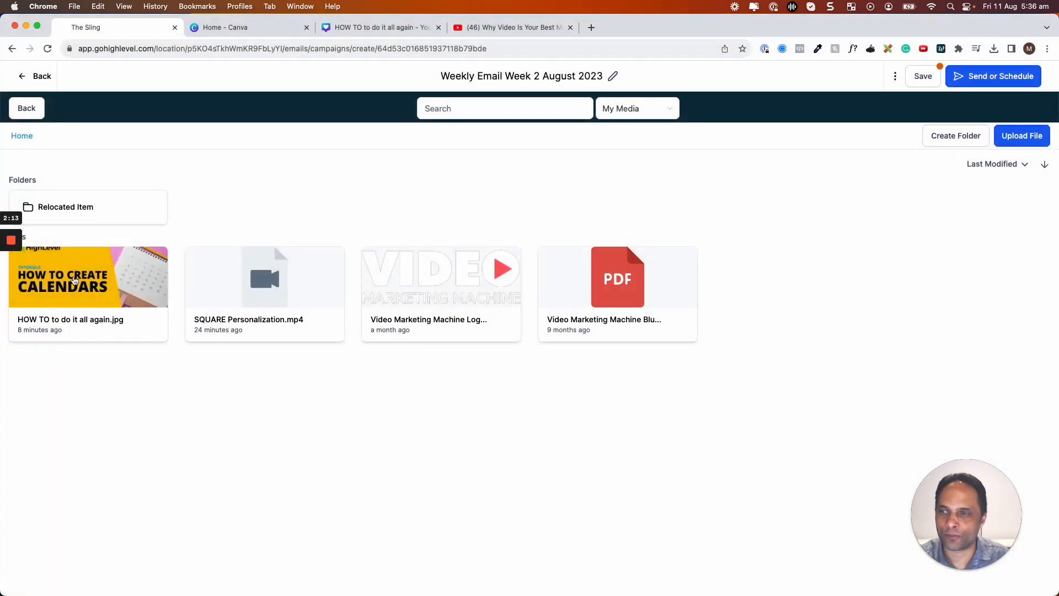
click(75, 280)
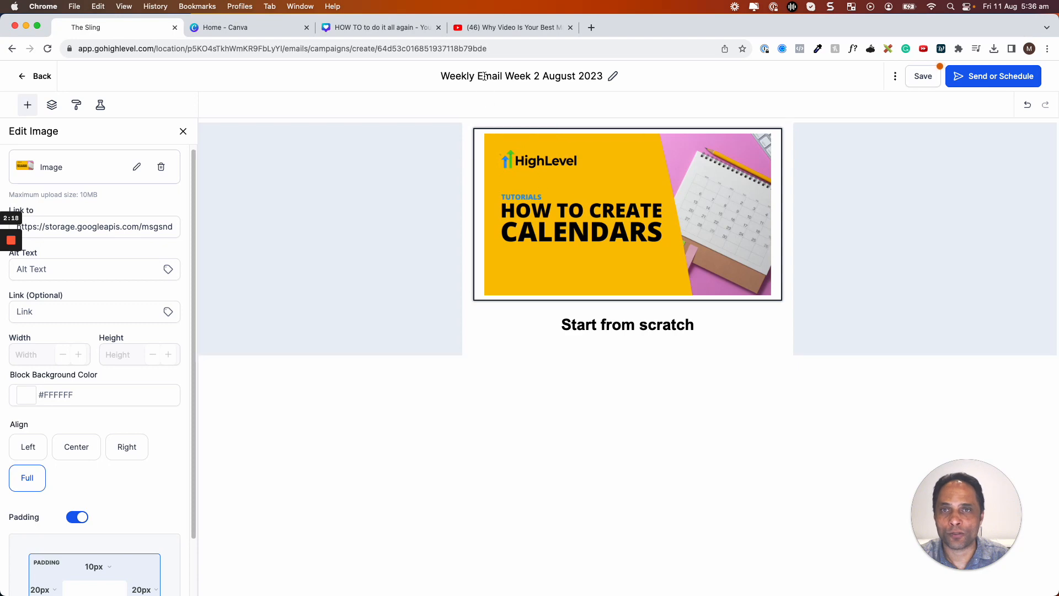
Set the calendars image's Link (Optional) to the YouTube video URL copied from its tab.
click(513, 28)
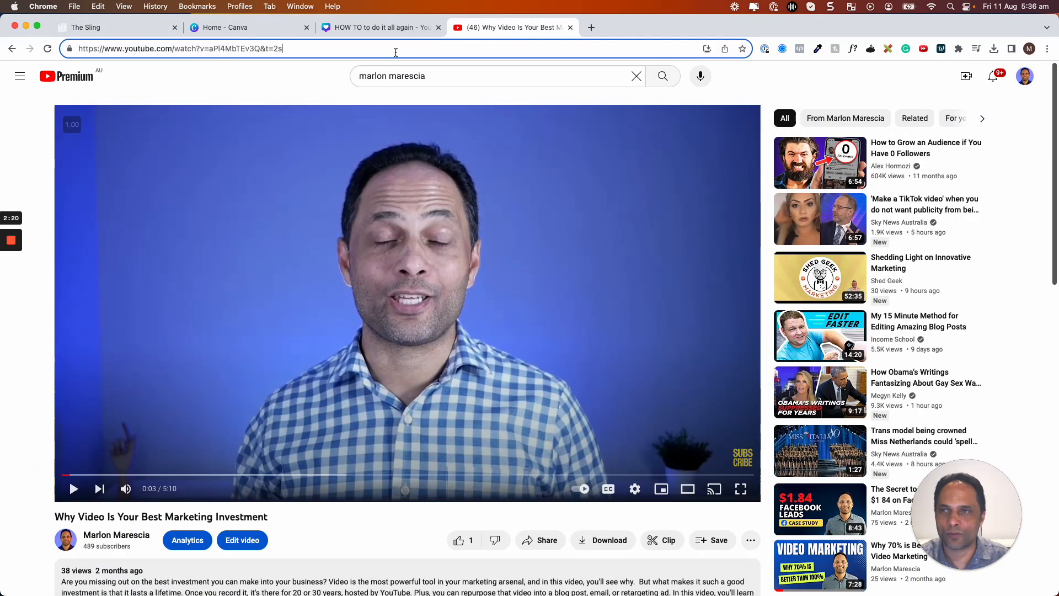
click(396, 48)
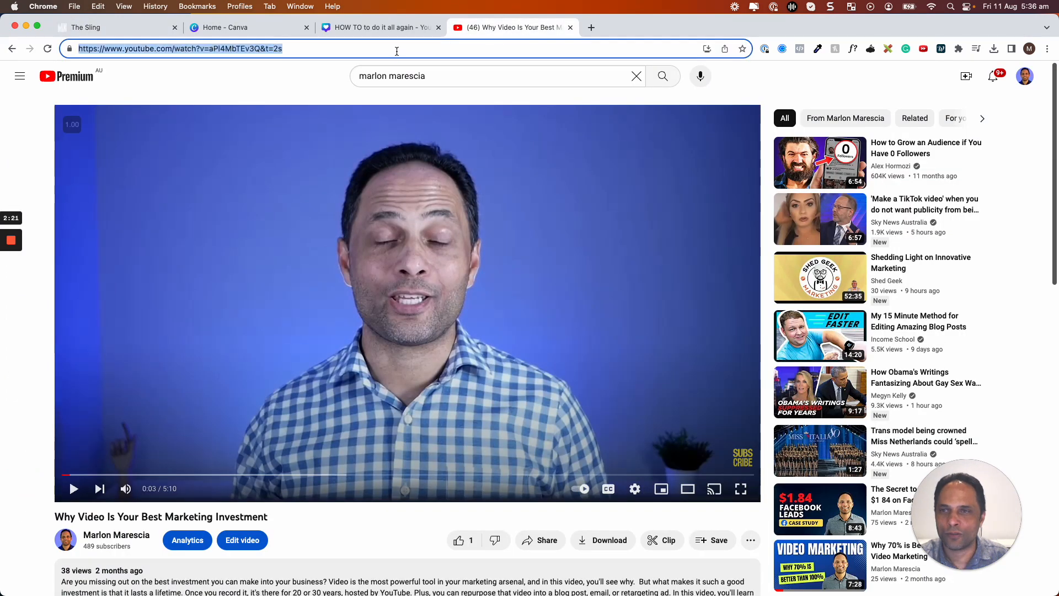
click(132, 29)
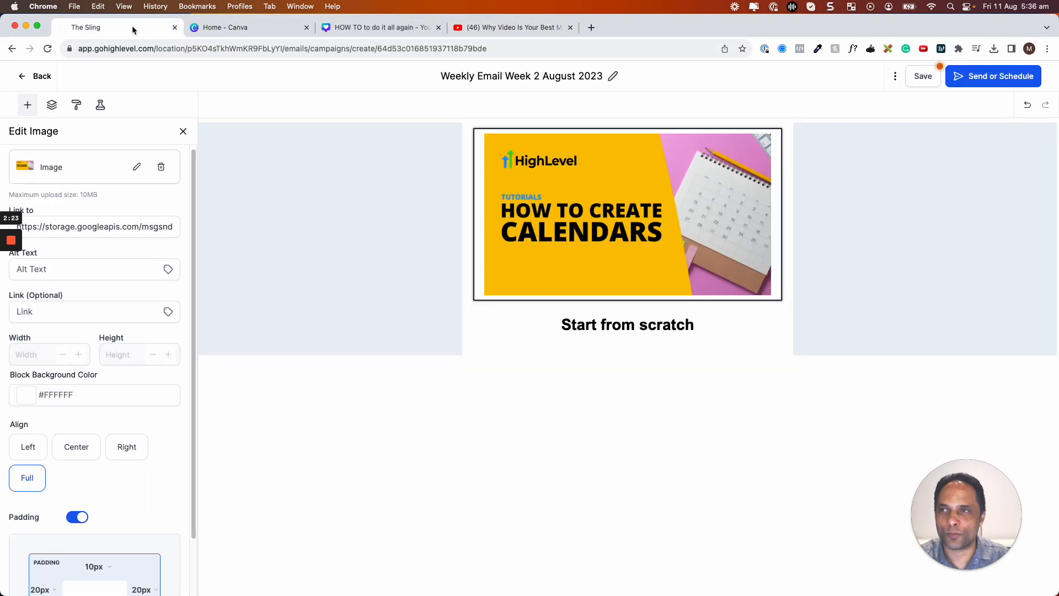
click(83, 395)
scroll(95, 395, down, 1)
click(83, 258)
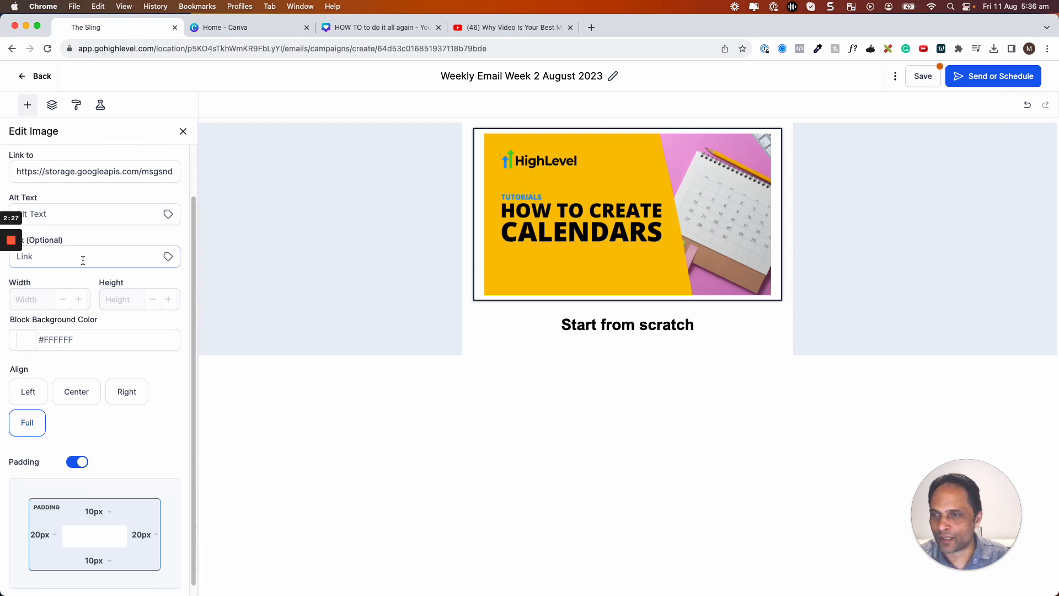
text(https://www.youtube.com/watch?v=aPI4MbTEv3Q&t=2s)
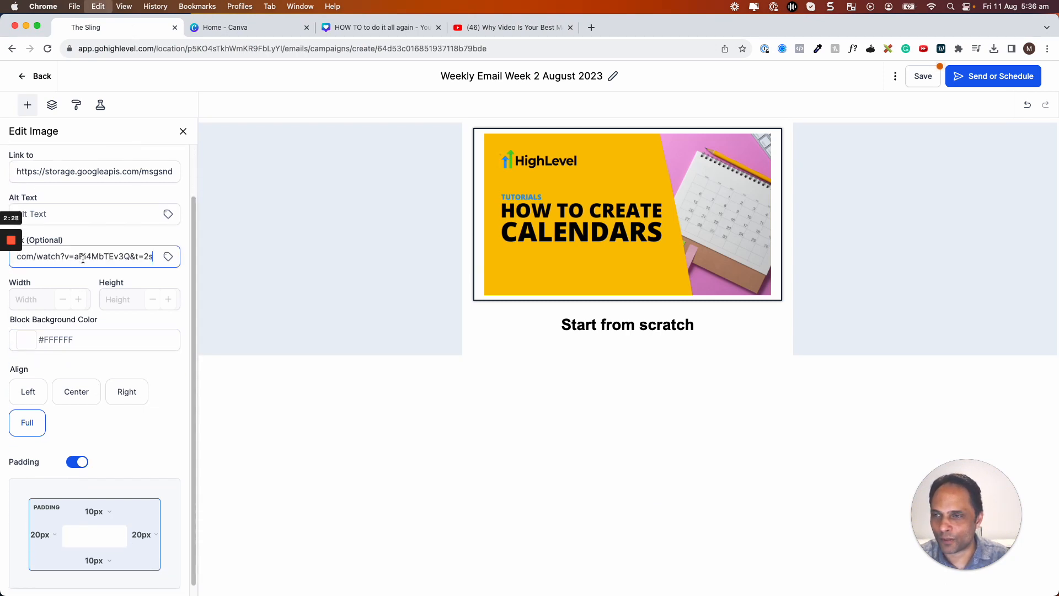
click(87, 320)
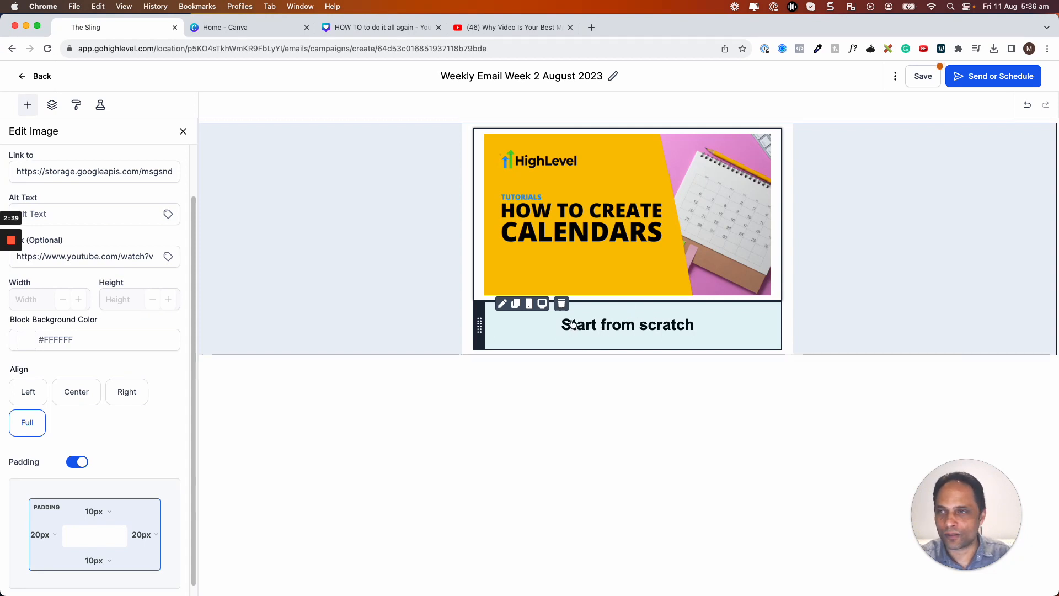
Replace the Start from scratch block with a new, emptied text block below the image.
click(561, 303)
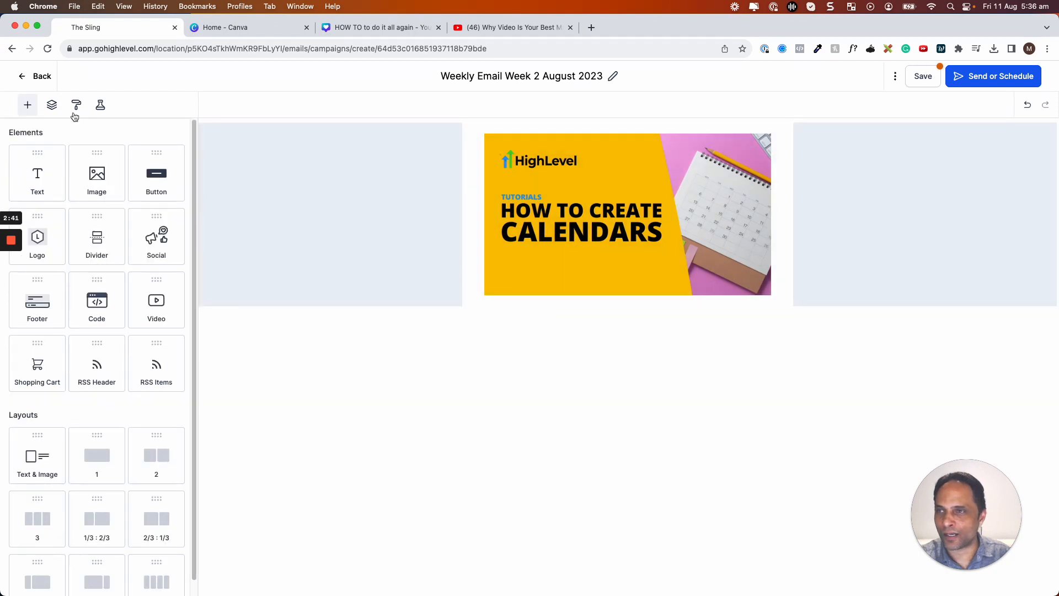
drag(37, 176, 598, 301)
click(567, 332)
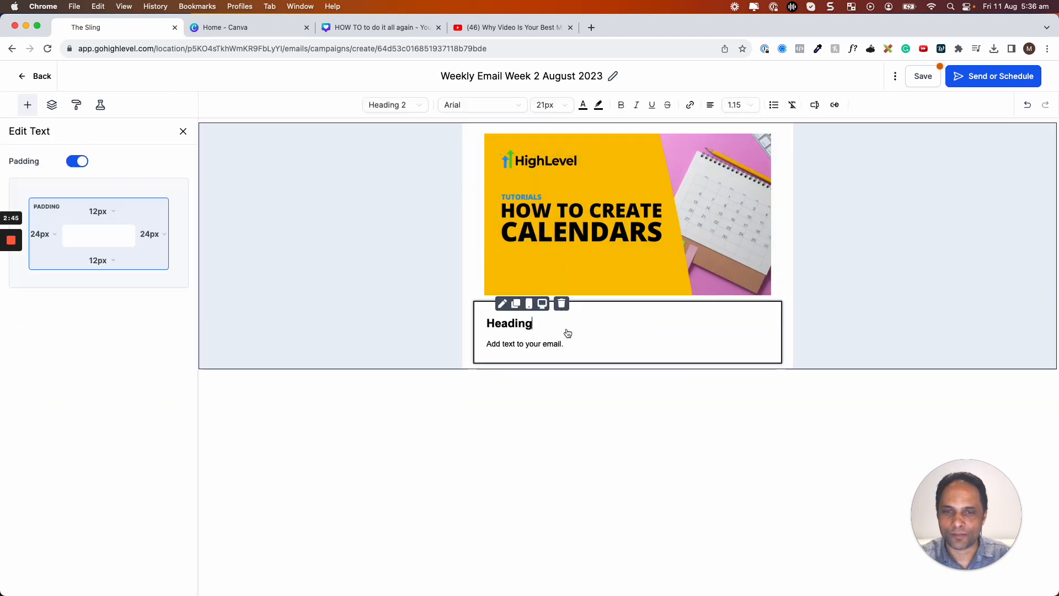
double_click(568, 334)
key(super+a)
key(BackSpace)
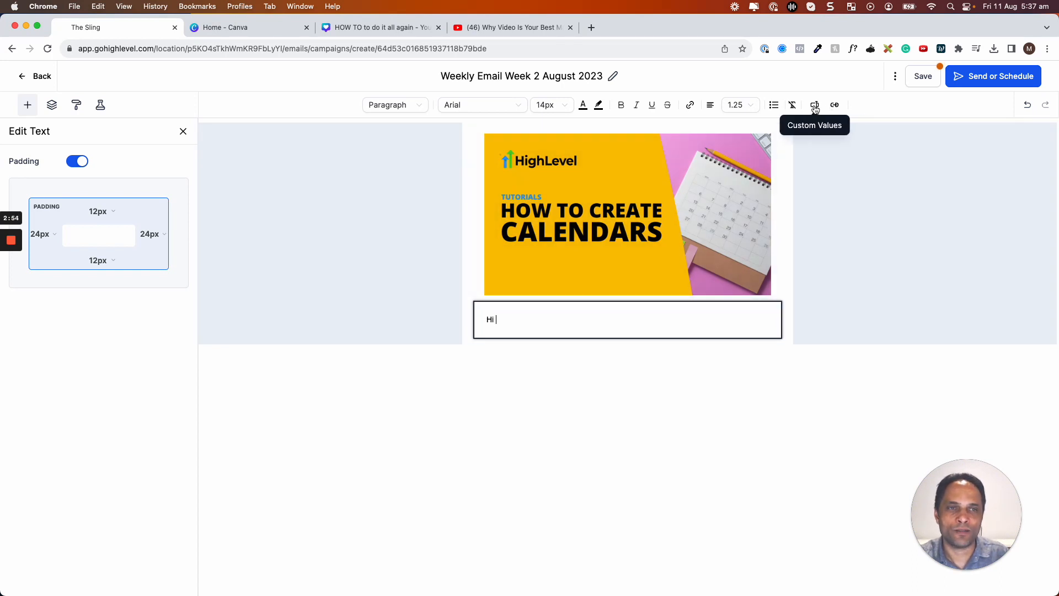
Insert the Contact First Name merge field after 'Hi', followed by a comma and new line.
click(815, 109)
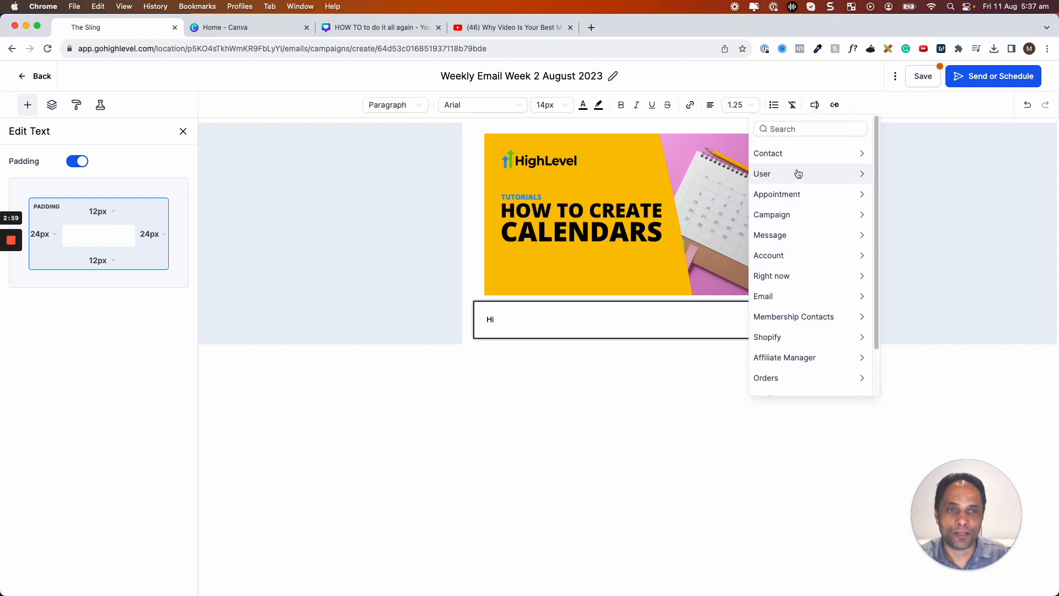
click(771, 154)
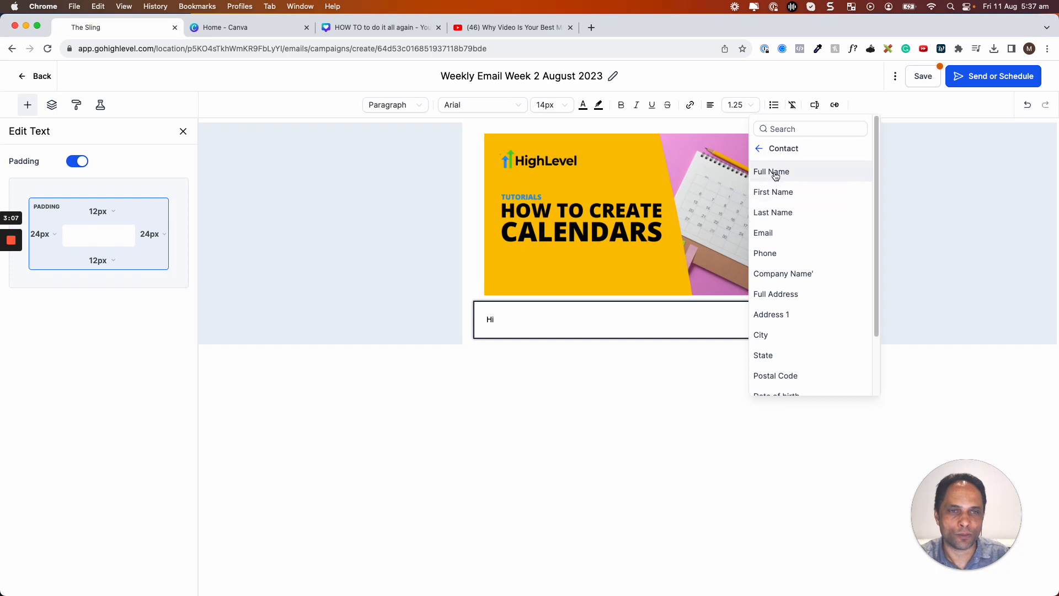
click(773, 192)
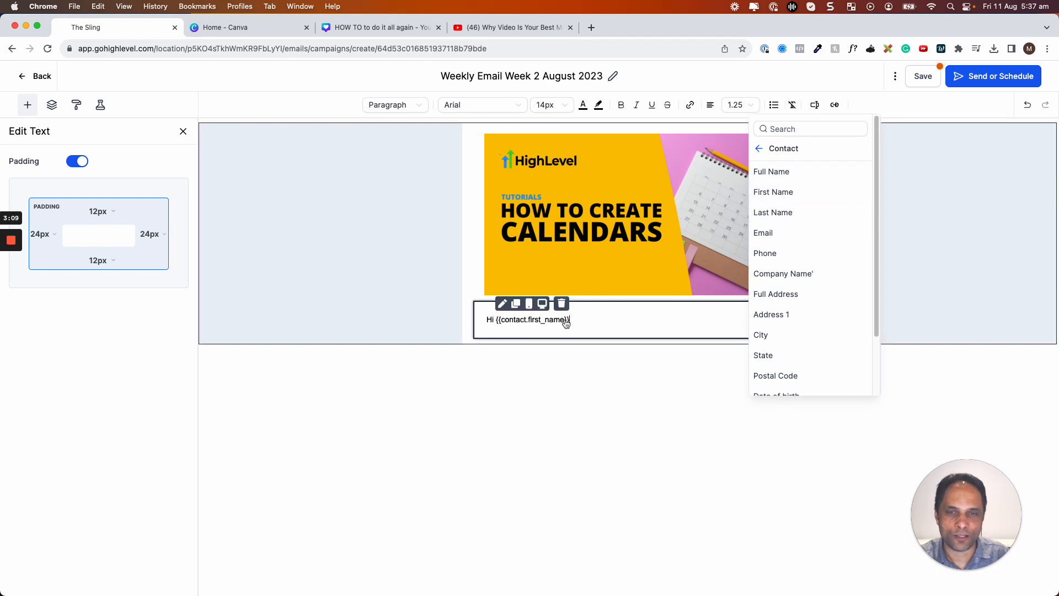
text(,)
key(Return)
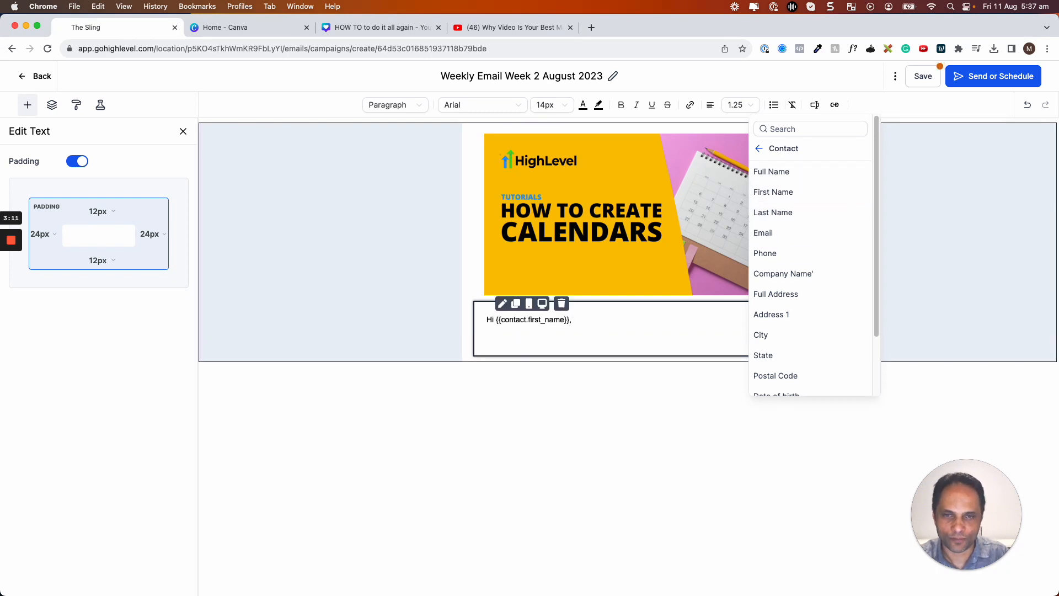
Type the sentence about saving money on Calendly, correcting the misspelling to 'Calendly'.
text(Did you )
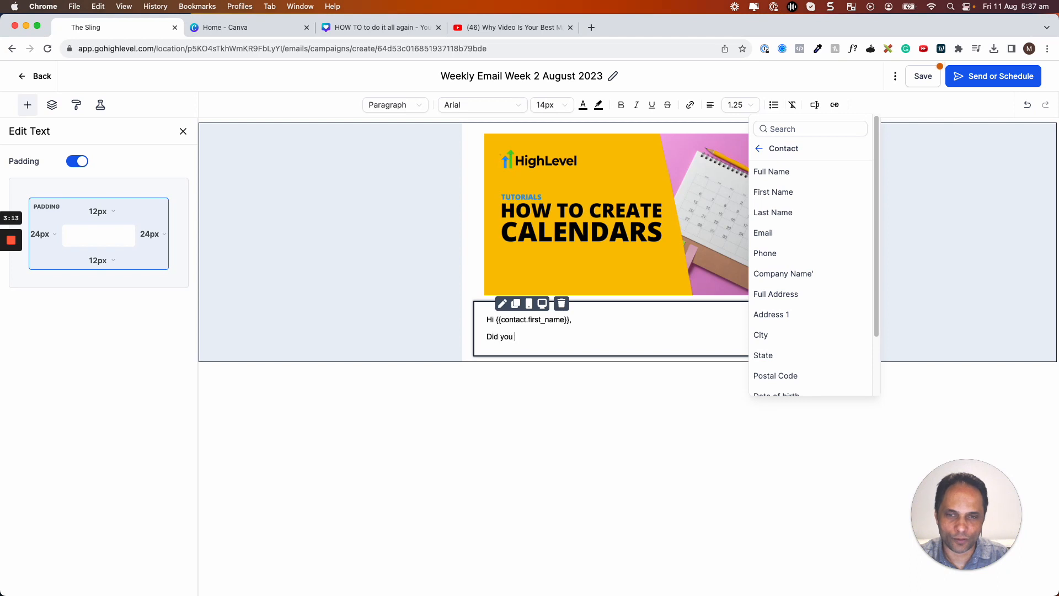
text(know you can )
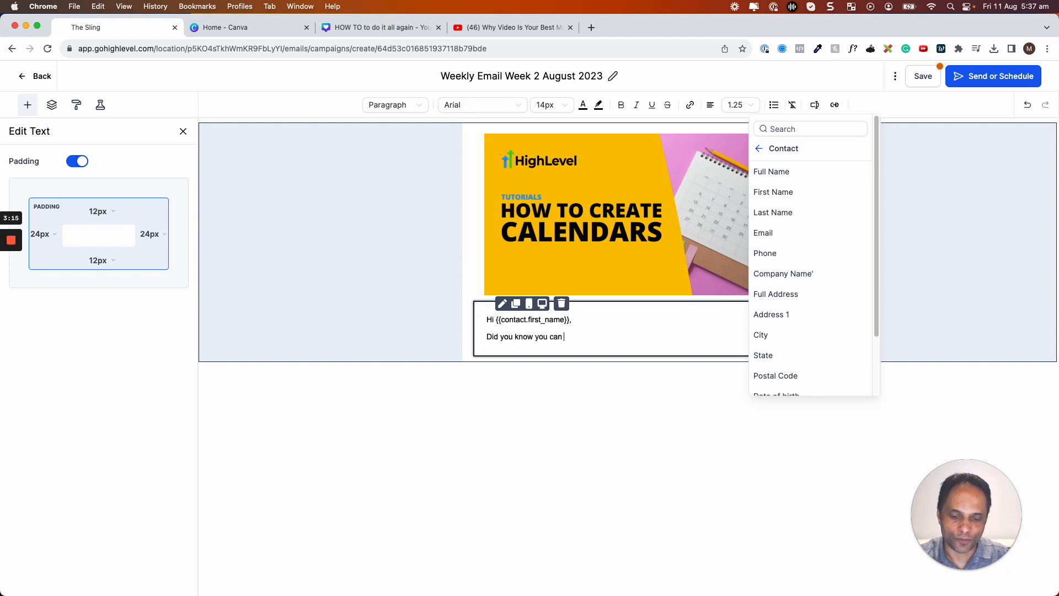
text(get)
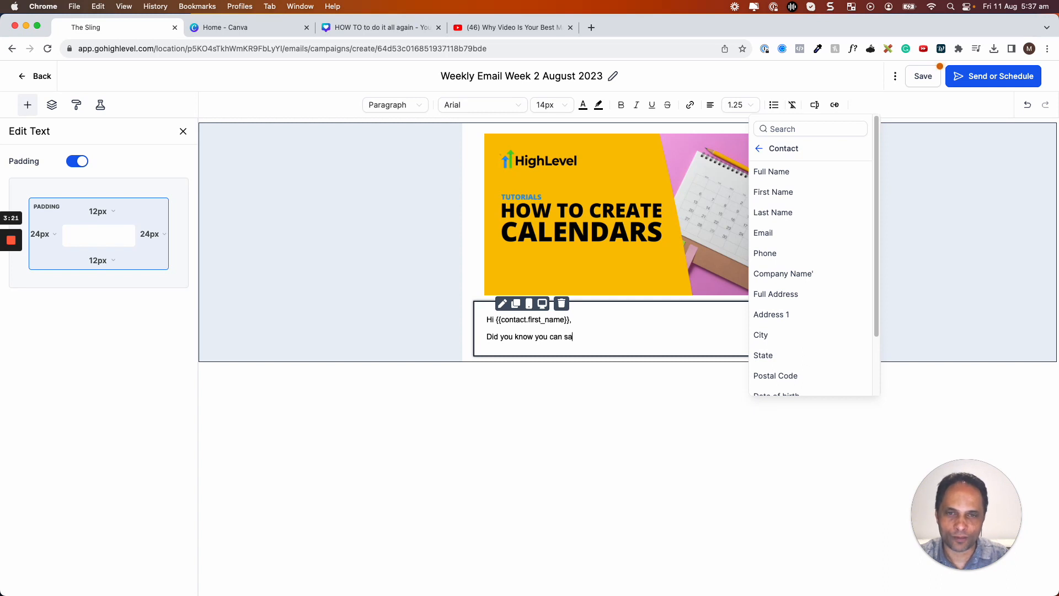
text(money on Cale)
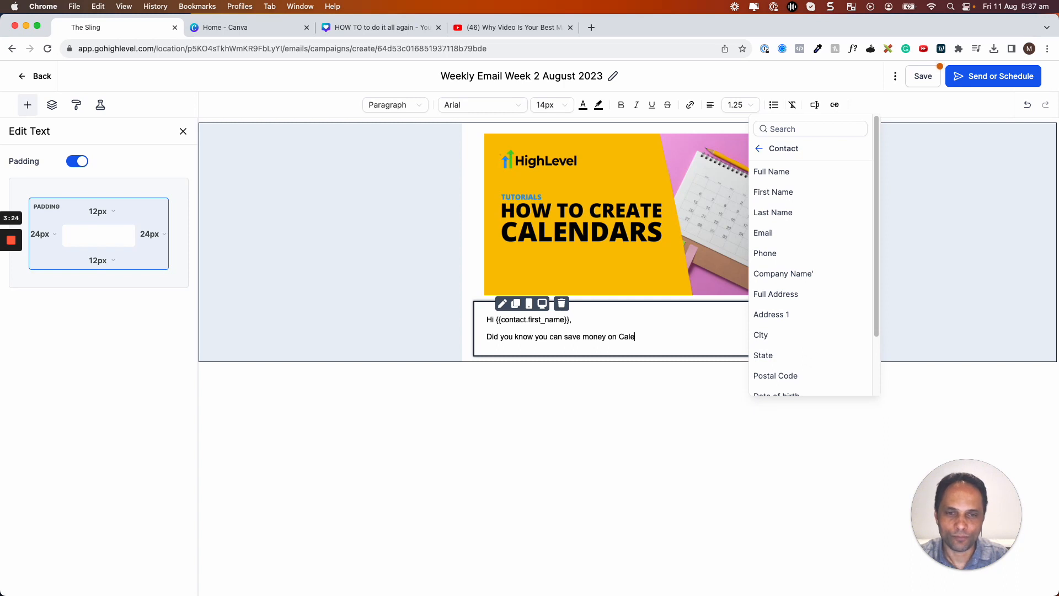
text(dnly as GHL has)
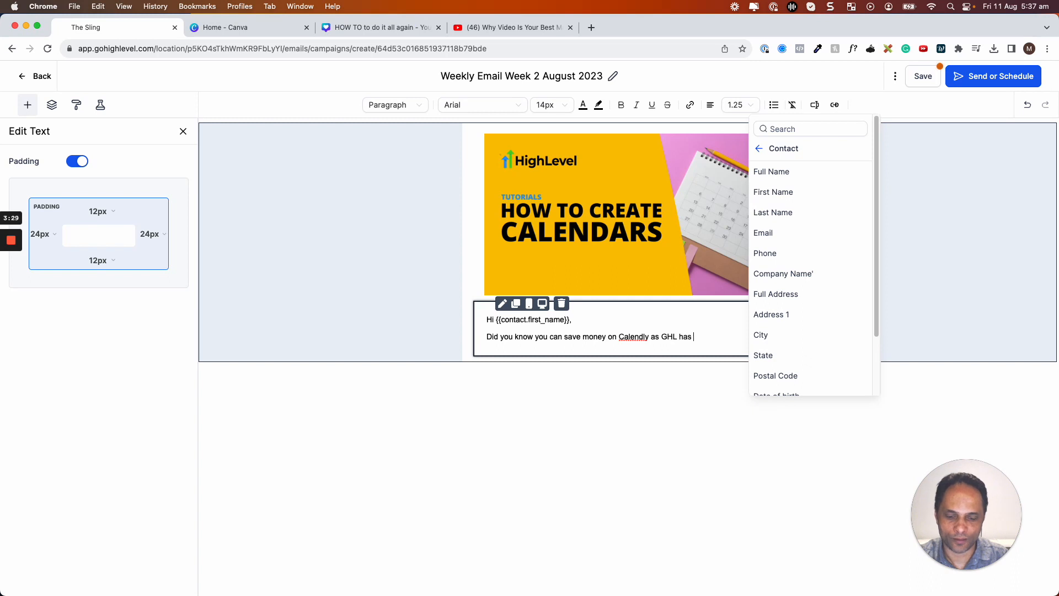
text( caledny built in.)
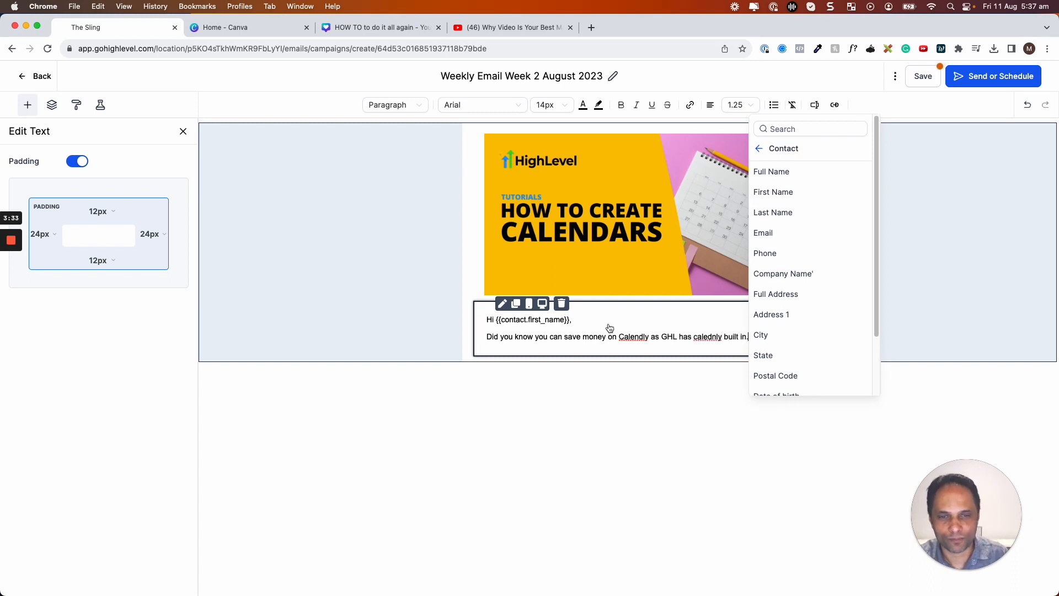
double_click(707, 338)
text(Calendl)
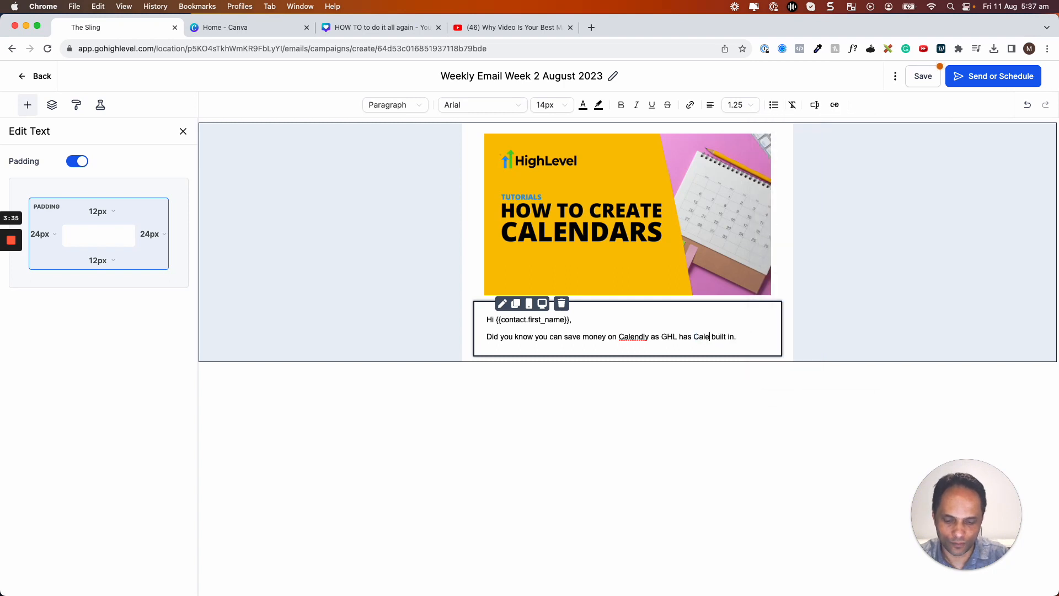
text(y)
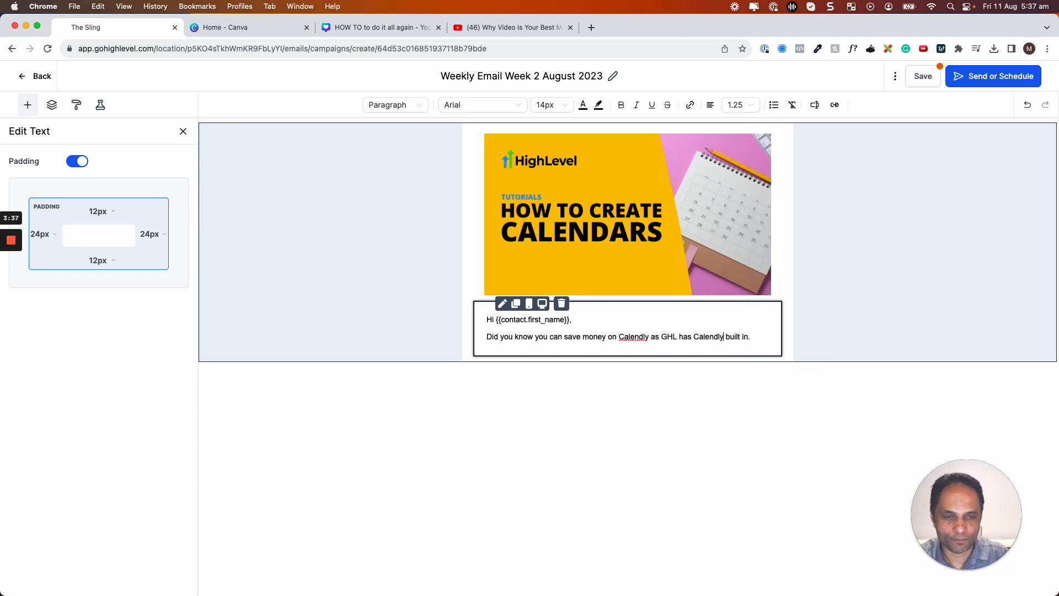
Add the 'CLICK HERE TO WATCH THE VIDEO NOW.' line and the sender's sign-off name.
key(Return)
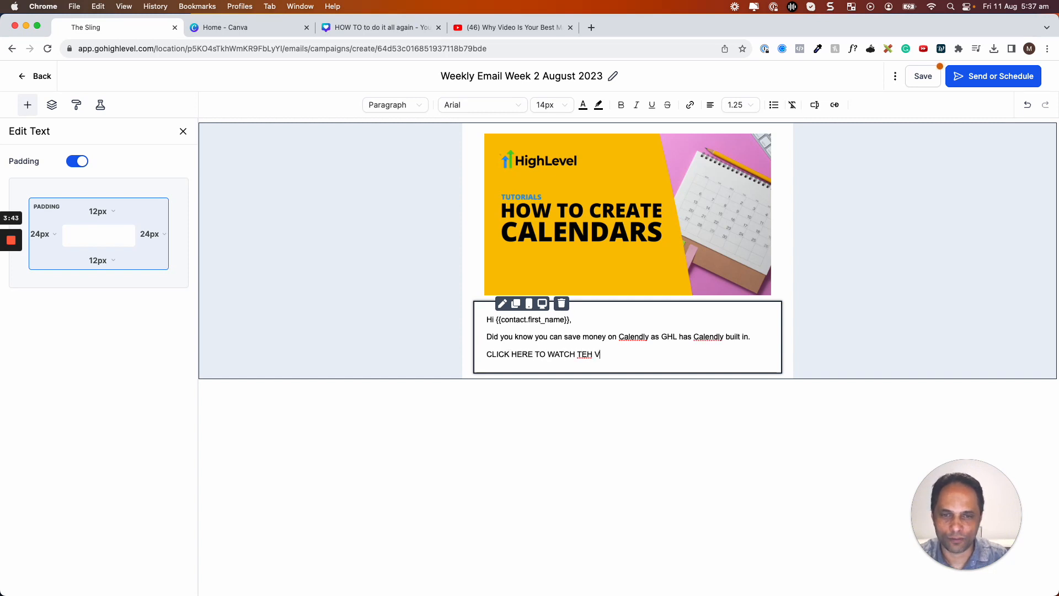
text(CLICK HERE TO WATCH THE VIDEO NOW)
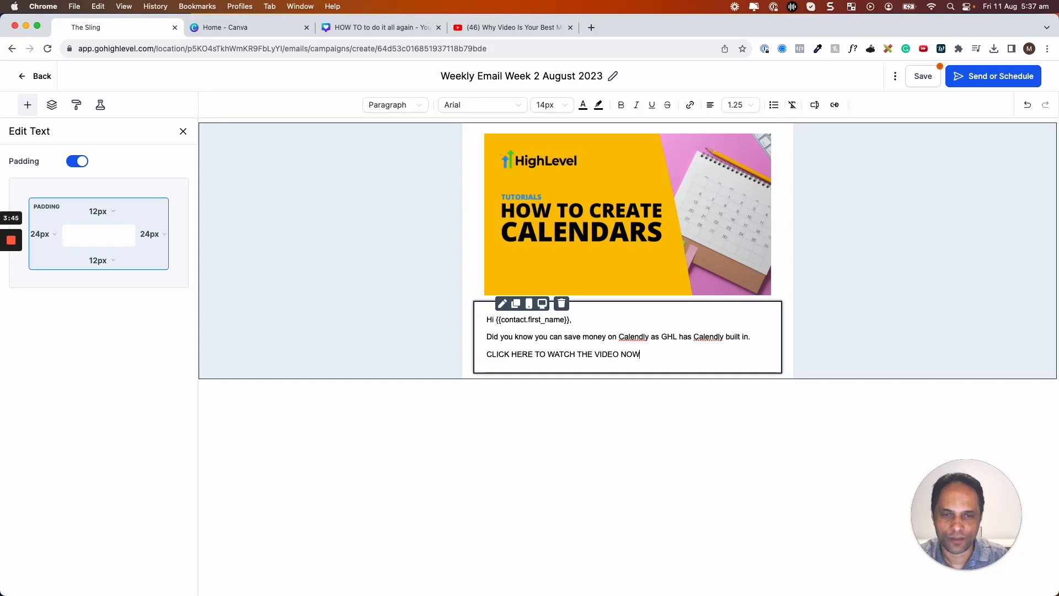
text(.)
key(Return)
key(Return)
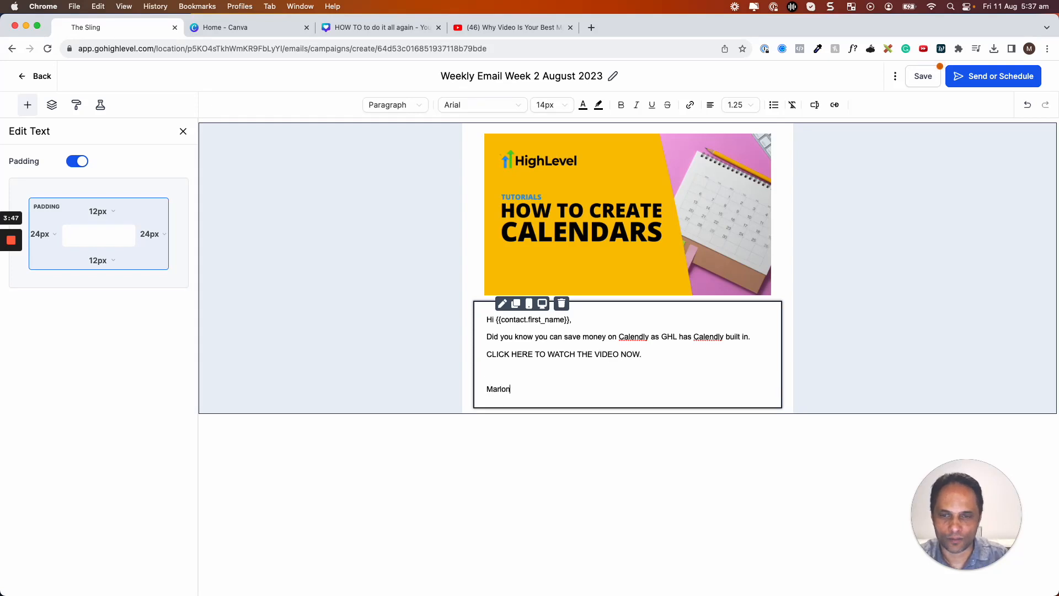
text(Marlon)
key(Return)
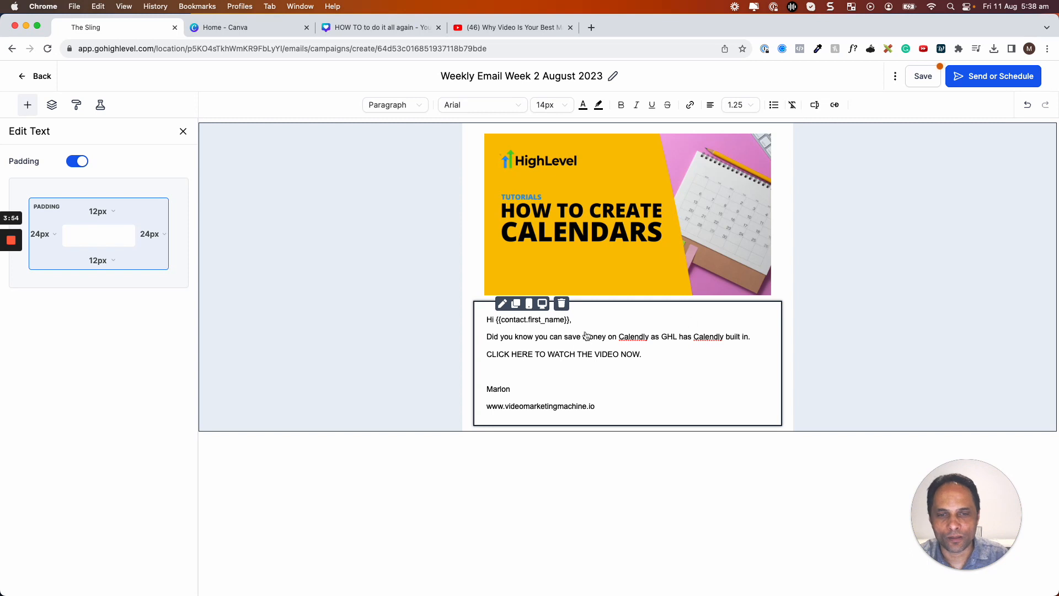
drag(640, 357, 488, 362)
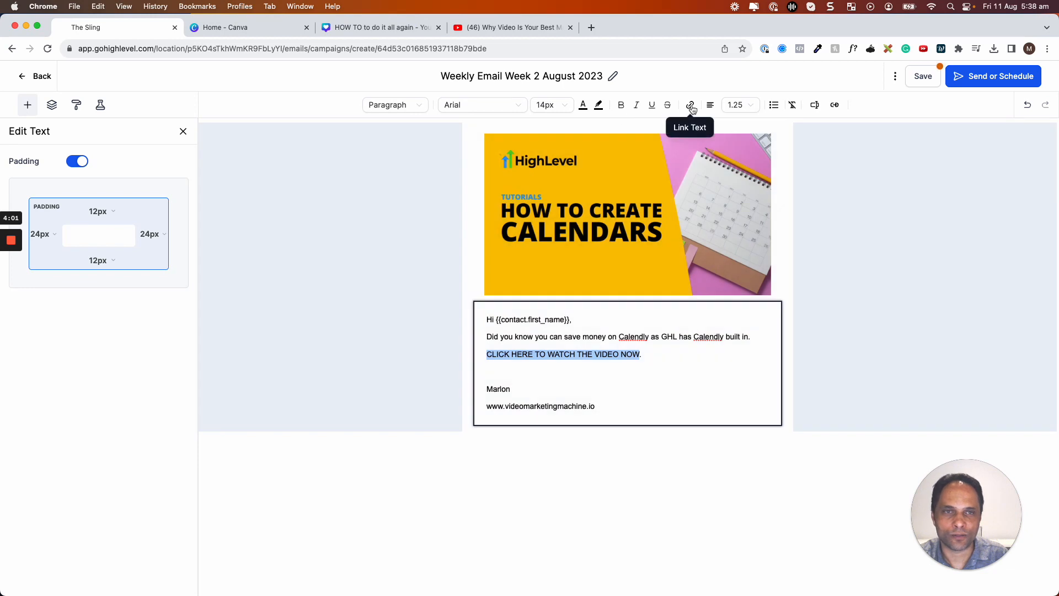
Link the 'CLICK HERE TO WATCH THE VIDEO NOW.' text to the YouTube video URL.
click(691, 107)
click(445, 246)
text(https://www.youtube.com/watch?v=aPl4MbTEv3Q&t=2s)
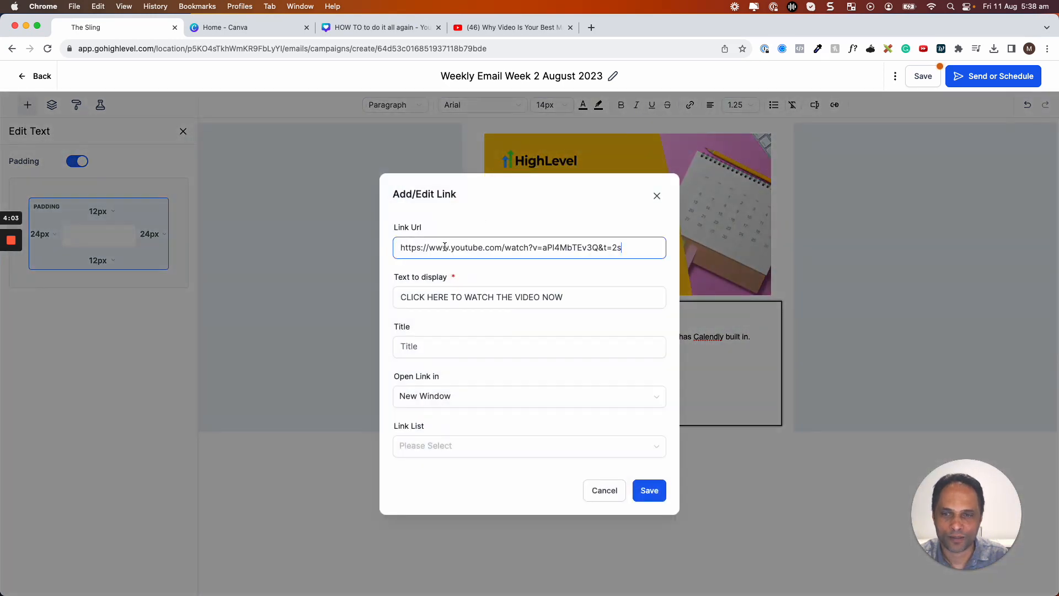
click(651, 492)
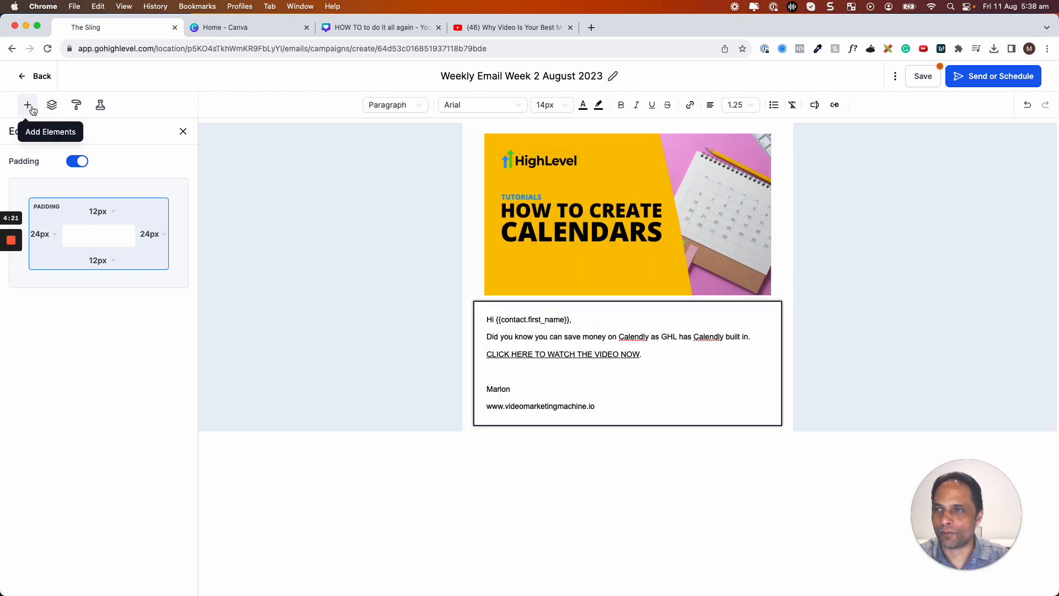
Add a Video block below the email text, pasting the YouTube link into its thumbnail field.
click(28, 105)
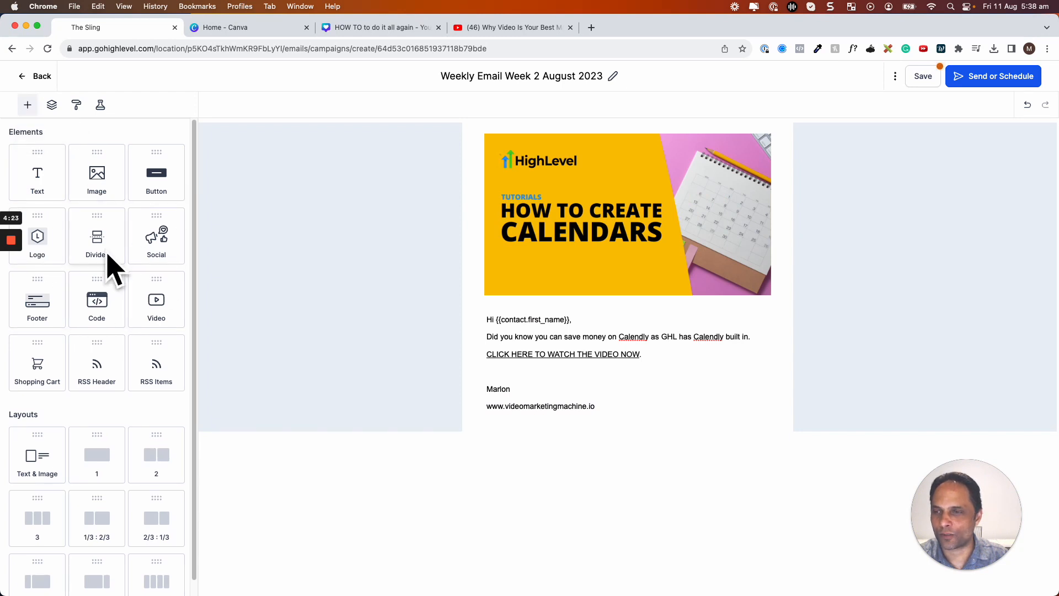
drag(165, 301, 545, 376)
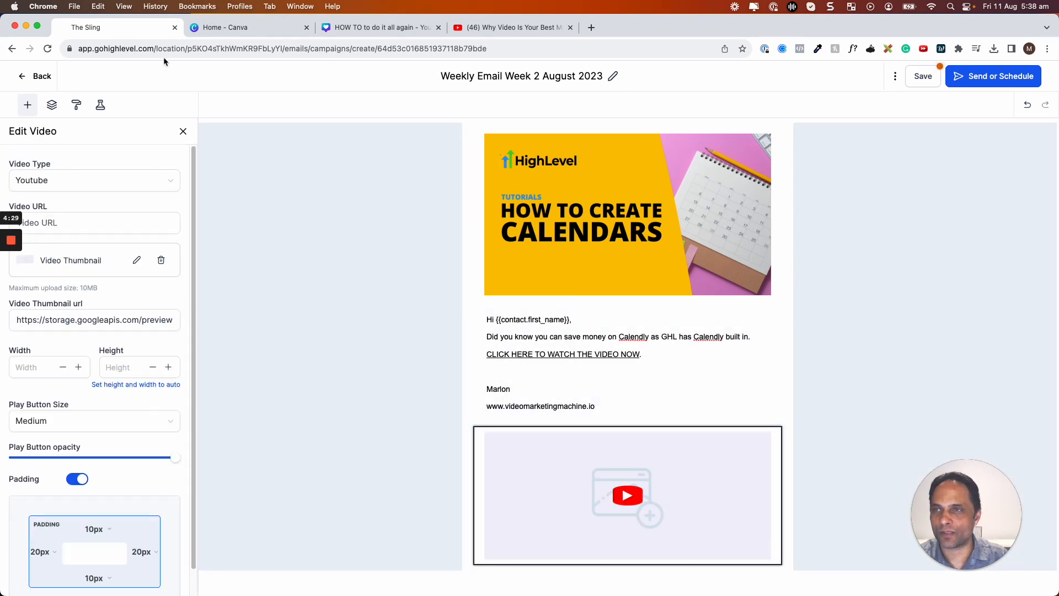
click(69, 321)
double_click(67, 322)
key(ctrl+a)
text(https://www.youtube.com/watch?v=aPI4MbTEv3Q&t=2s)
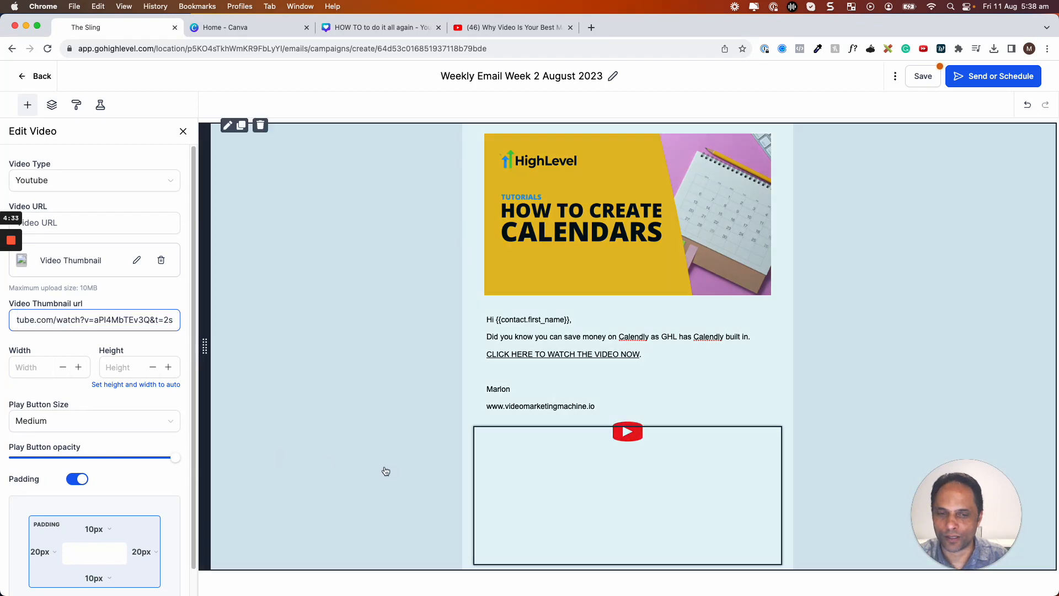
click(382, 433)
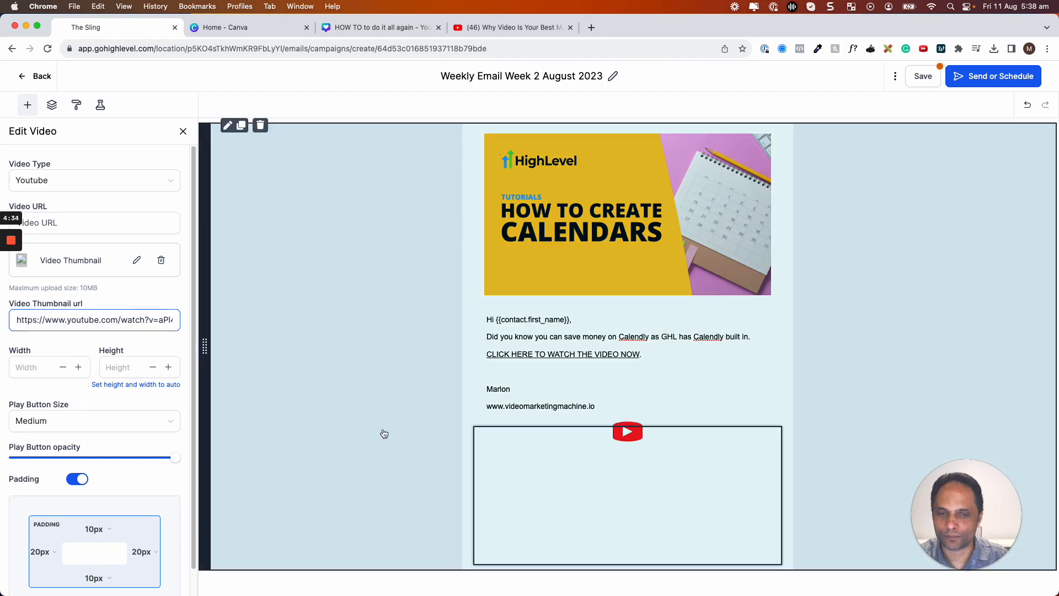
Set the Video URL to the YouTube link and clear the Video Thumbnail url.
click(627, 457)
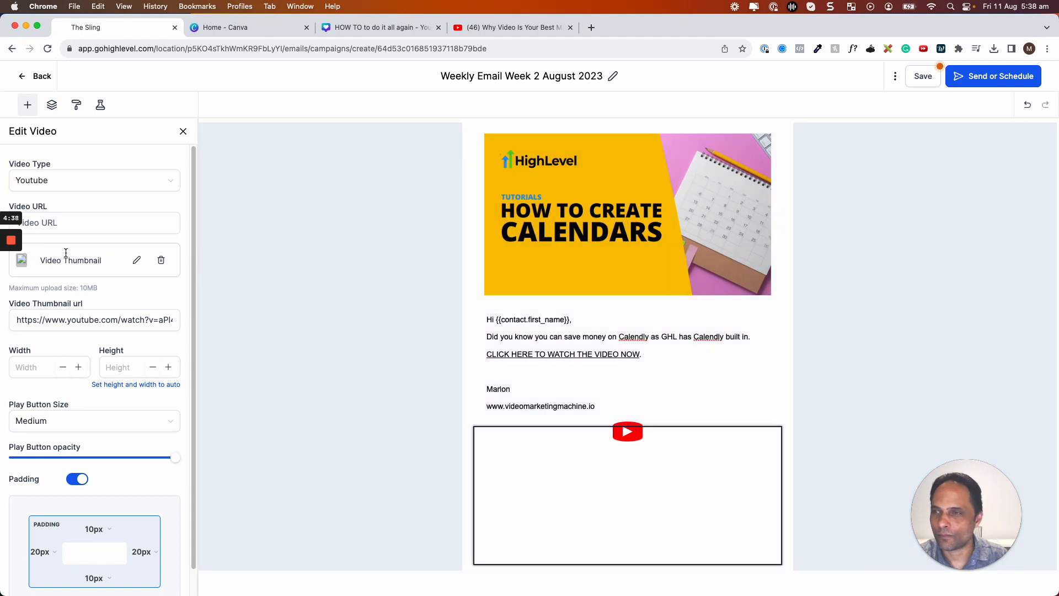
click(67, 220)
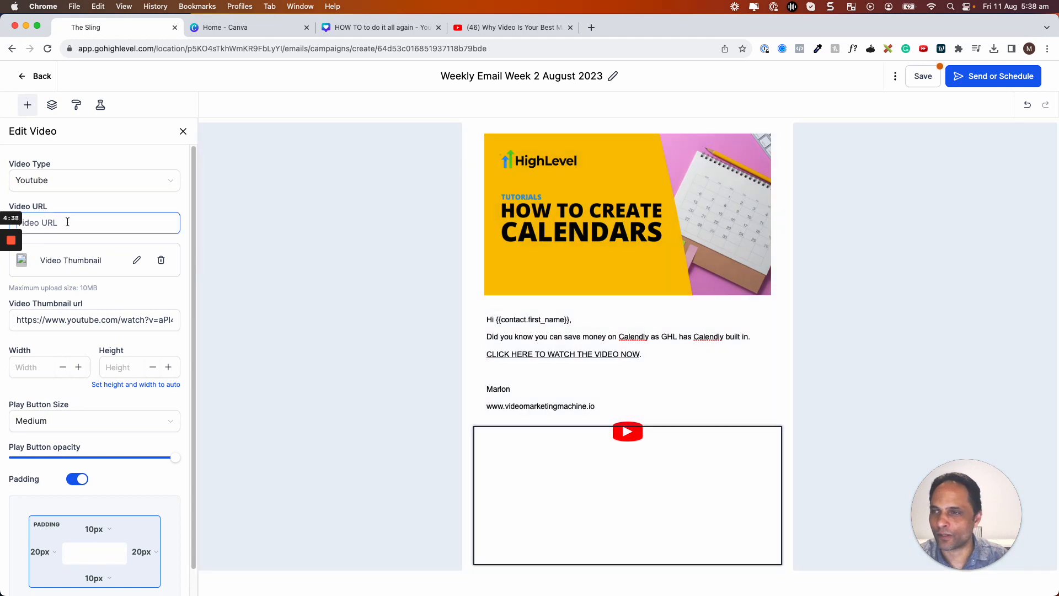
key(cmd+v)
click(263, 371)
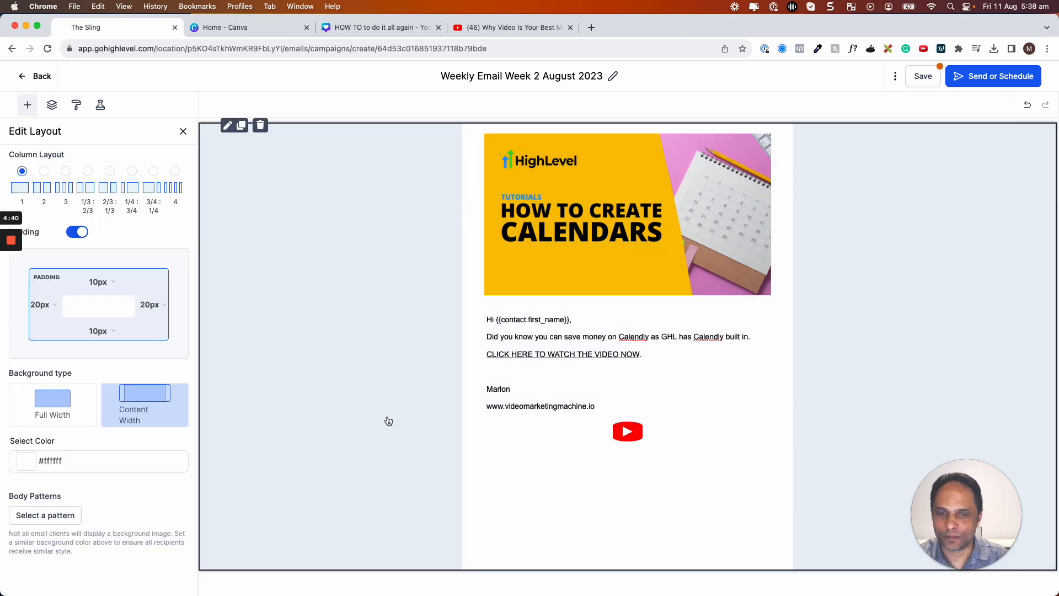
click(529, 449)
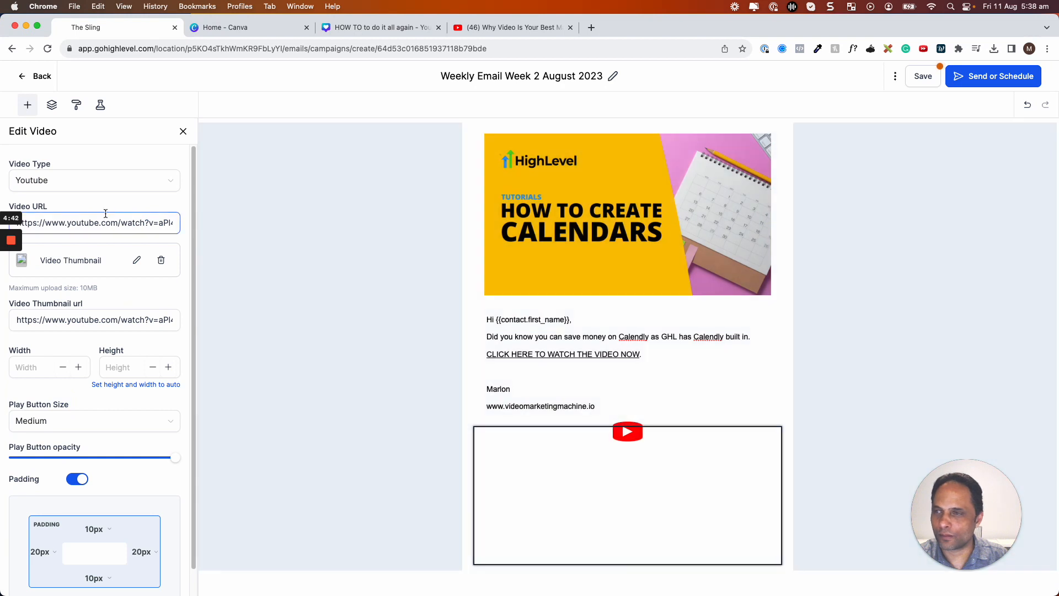
triple_click(85, 319)
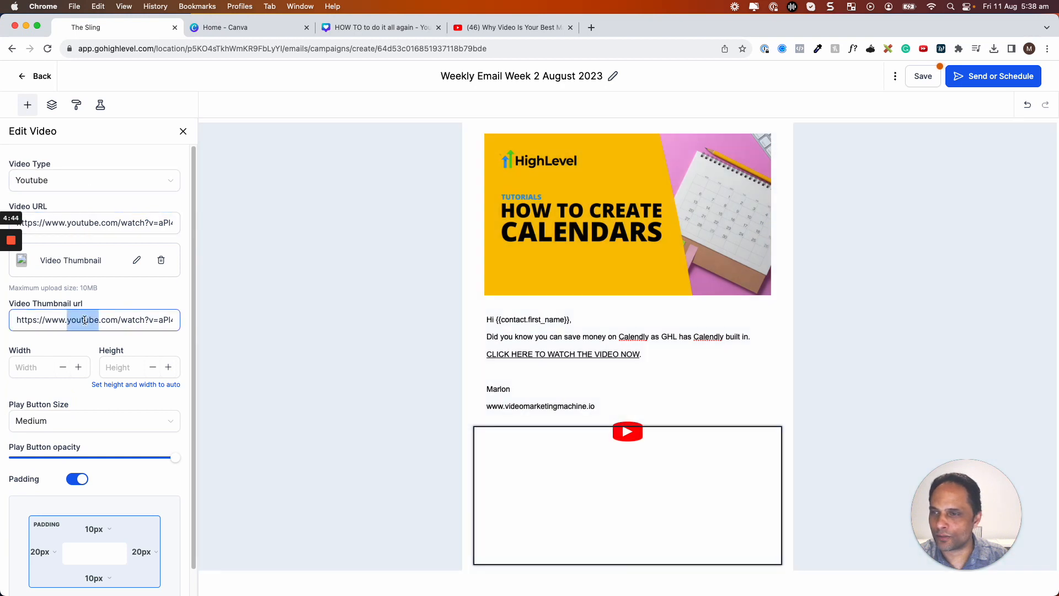
key(BackSpace)
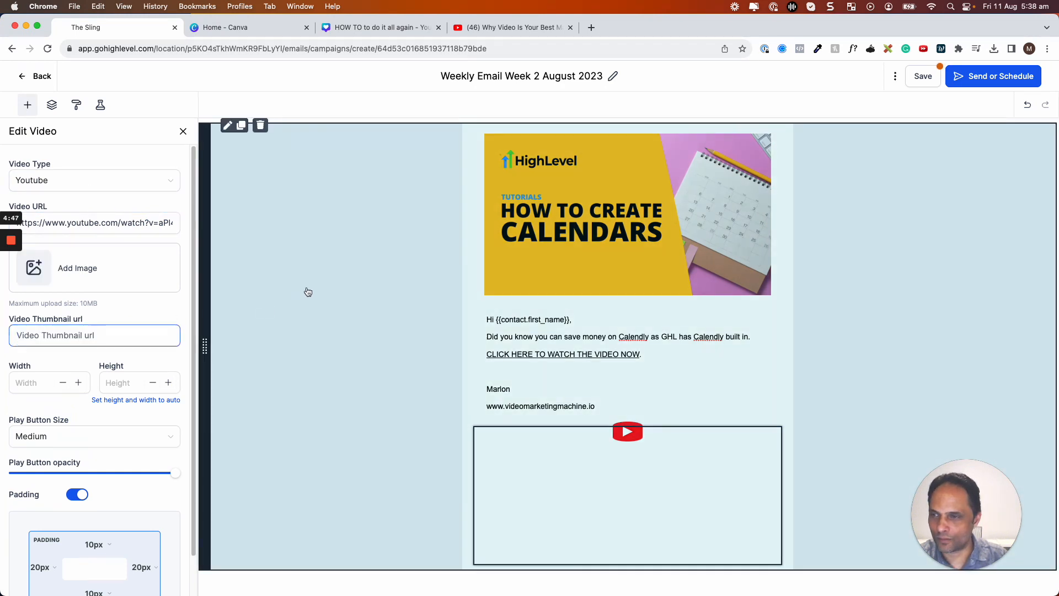
click(308, 291)
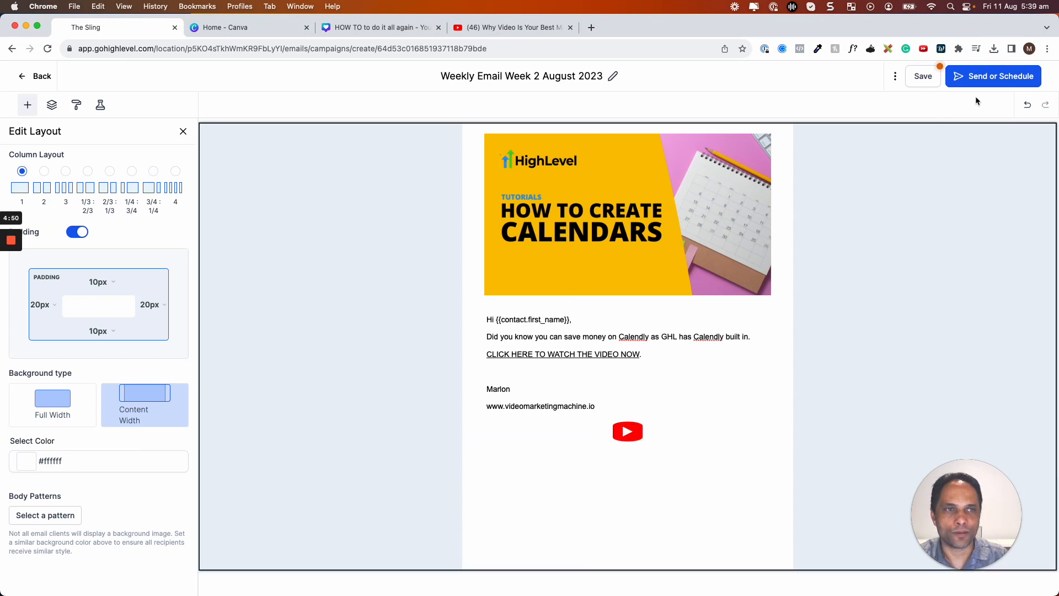
Save the campaign, check its desktop preview, and return to the email editor.
click(924, 77)
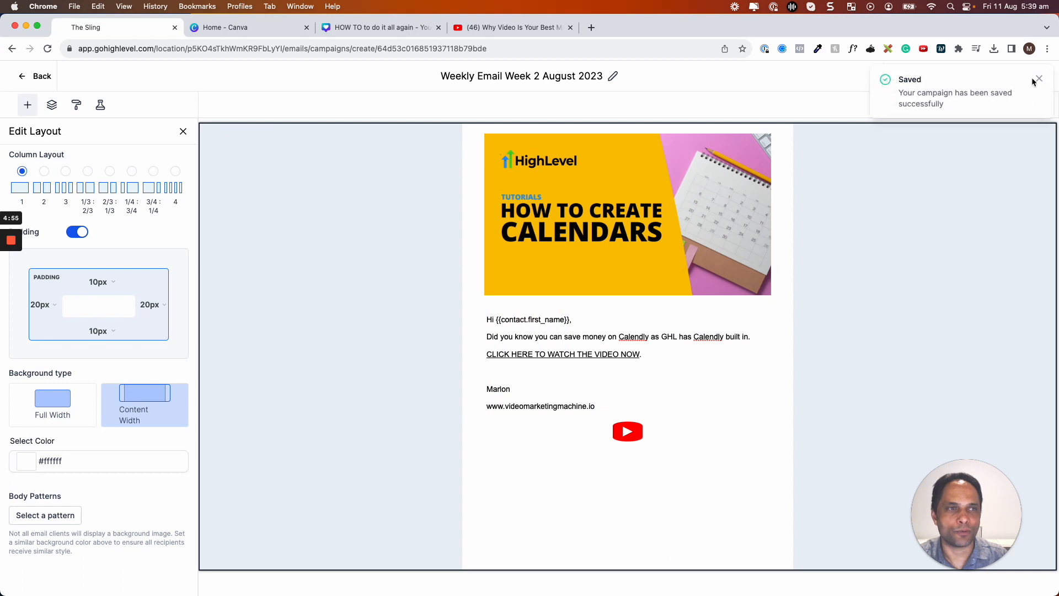
click(1038, 78)
click(895, 77)
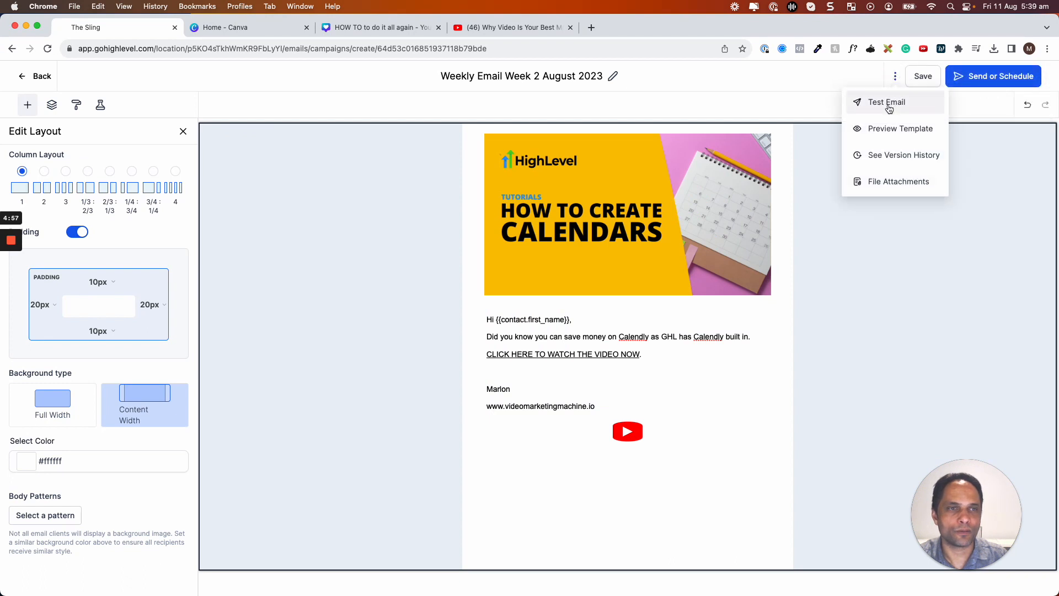
click(901, 129)
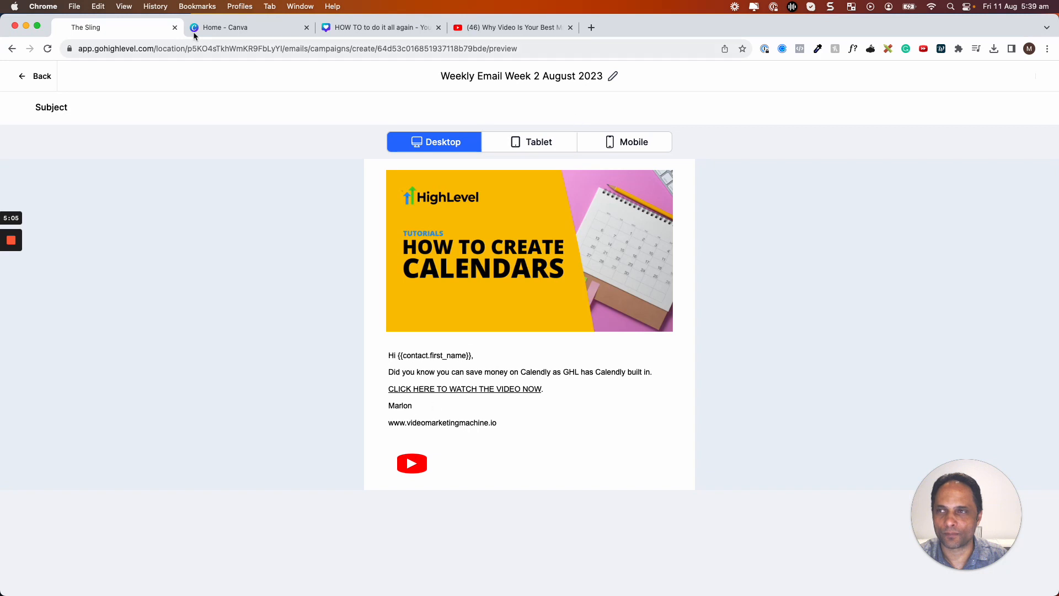
click(24, 76)
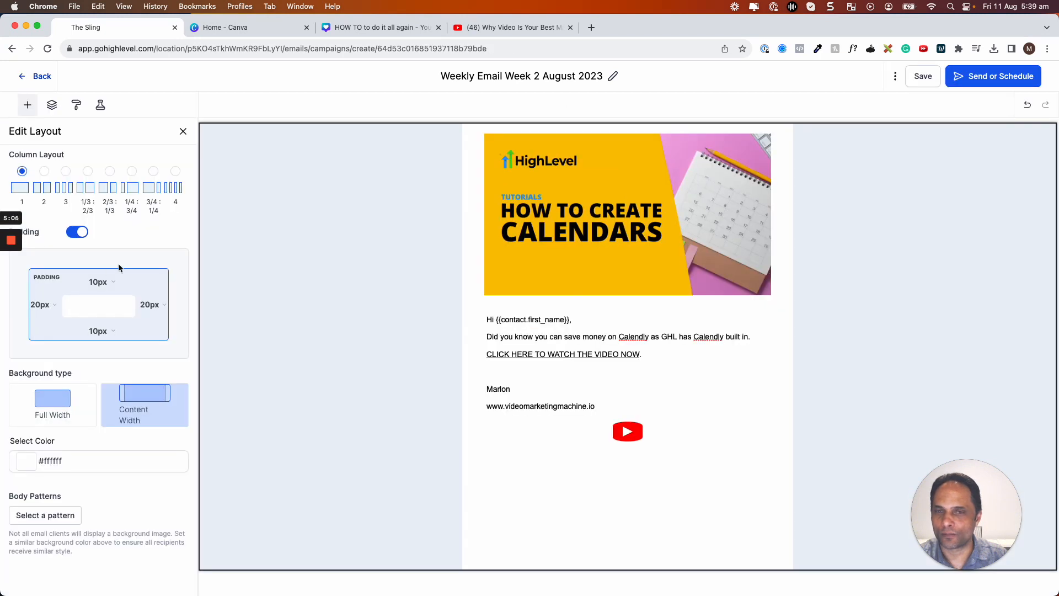
Delete the section holding the YouTube video block from the email.
click(27, 105)
mouse_move(577, 439)
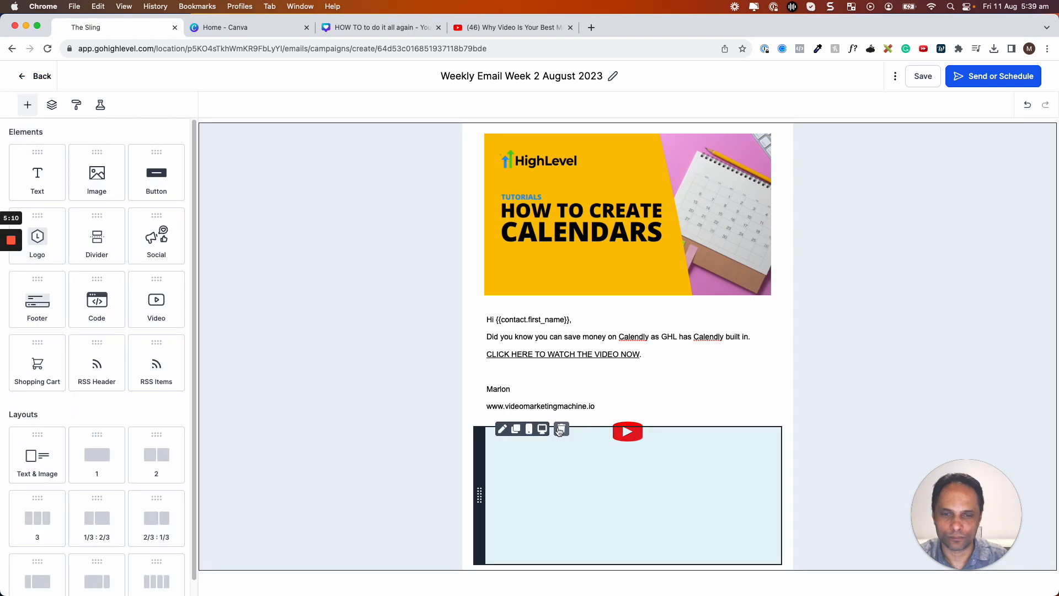
click(561, 429)
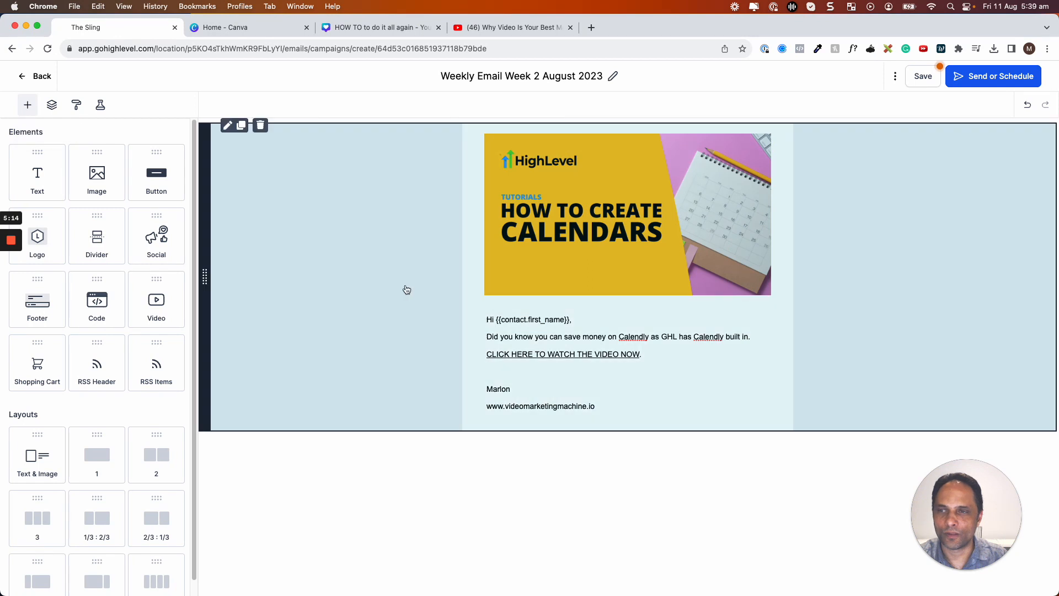
click(384, 288)
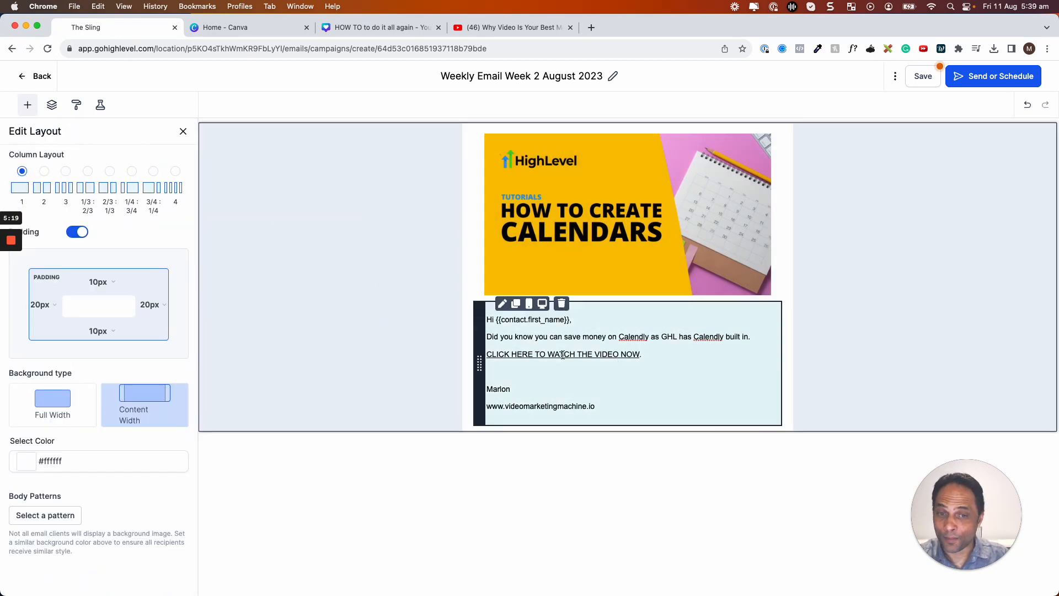
click(28, 105)
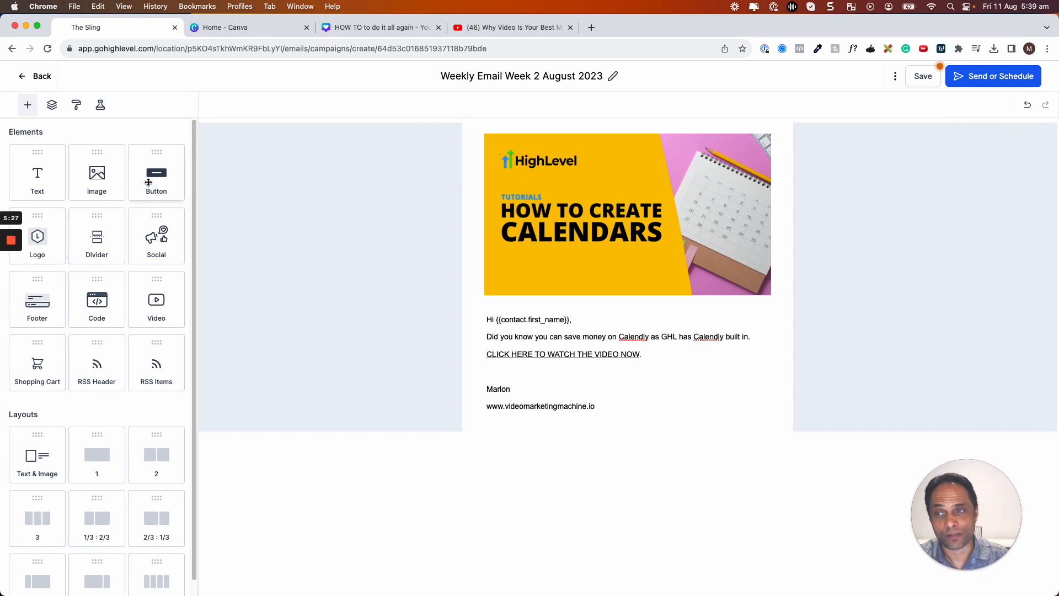
Add a navy (#23496D) 'CLick To WAtch Video' button linking to YouTube below the signature.
mouse_move(146, 180)
mouse_down()
mouse_move(259, 267)
mouse_move(499, 387)
mouse_move(532, 360)
mouse_move(528, 384)
mouse_up()
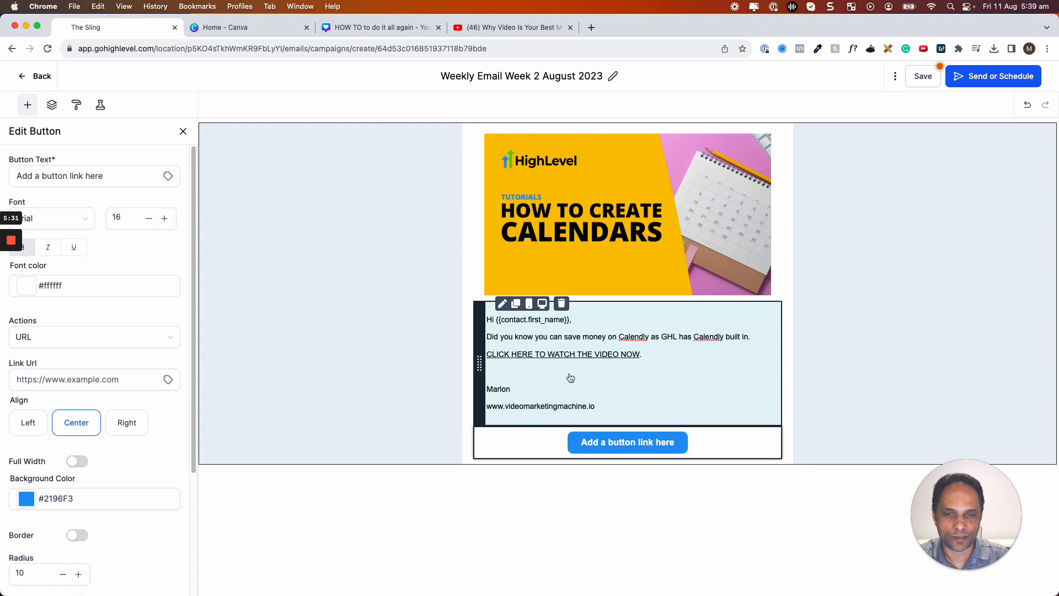
click(670, 448)
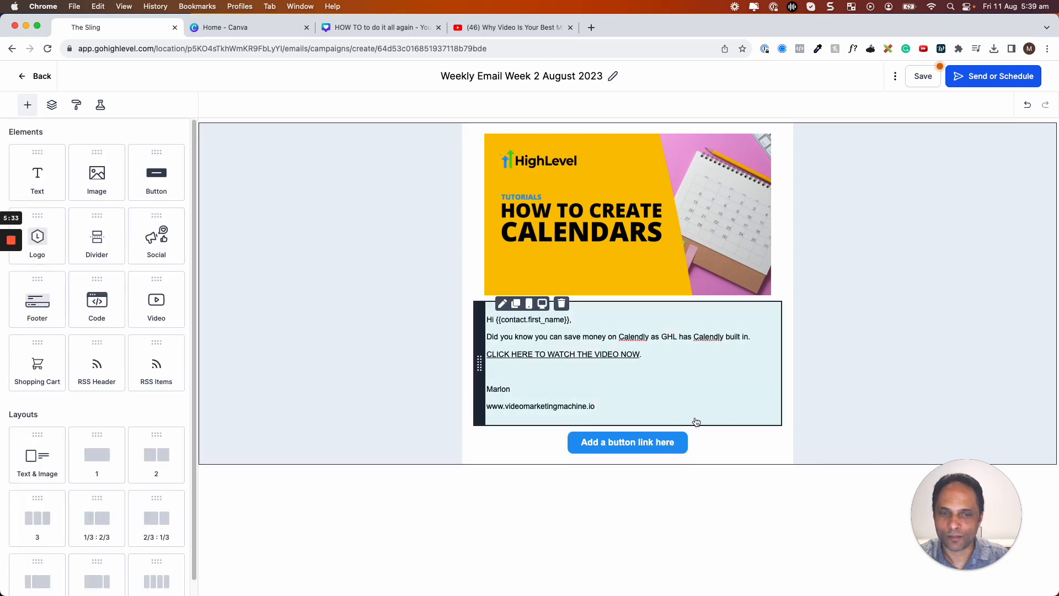
click(693, 439)
drag(116, 177, 7, 169)
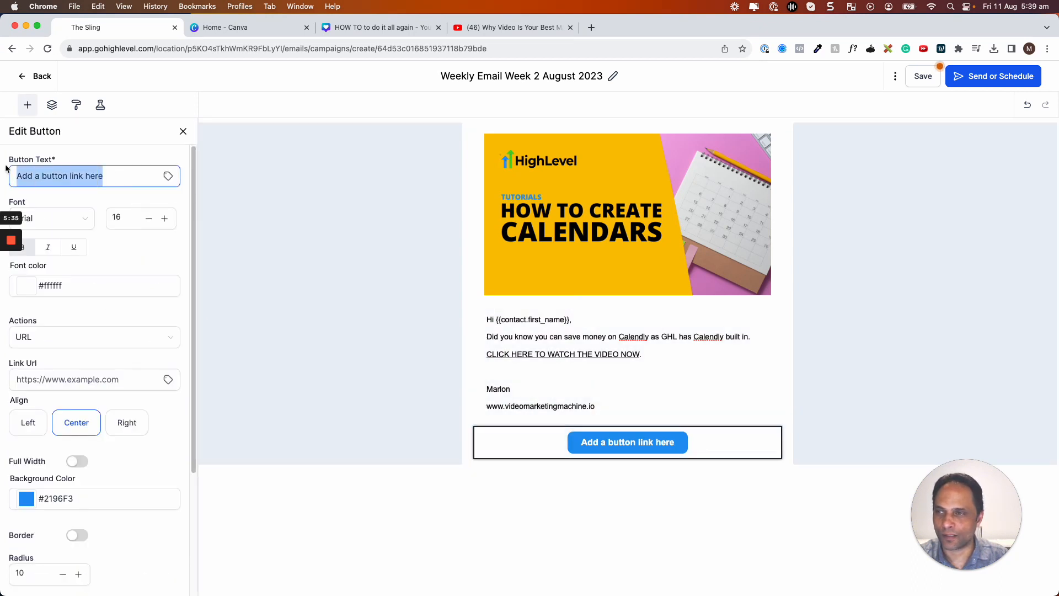
text(CLick To )
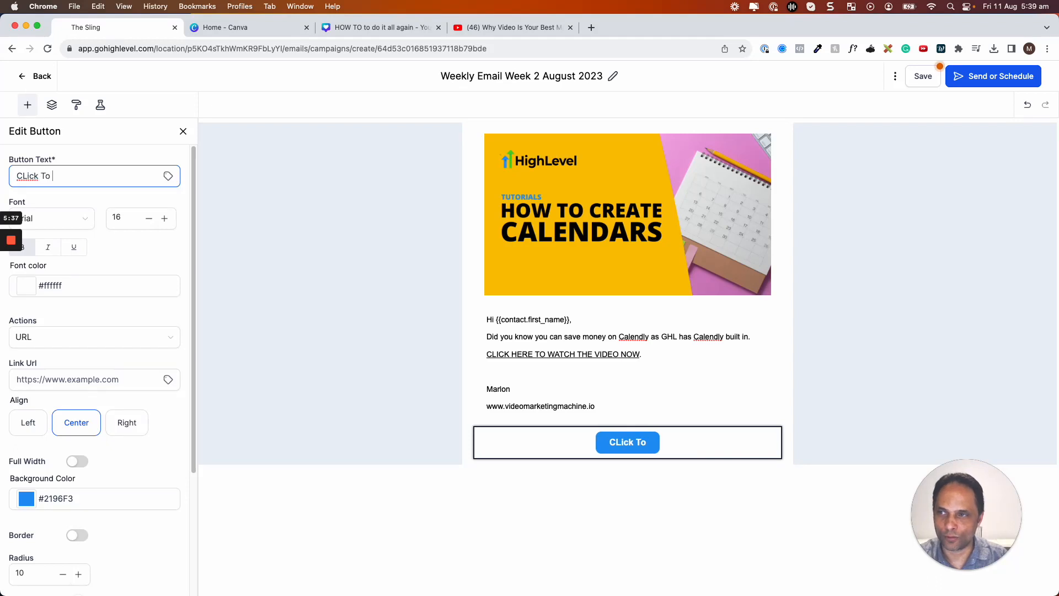
text(WAtch Video)
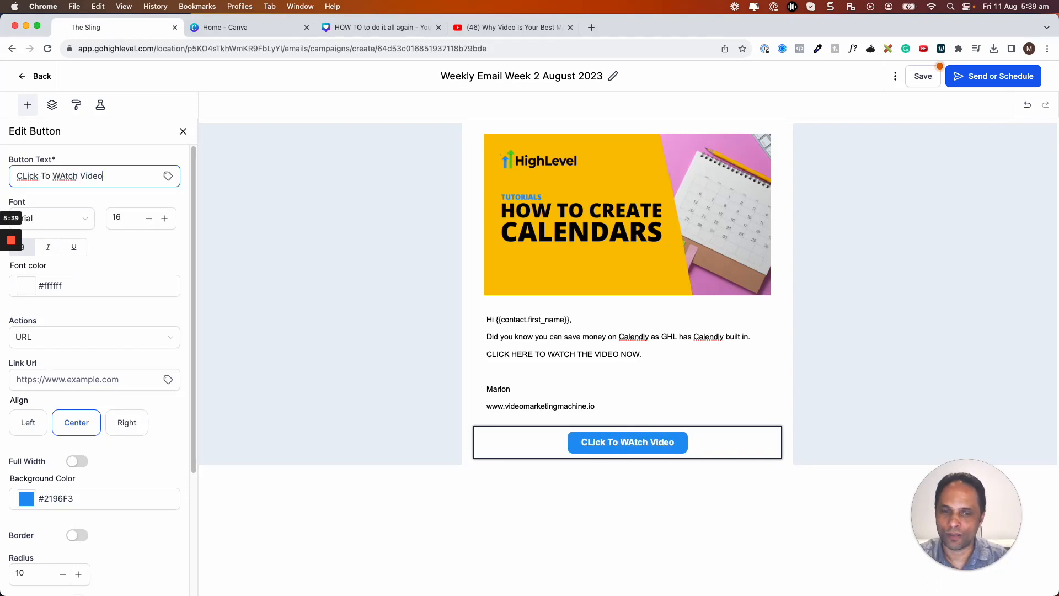
triple_click(79, 379)
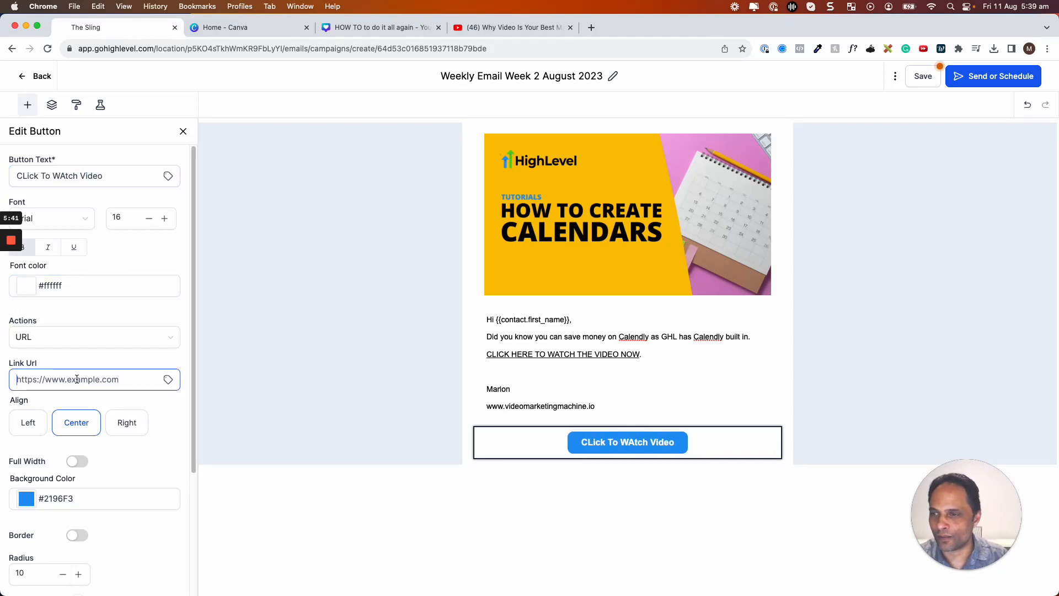
key(super+v)
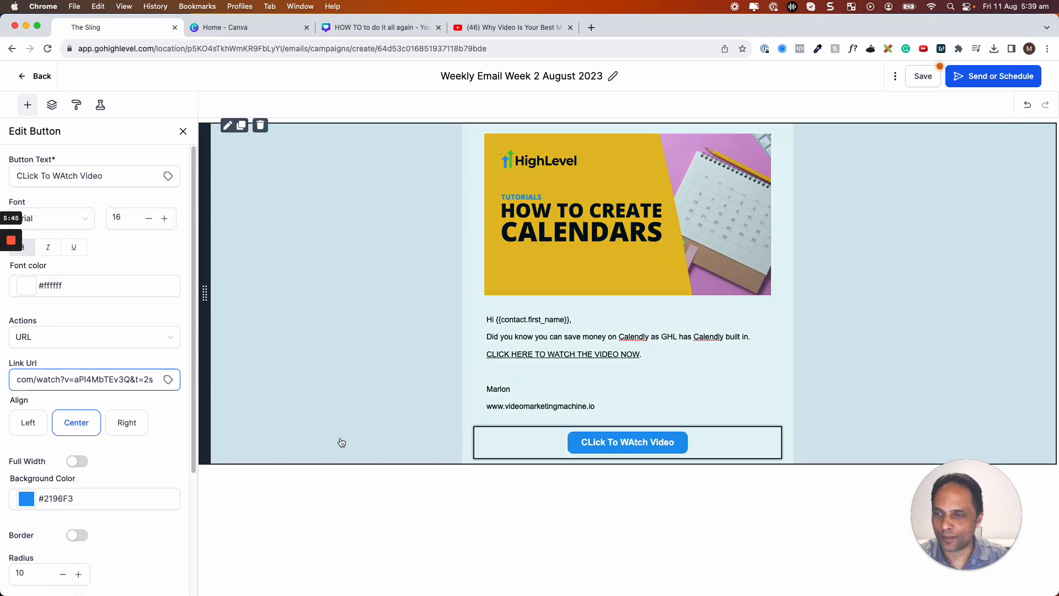
click(26, 498)
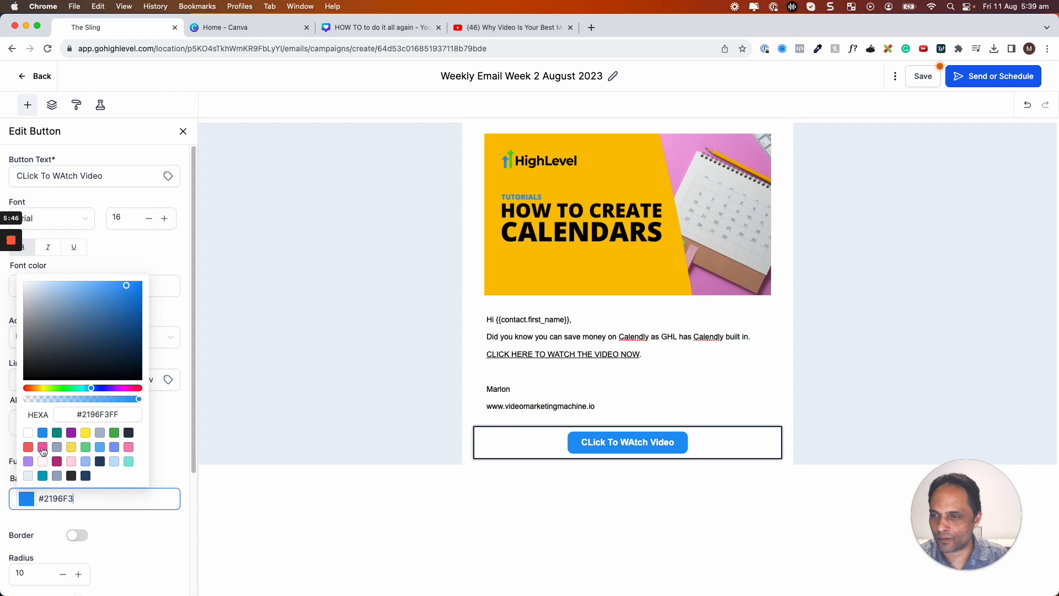
click(86, 476)
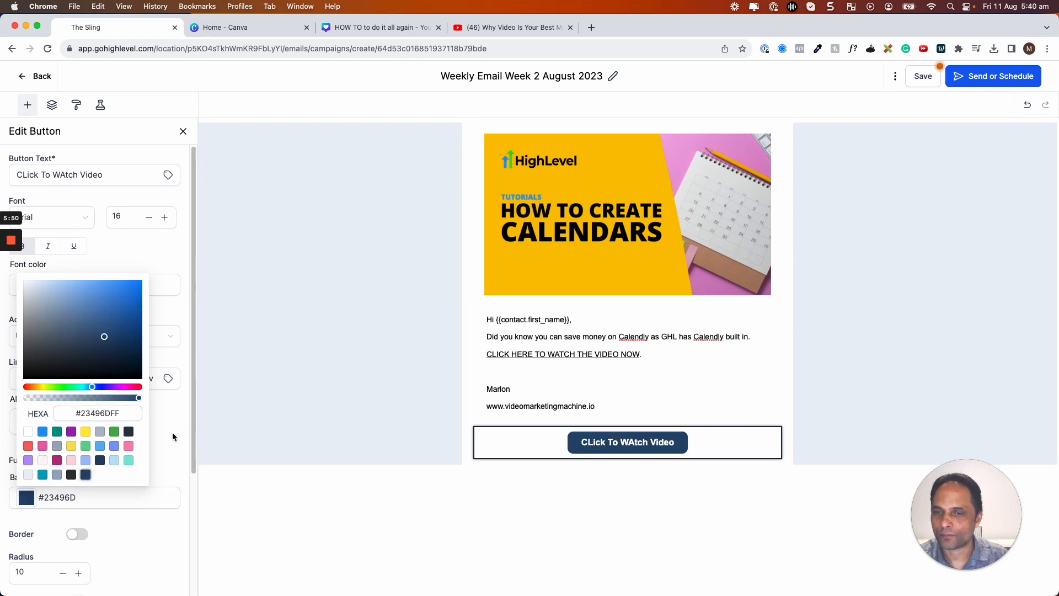
Add an empty two-column row below the button.
scroll(172, 432, down, 3)
click(27, 109)
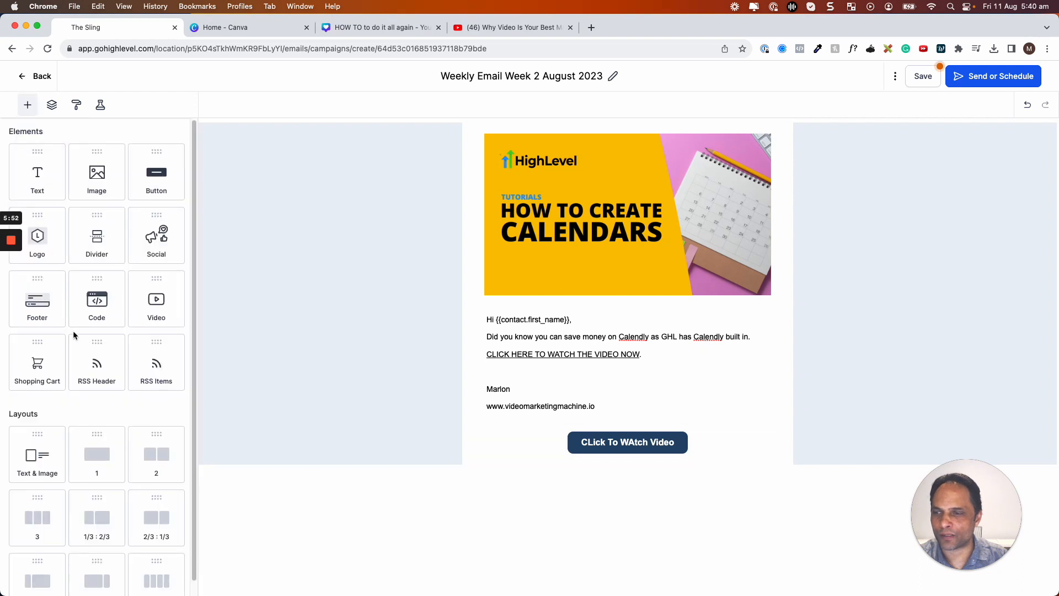
scroll(72, 330, down, 1)
drag(159, 439, 603, 464)
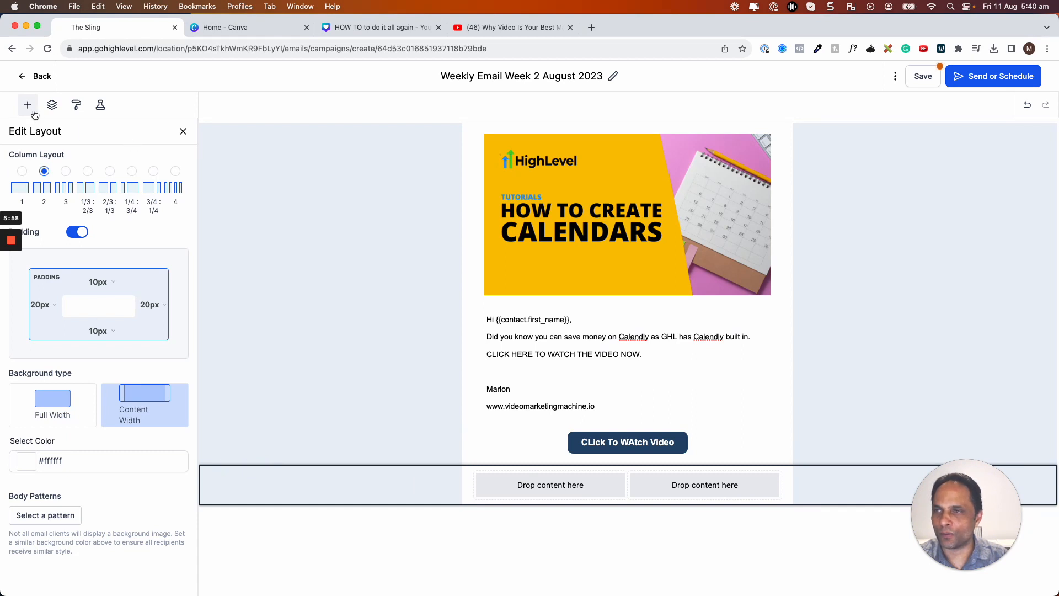
Place an Image block in the left column and a Text block in the right.
click(33, 111)
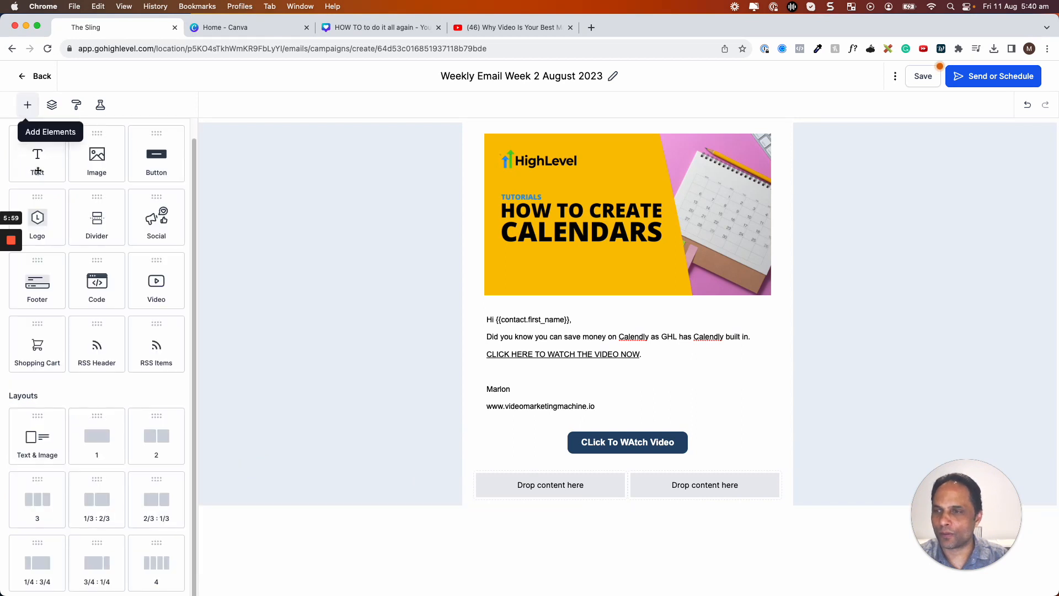
drag(97, 158, 607, 513)
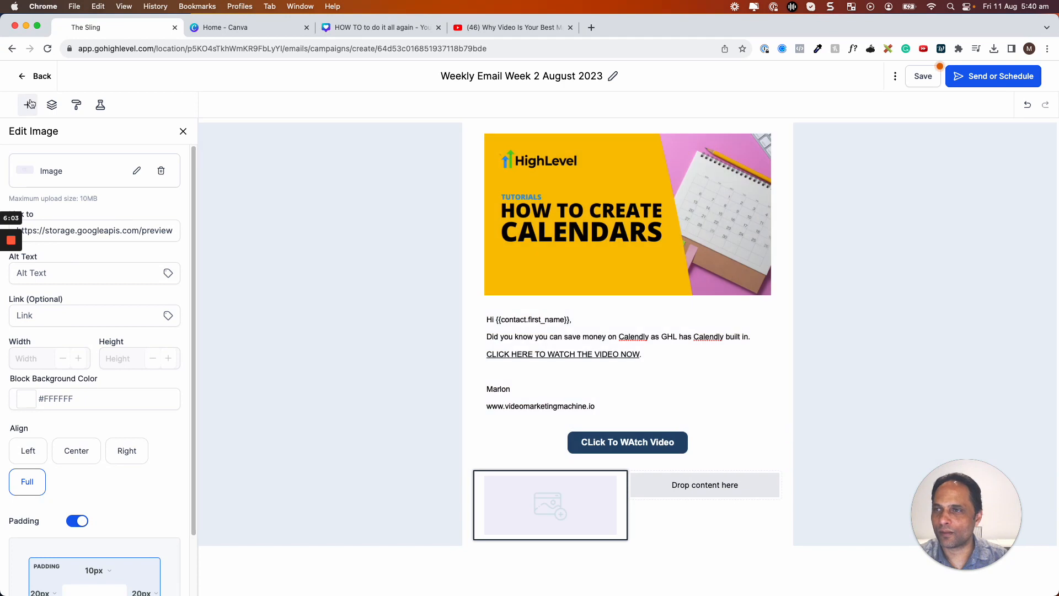
click(27, 105)
drag(37, 157, 676, 494)
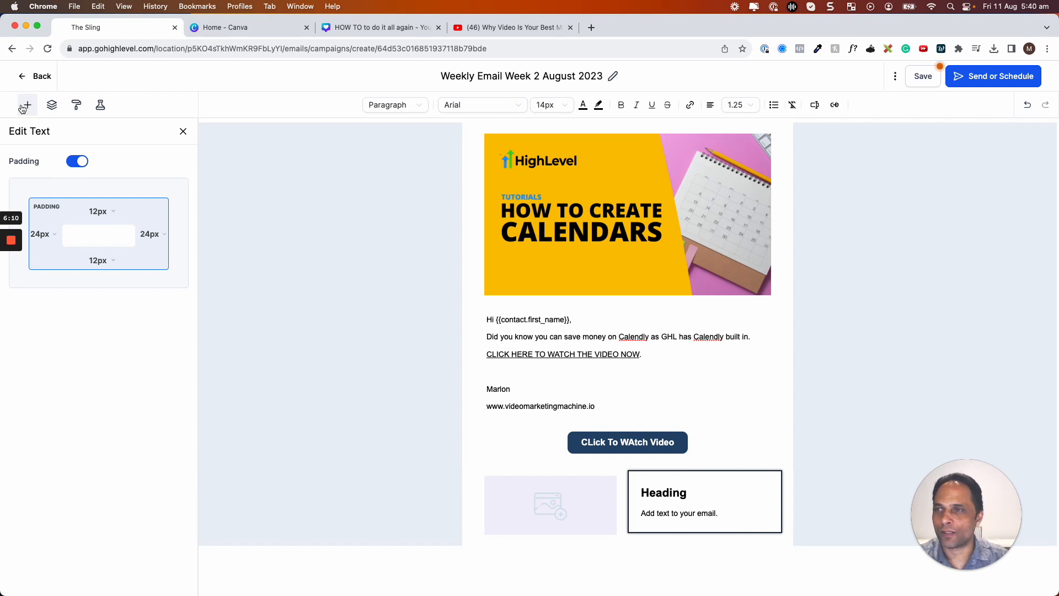
Inspect the two-column row's columns and their contents in the Layers panel.
click(24, 108)
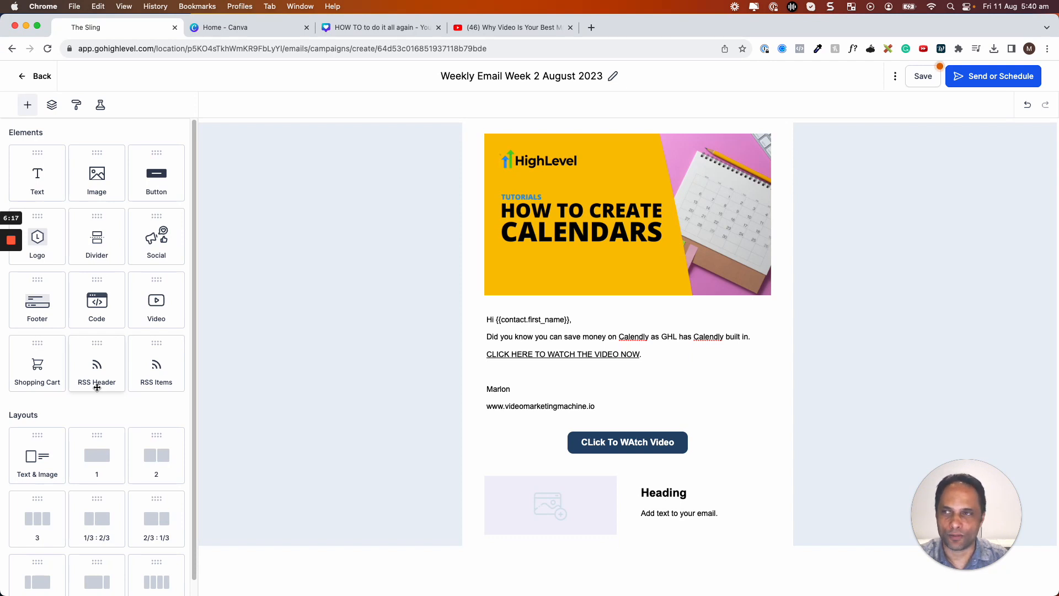
click(53, 106)
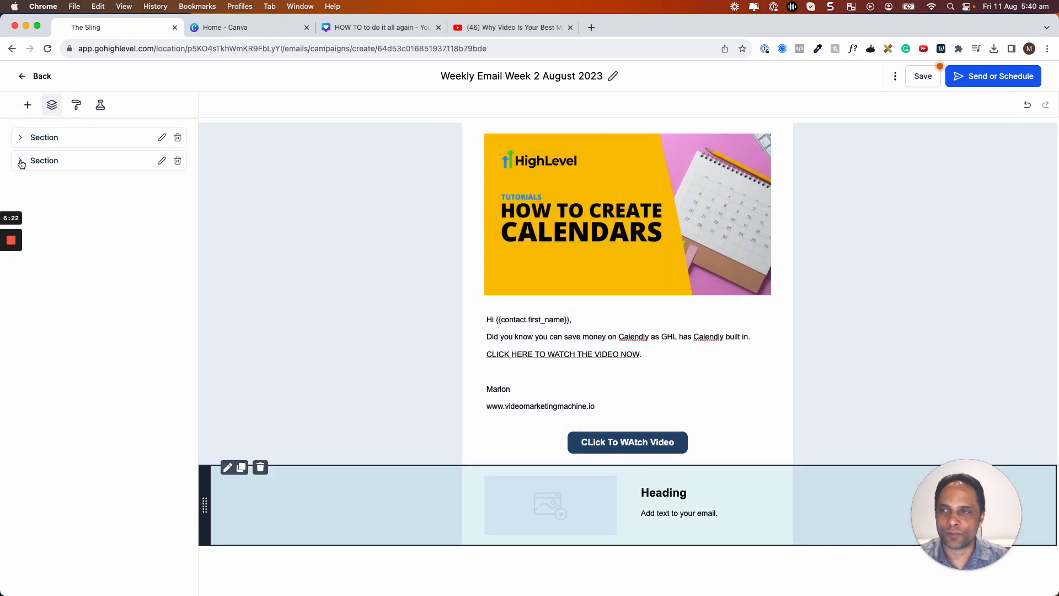
click(21, 160)
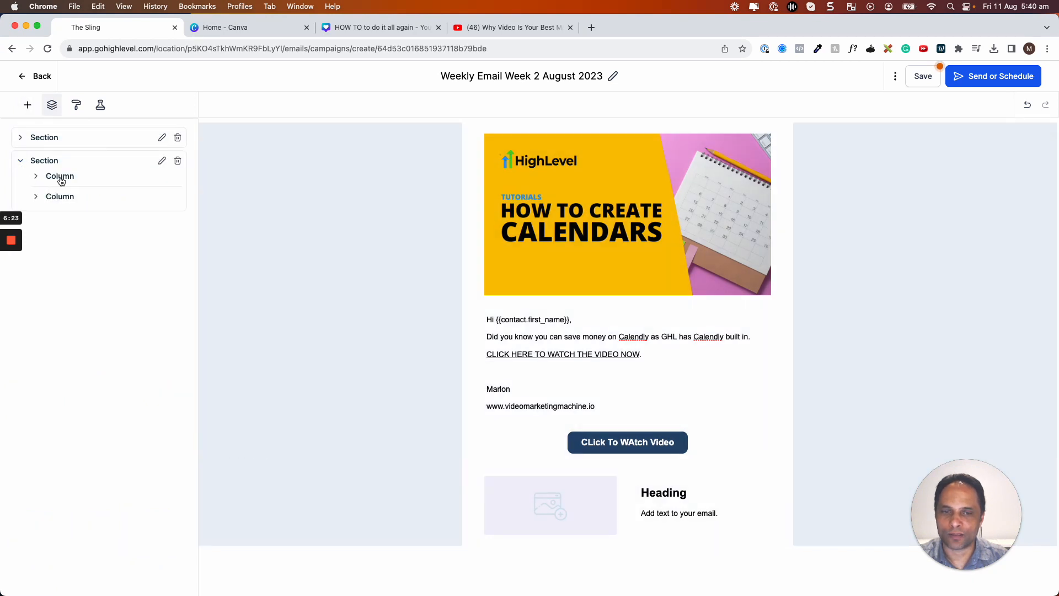
click(36, 197)
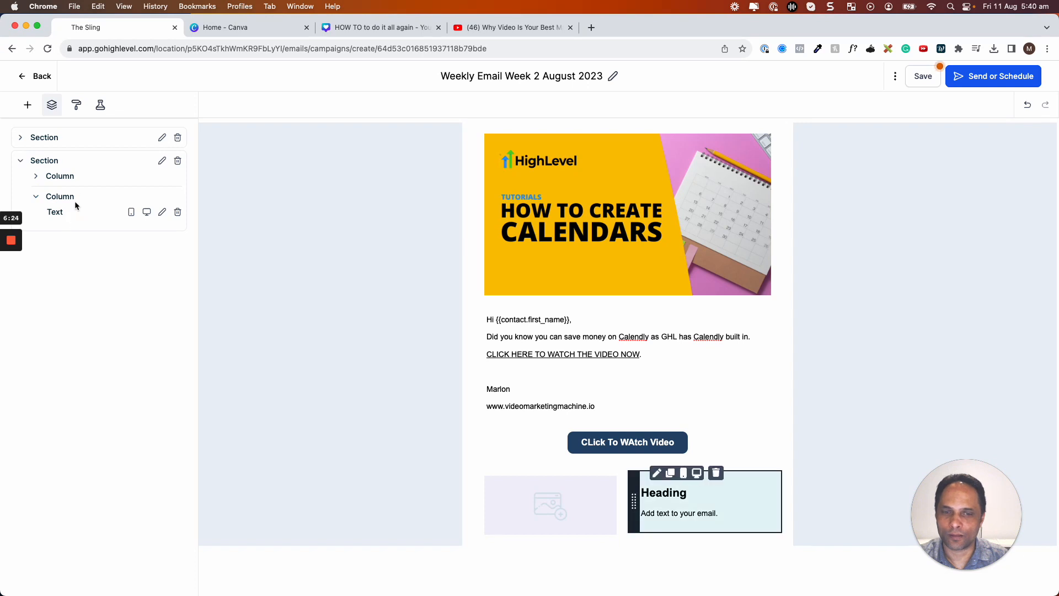
click(35, 176)
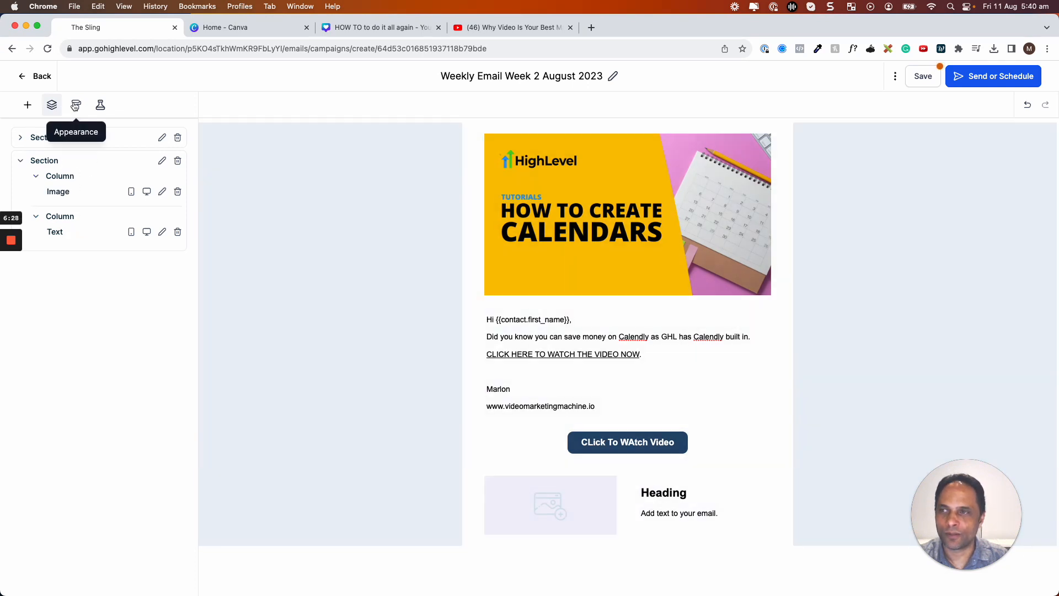
click(76, 104)
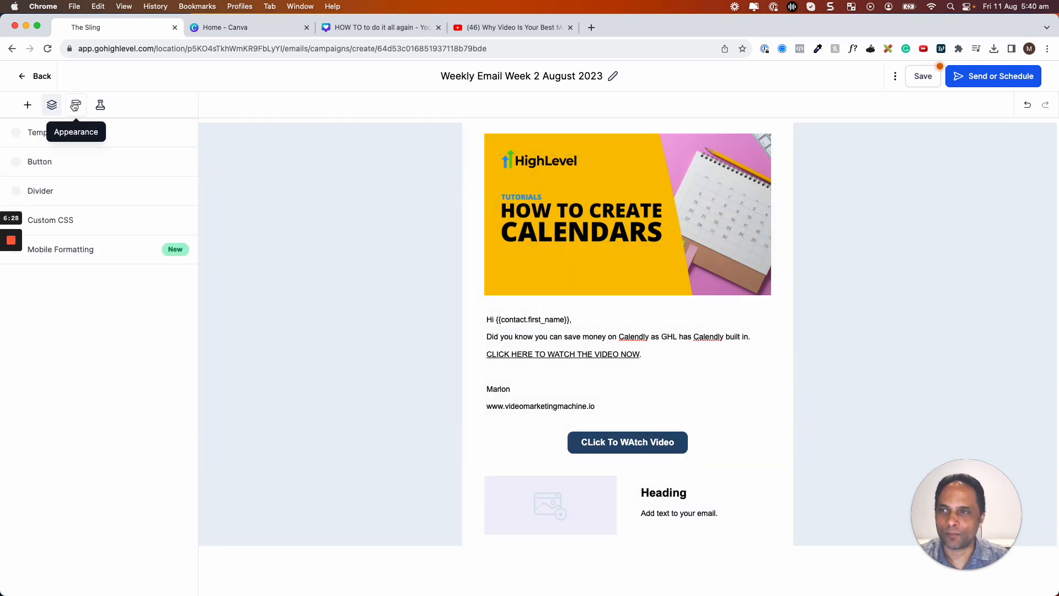
Give the email template a teal background colour.
click(20, 136)
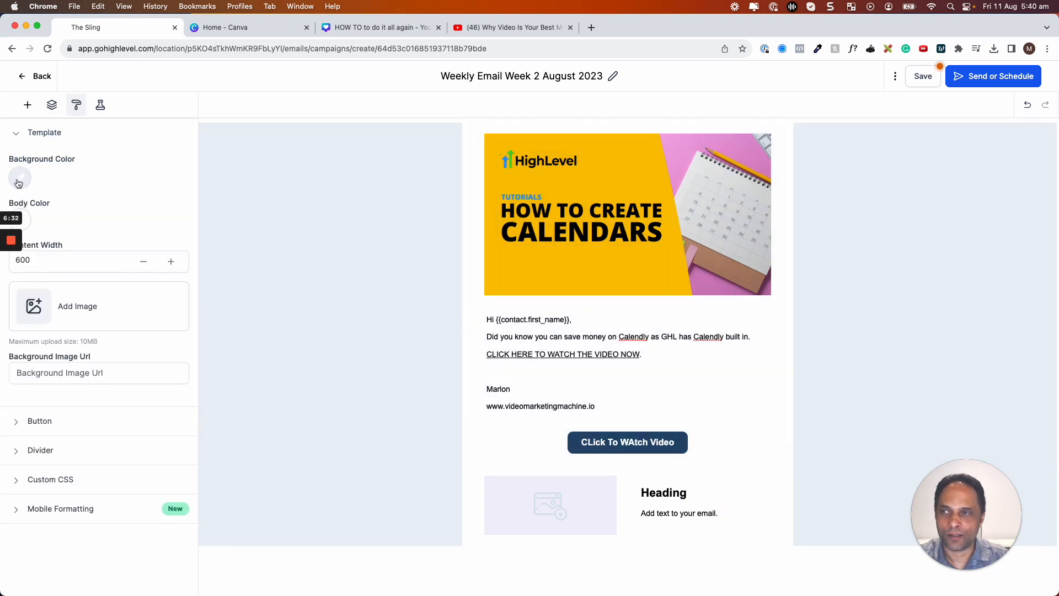
click(18, 182)
click(70, 210)
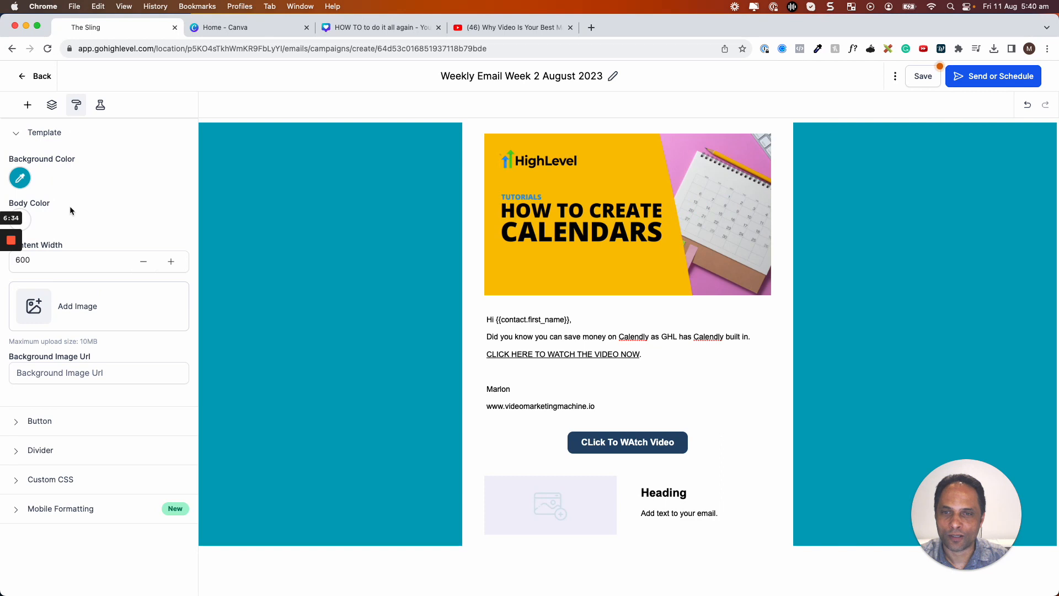
Change the content width from 600 to 400, then review Button and A/B Testing settings.
click(39, 260)
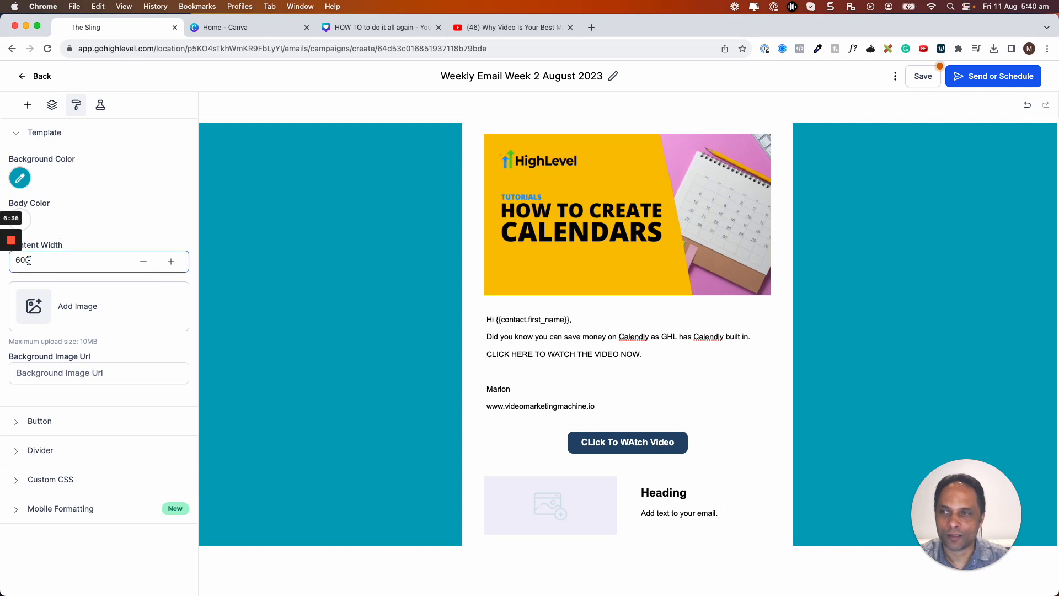
drag(30, 260, 12, 262)
text(400)
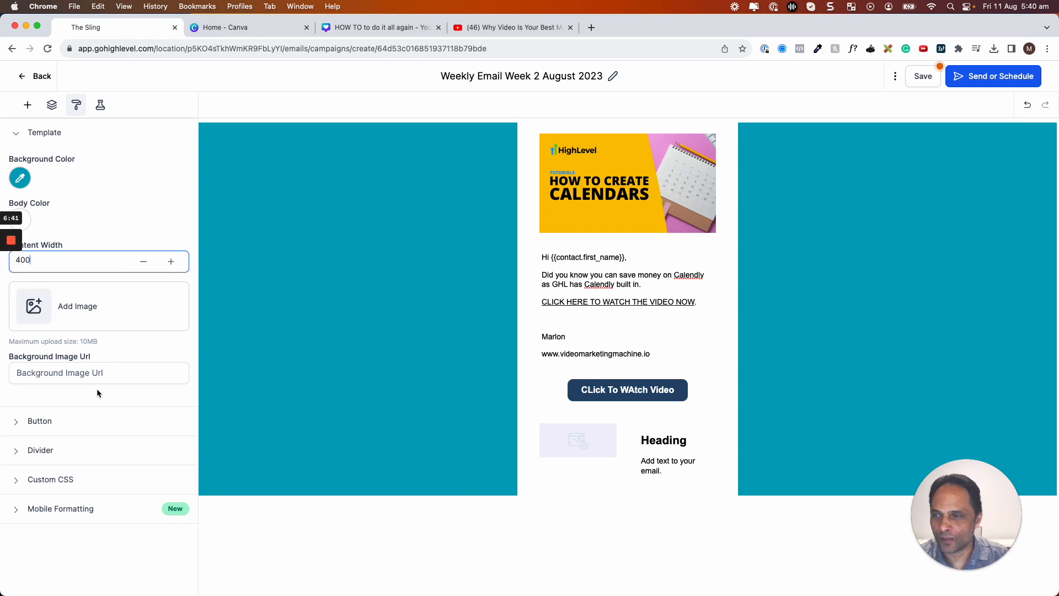
click(16, 424)
scroll(73, 414, down, 2)
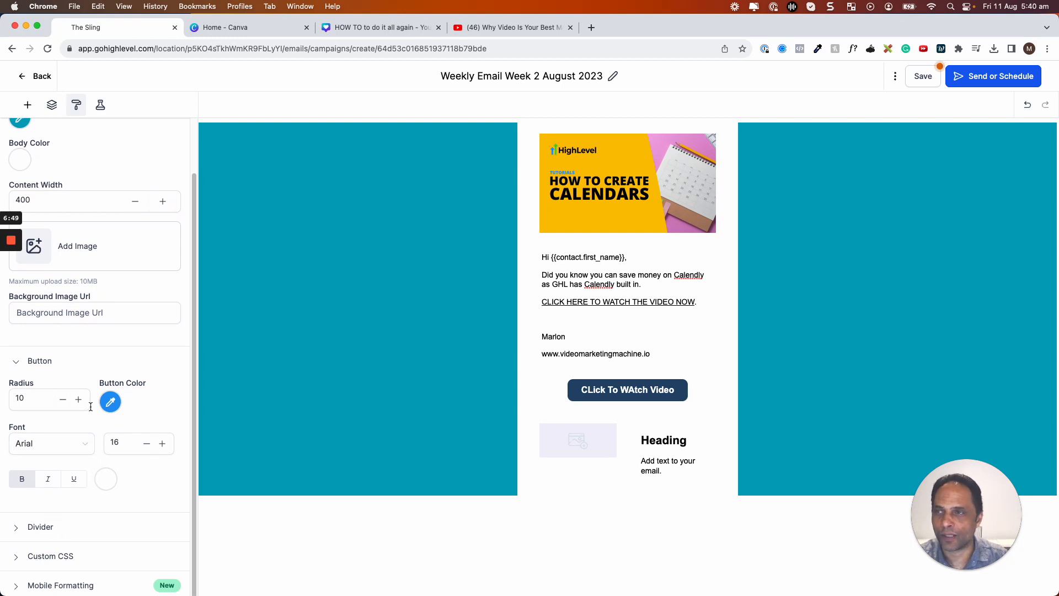
scroll(90, 407, up, 2)
click(102, 105)
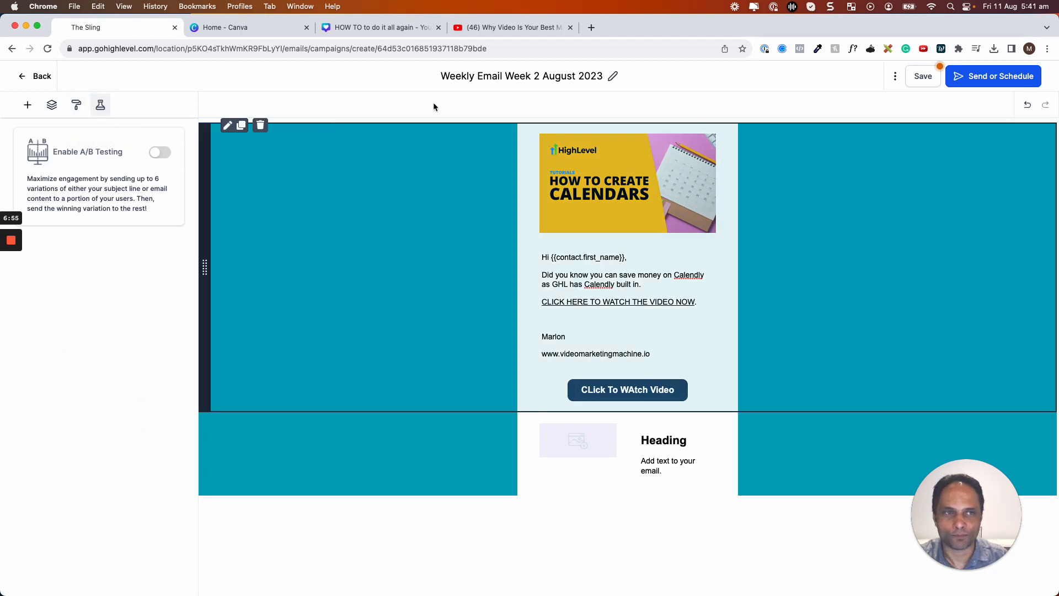
click(895, 80)
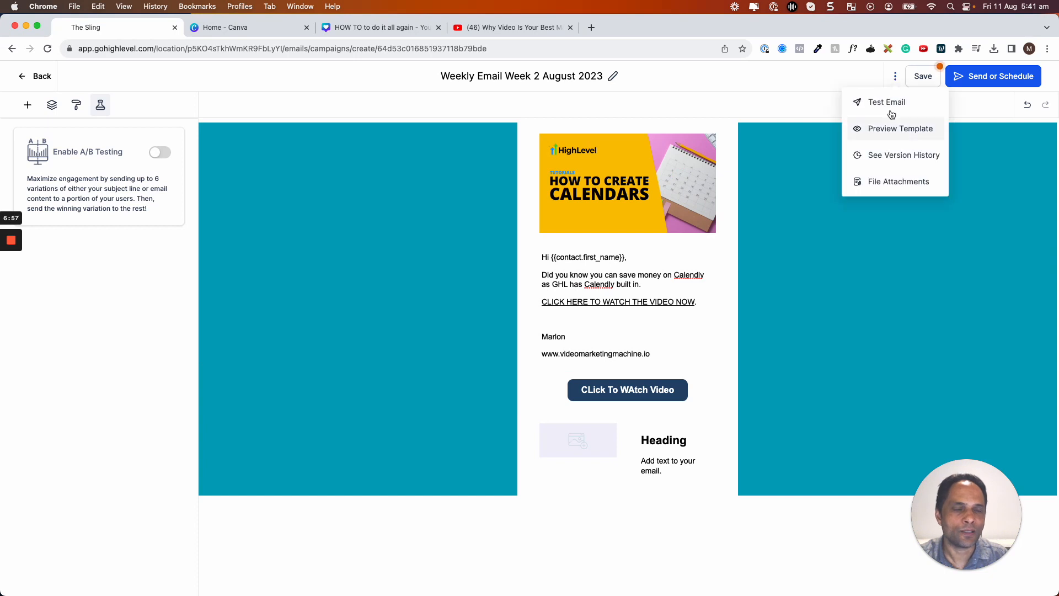
click(886, 104)
click(833, 160)
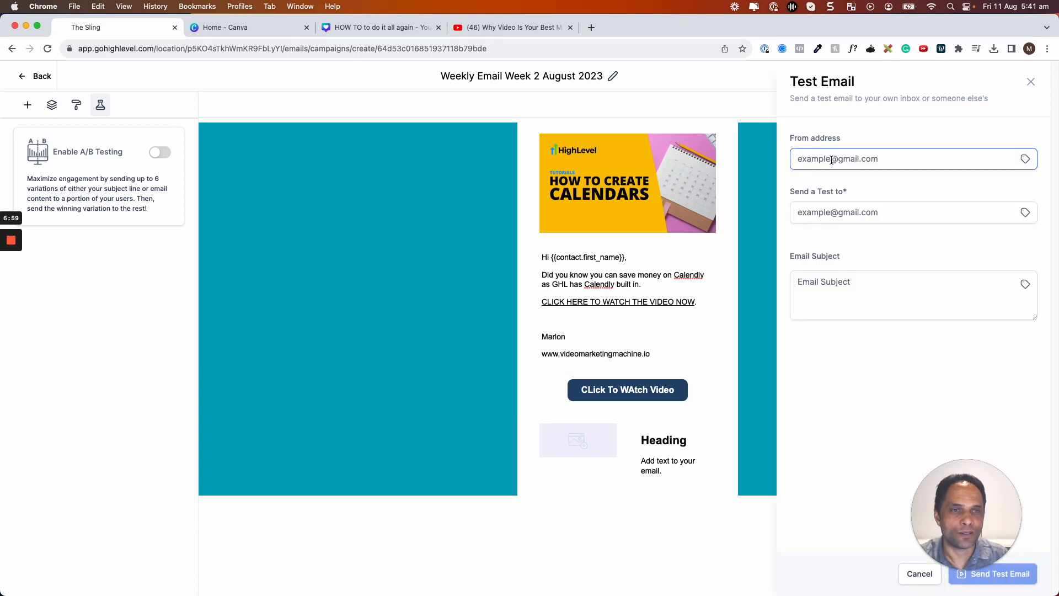
key(Tab)
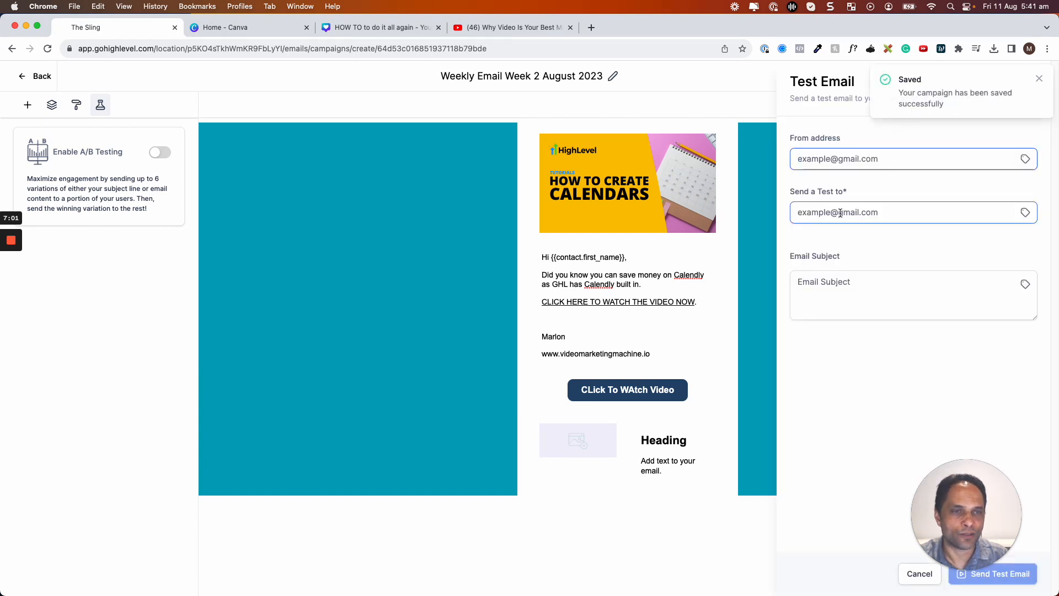
click(817, 280)
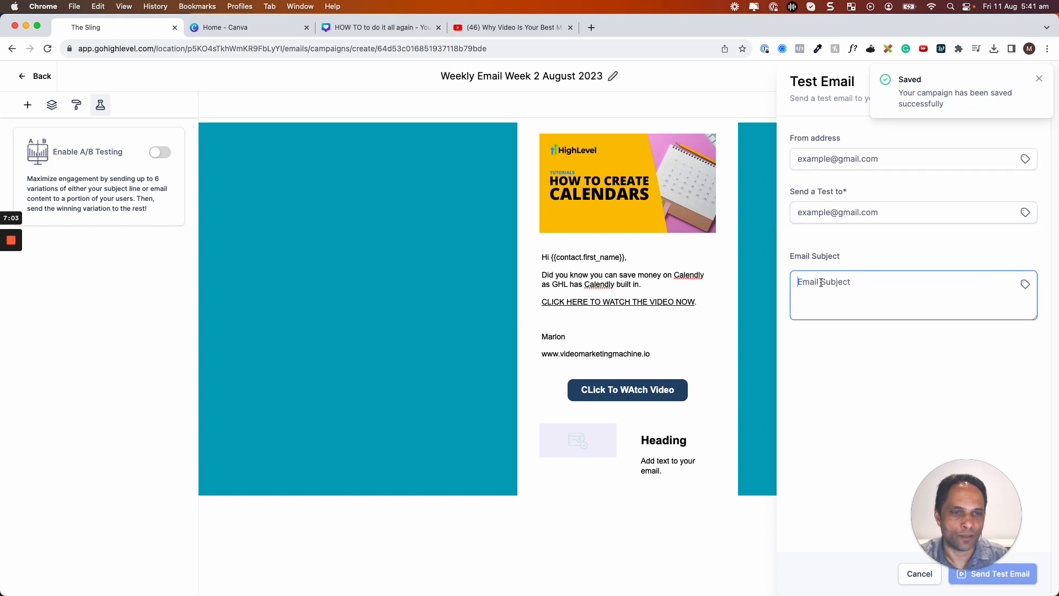
text(TEst)
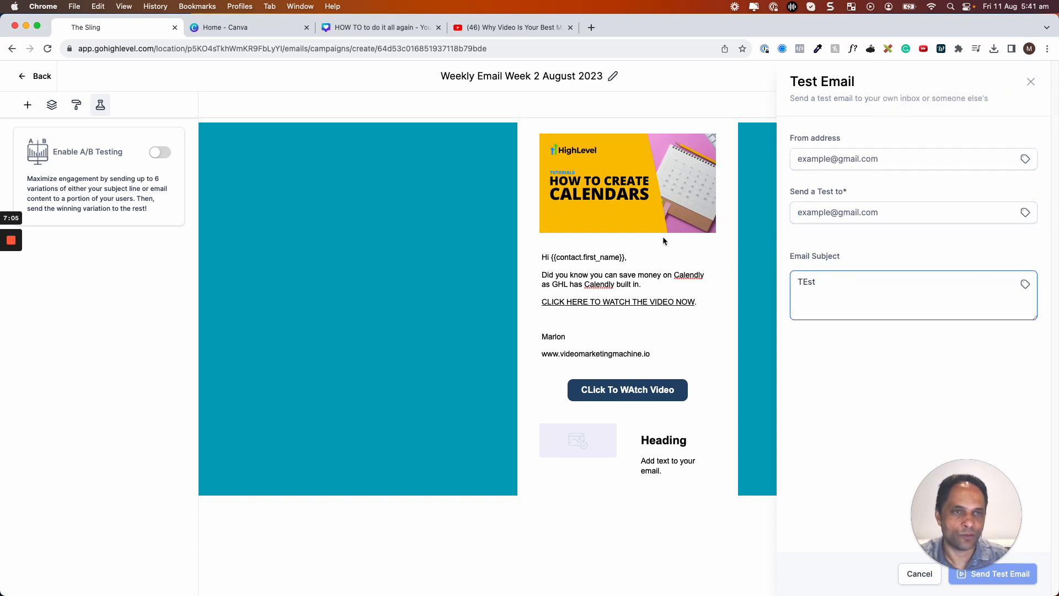
click(1031, 82)
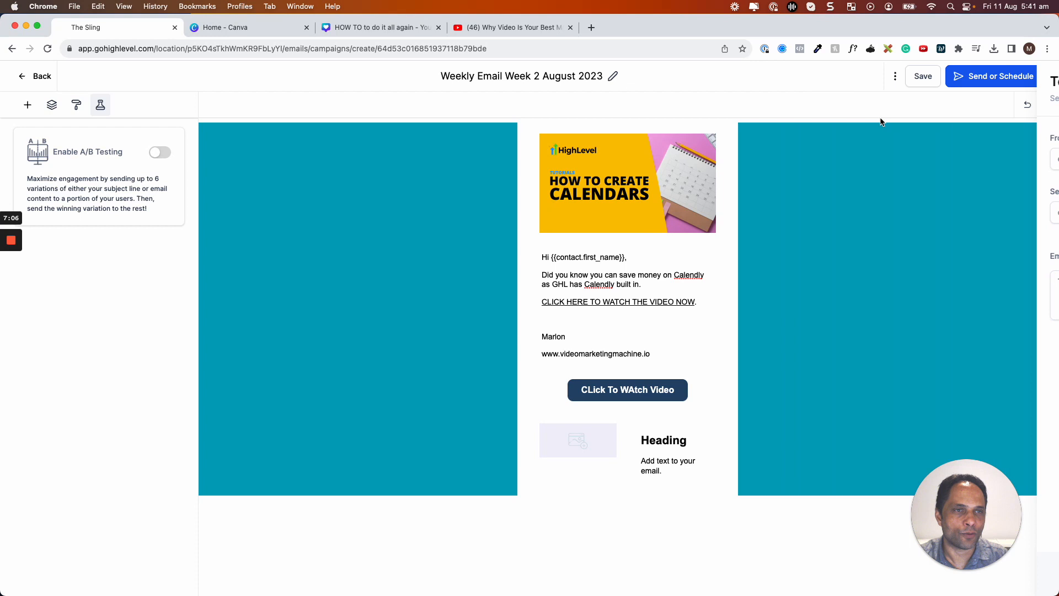
click(894, 77)
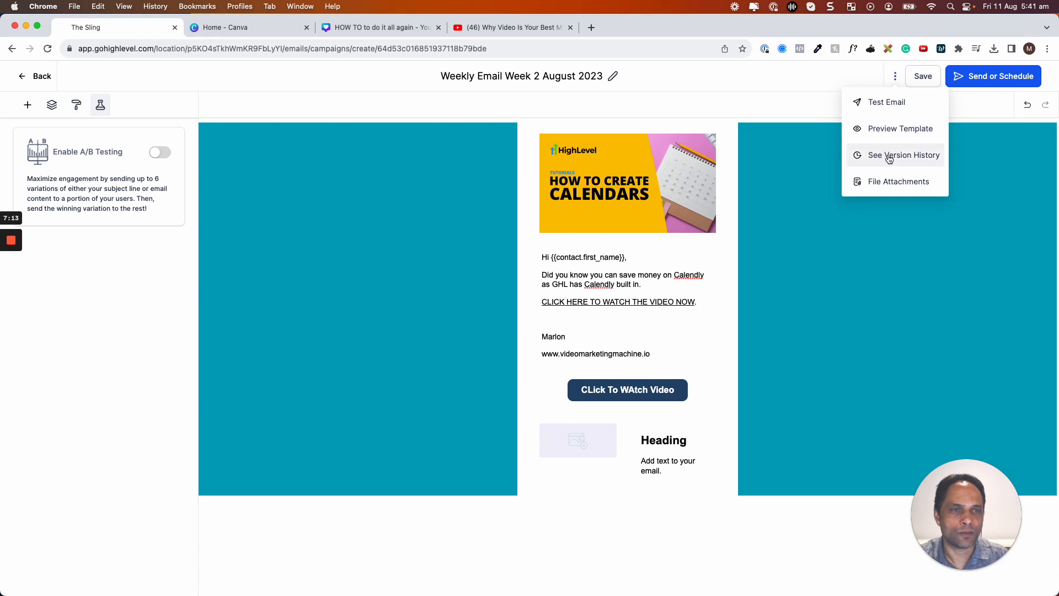
click(882, 183)
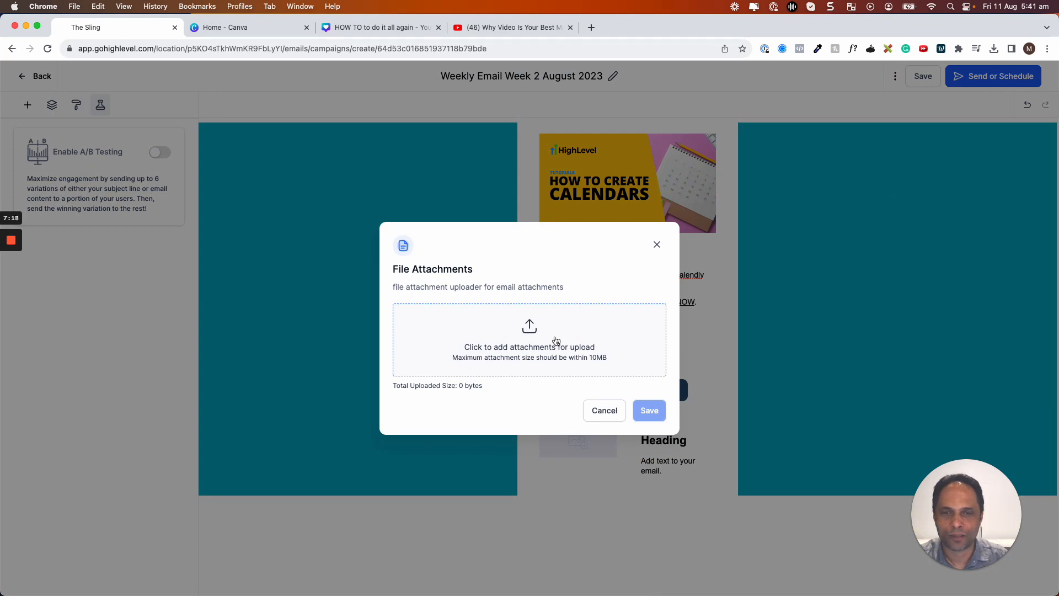
click(605, 411)
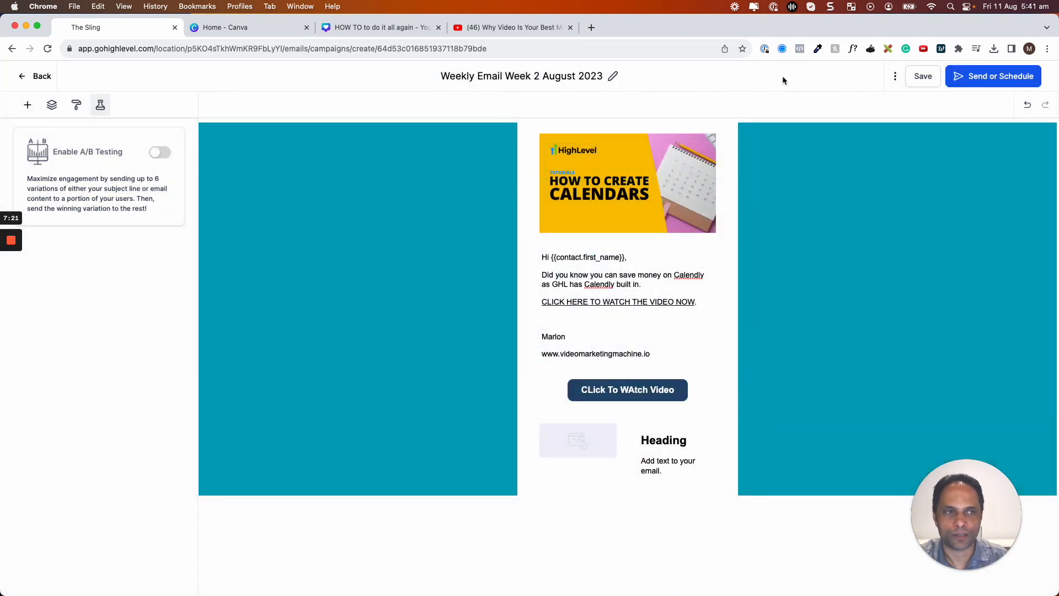
Schedule the campaign for 18 August 2023, then choose Batch Schedule instead.
click(990, 81)
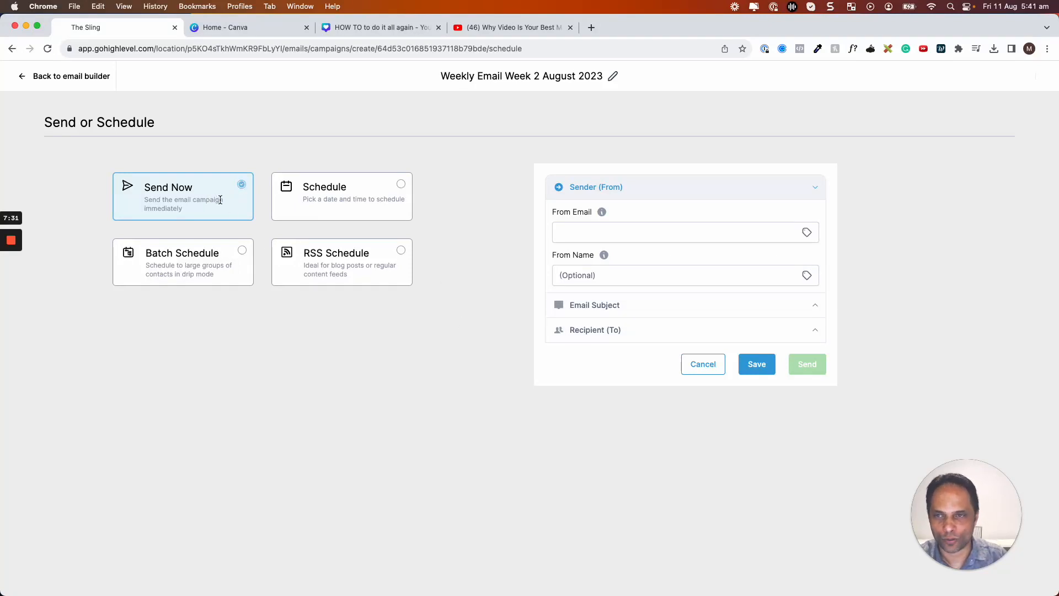
click(398, 186)
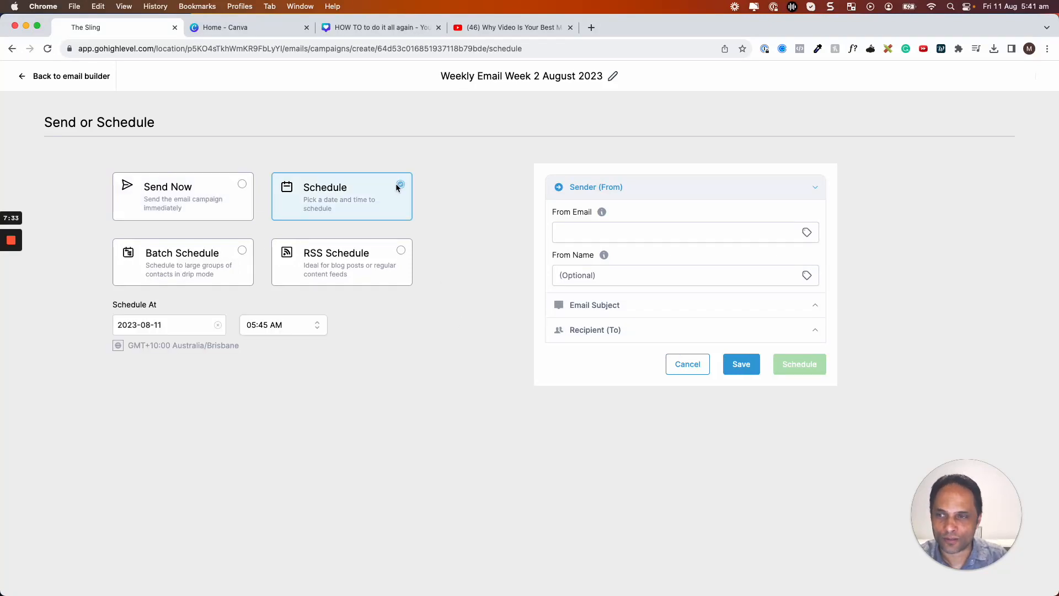
click(166, 326)
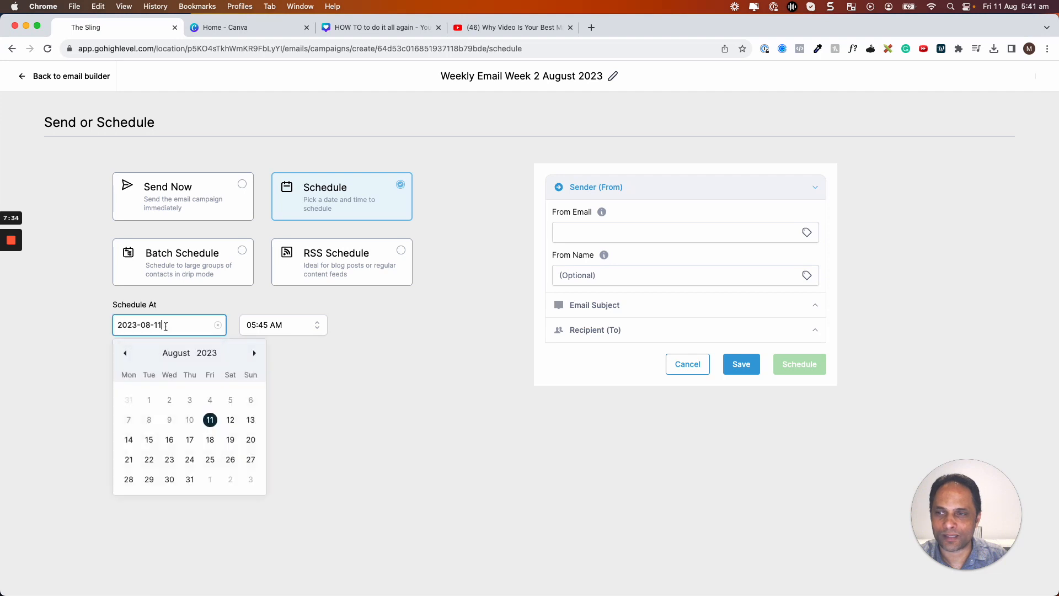
click(209, 439)
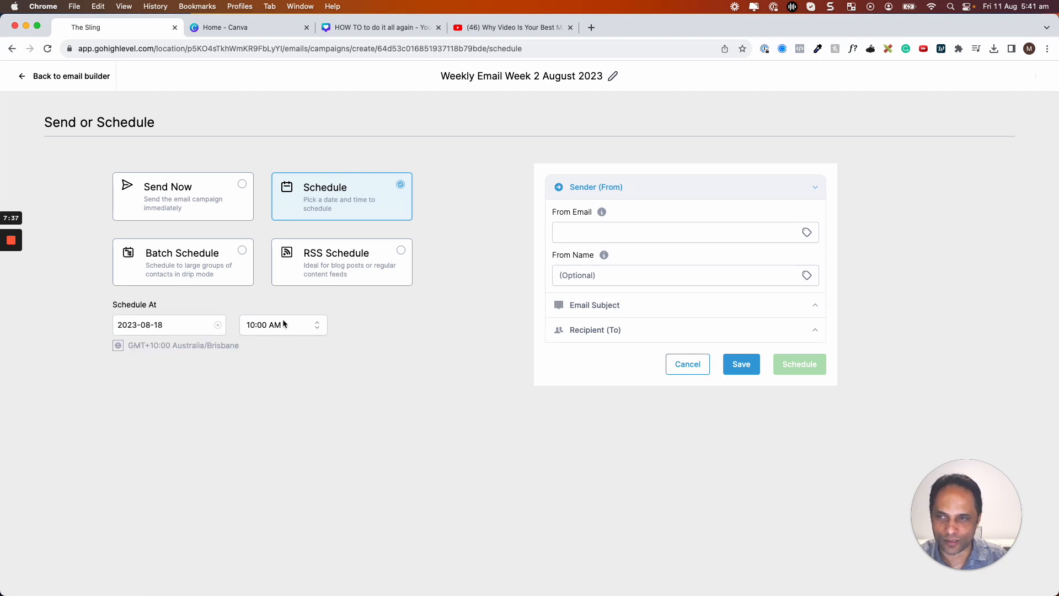
click(213, 256)
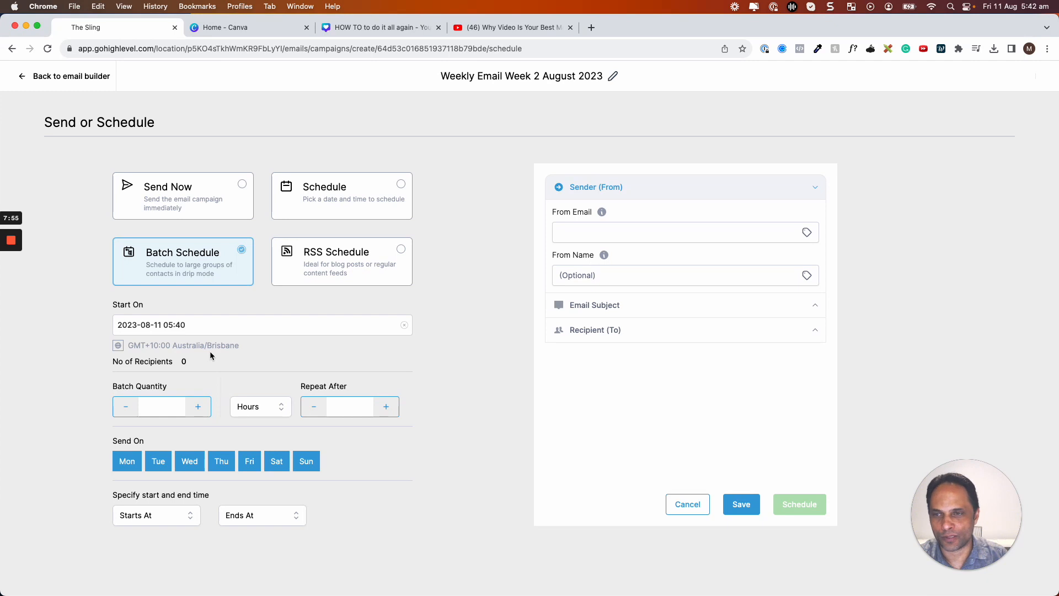
Set the batch quantity to 100, repeating every 5 hours.
click(162, 404)
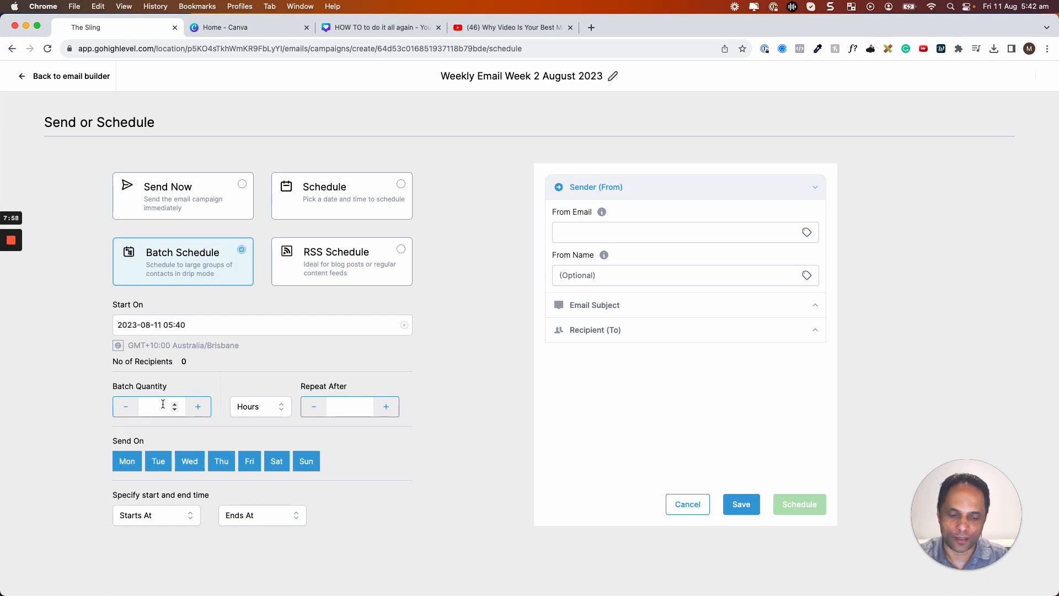
text(1000)
key(BackSpace)
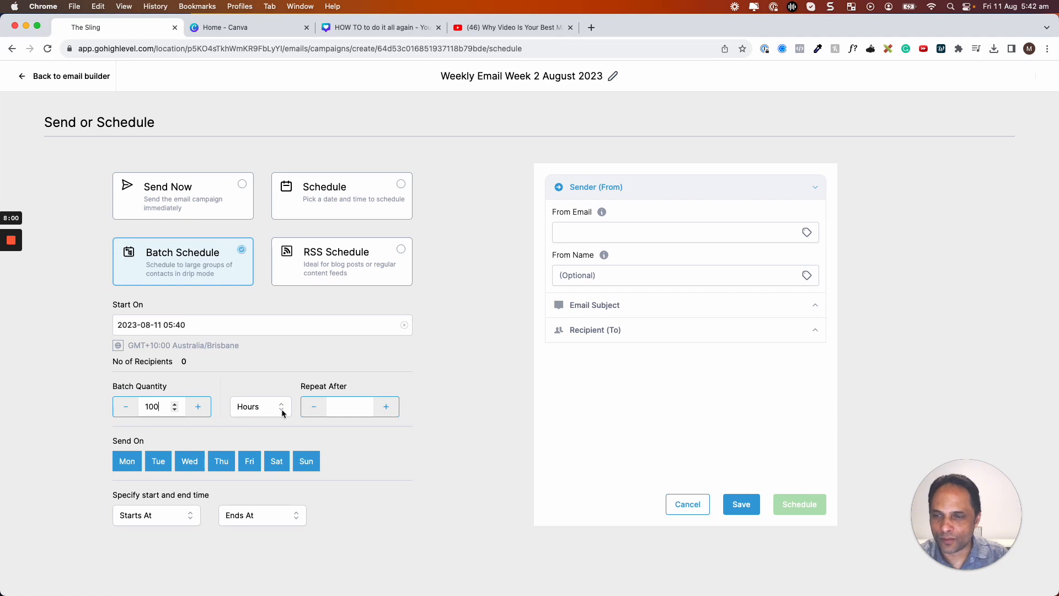
click(352, 407)
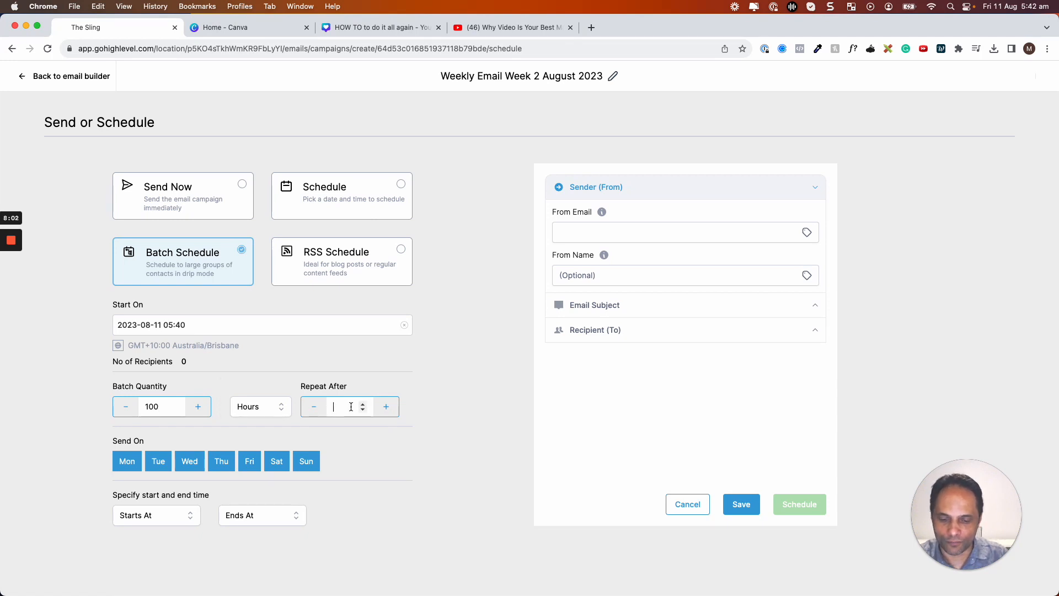
text(5)
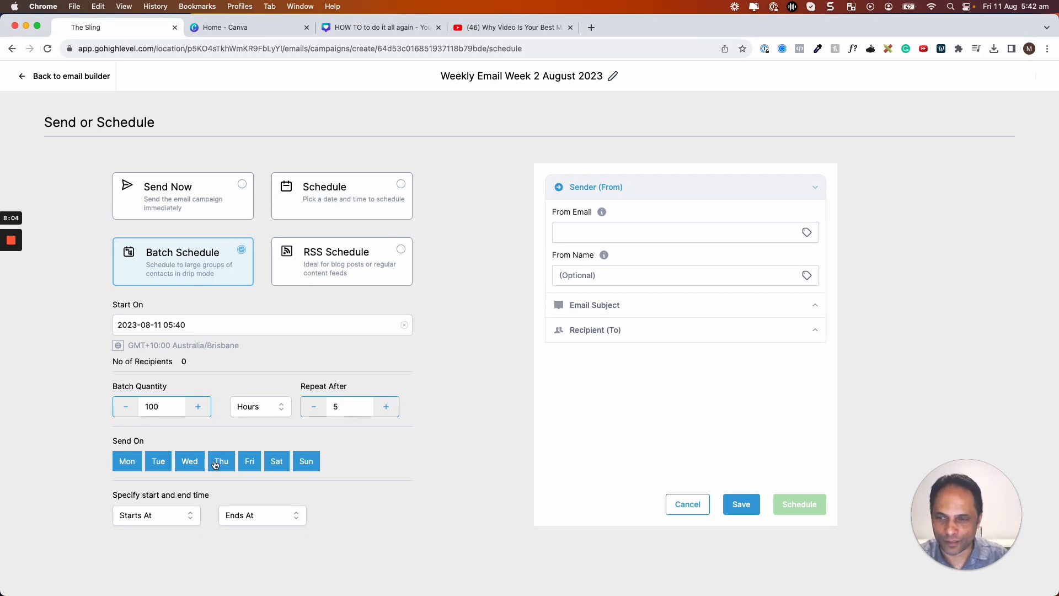
Set the batch window from 04:00 AM to 10:00 AM, then revert to a single scheduled send.
click(144, 520)
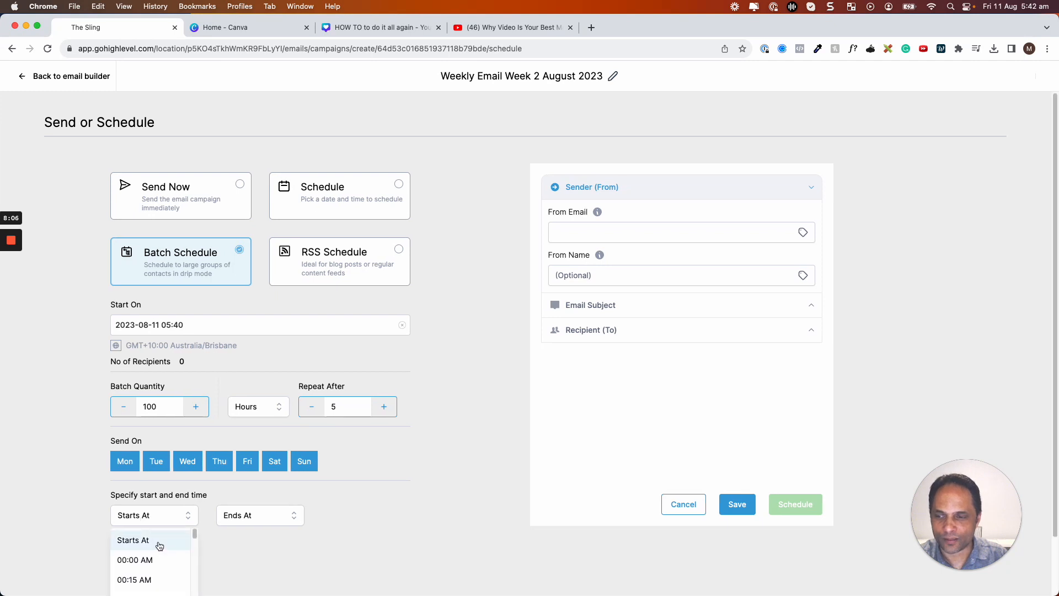
scroll(160, 546, down, 8)
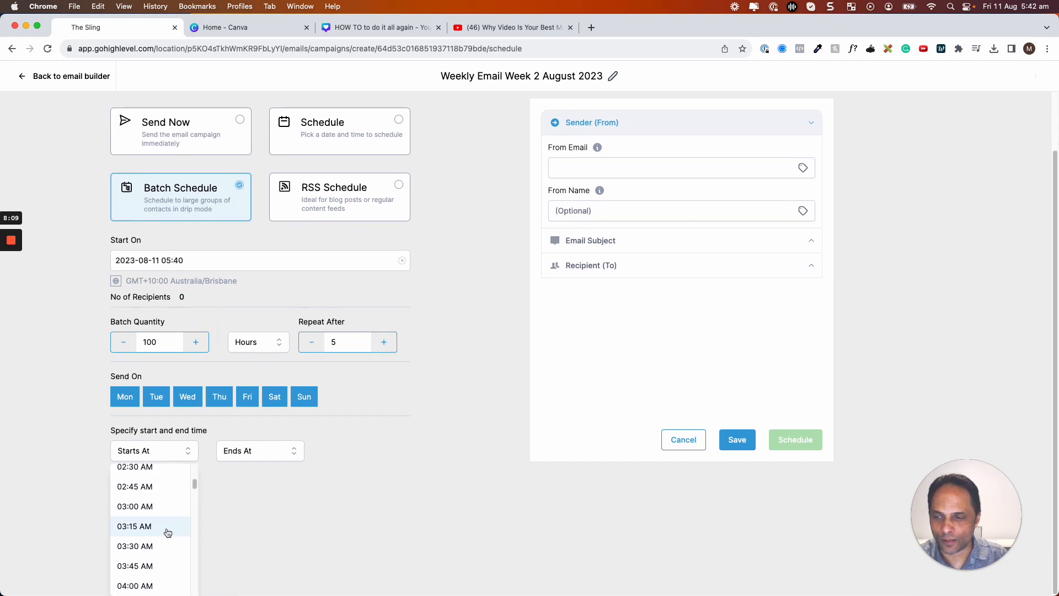
scroll(154, 546, down, 1)
click(142, 576)
click(262, 524)
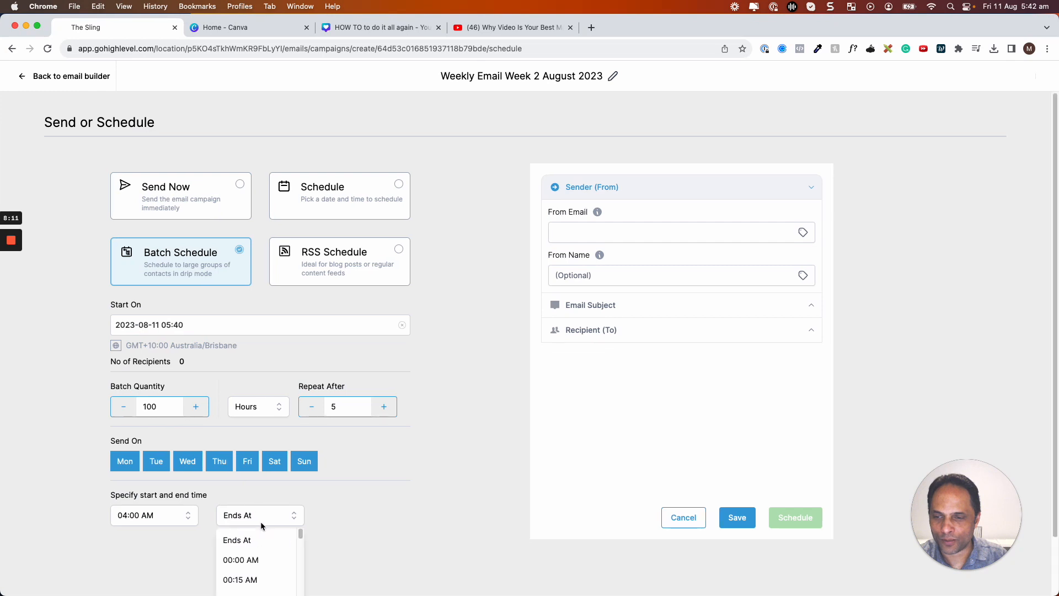
scroll(274, 583, down, 15)
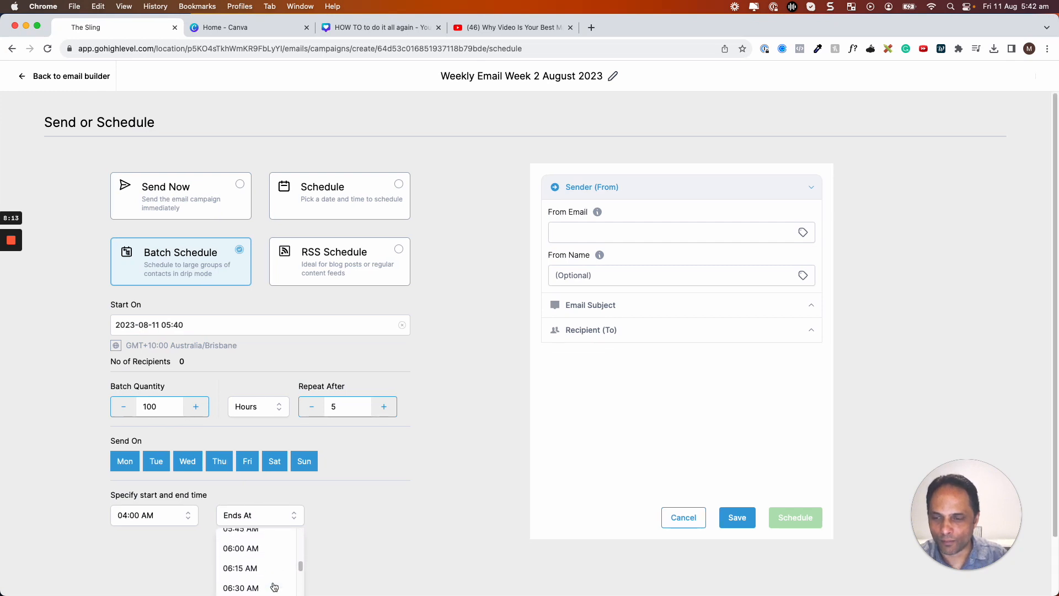
scroll(274, 583, down, 10)
click(256, 588)
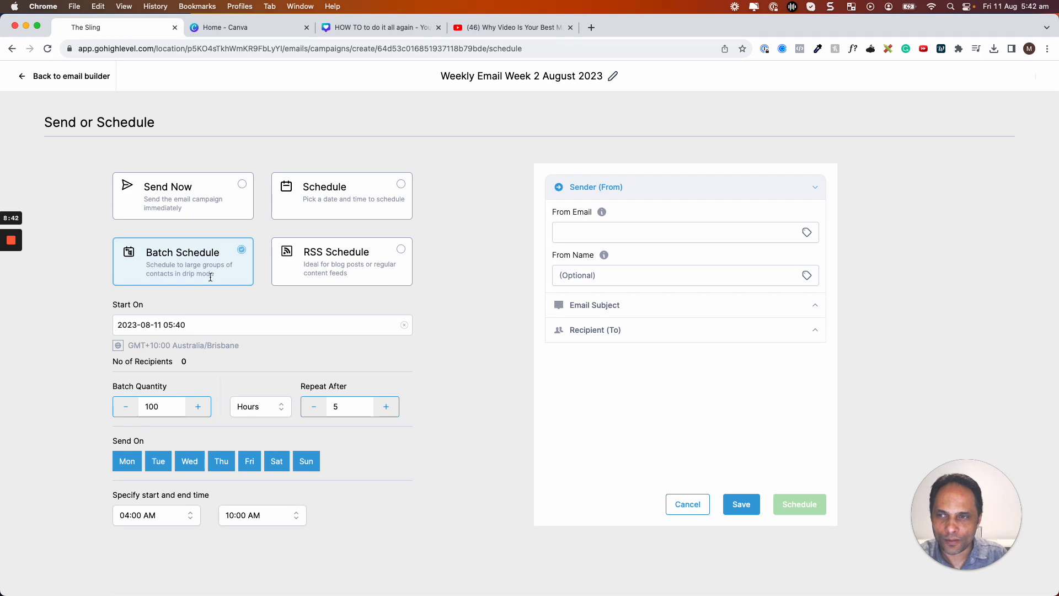
click(171, 188)
click(324, 198)
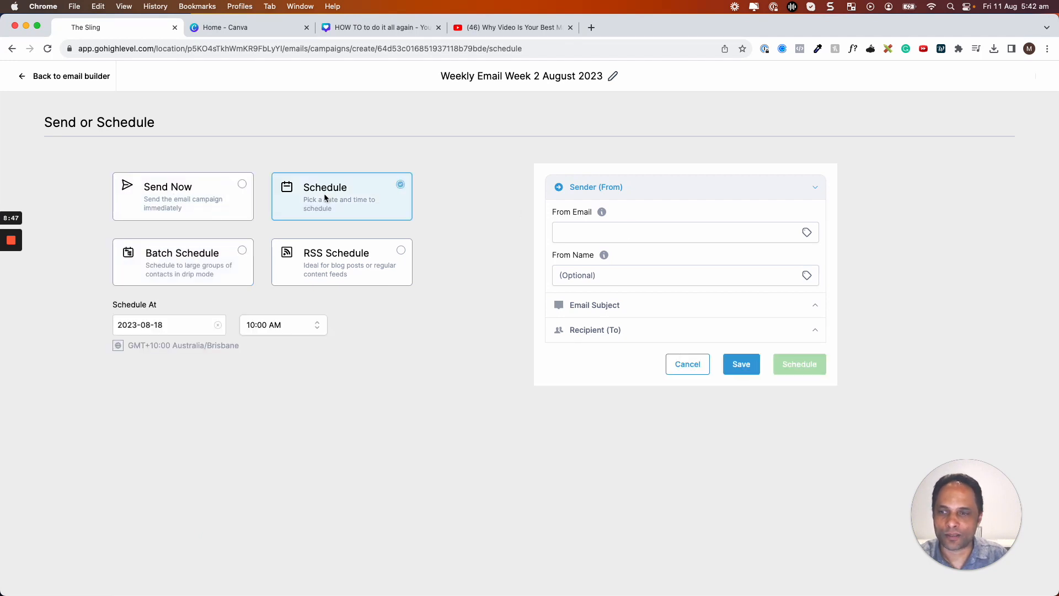
Fill in the sender's email address and sender name.
click(588, 231)
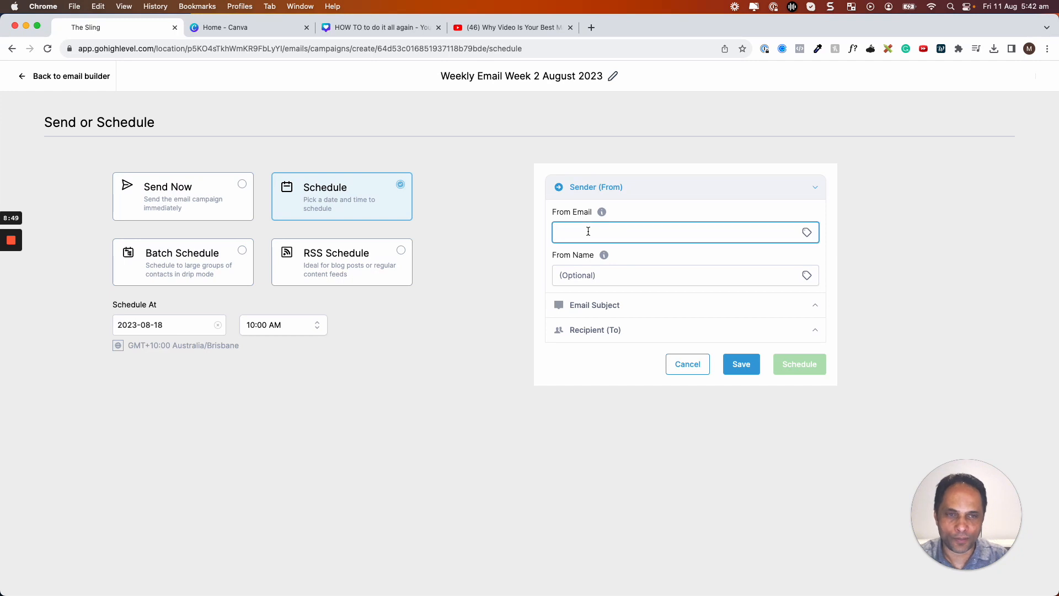
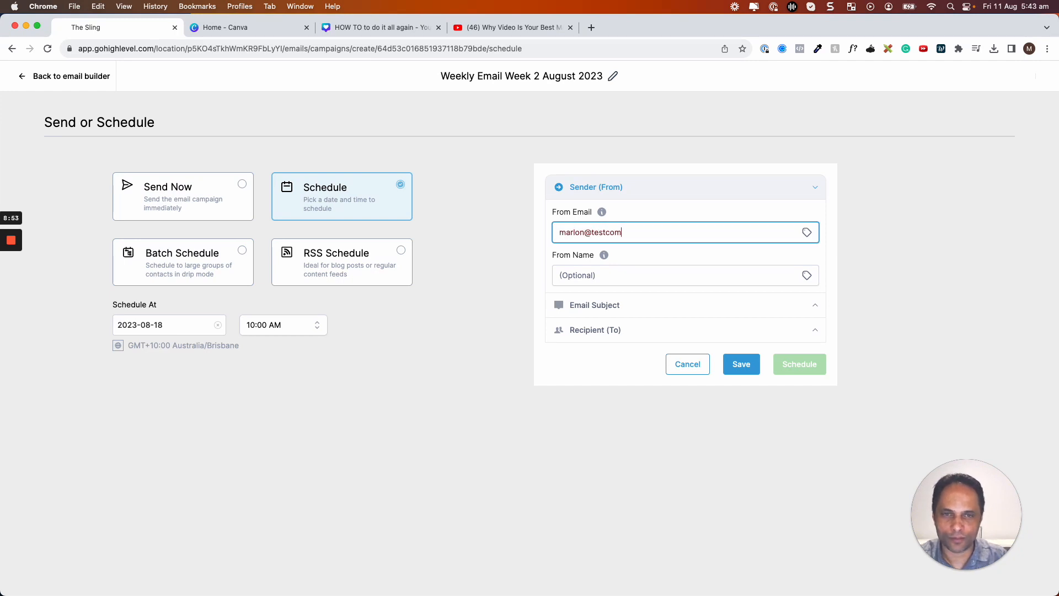
key(BackSpace)
key(BackSpace)
key(BackSpace)
key(Tab)
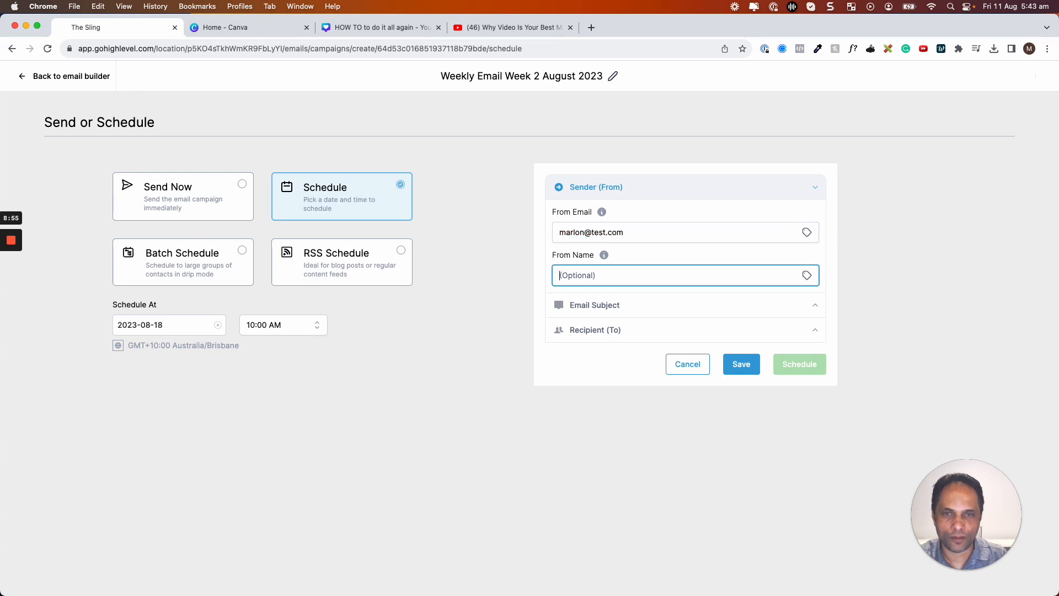
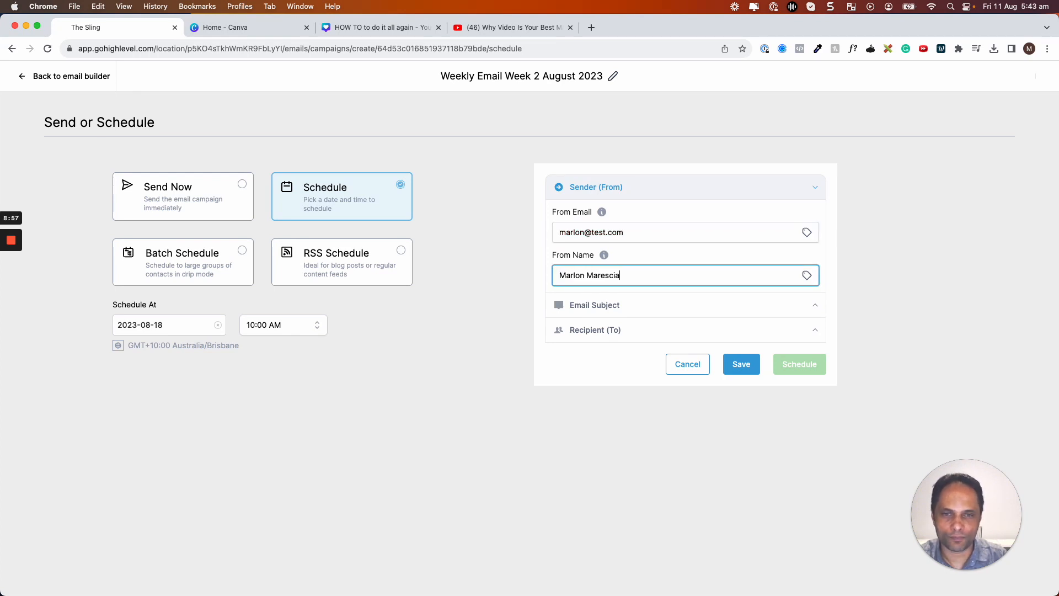
Set subject 'GoHighLevel Calendar Tutorial' and preview text 'Get rid of Calendly and use GHL calendars for Free Save $20/mth'.
click(642, 309)
click(599, 354)
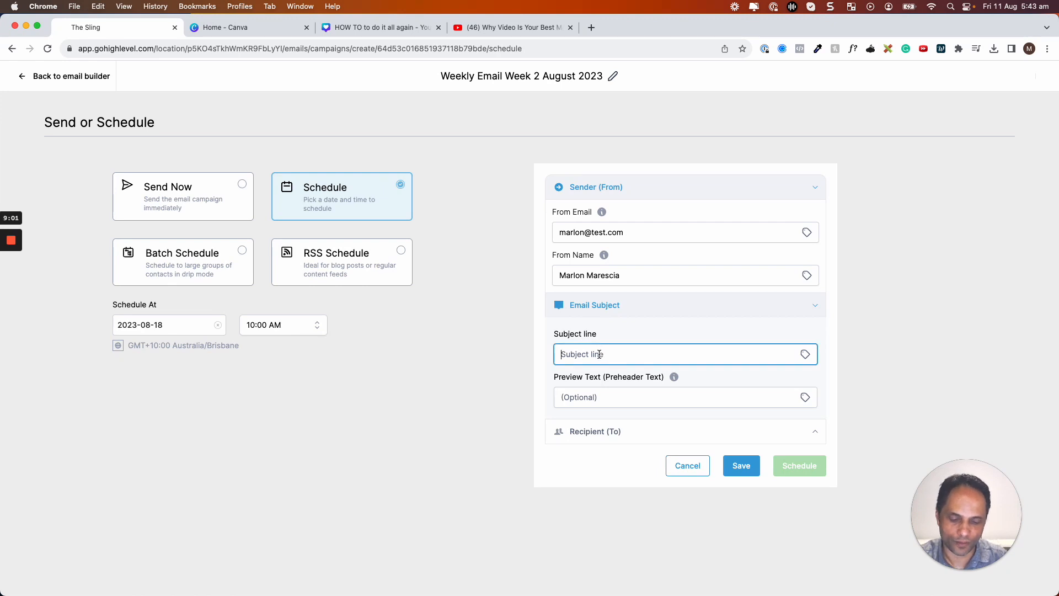
text(GoHighLevel )
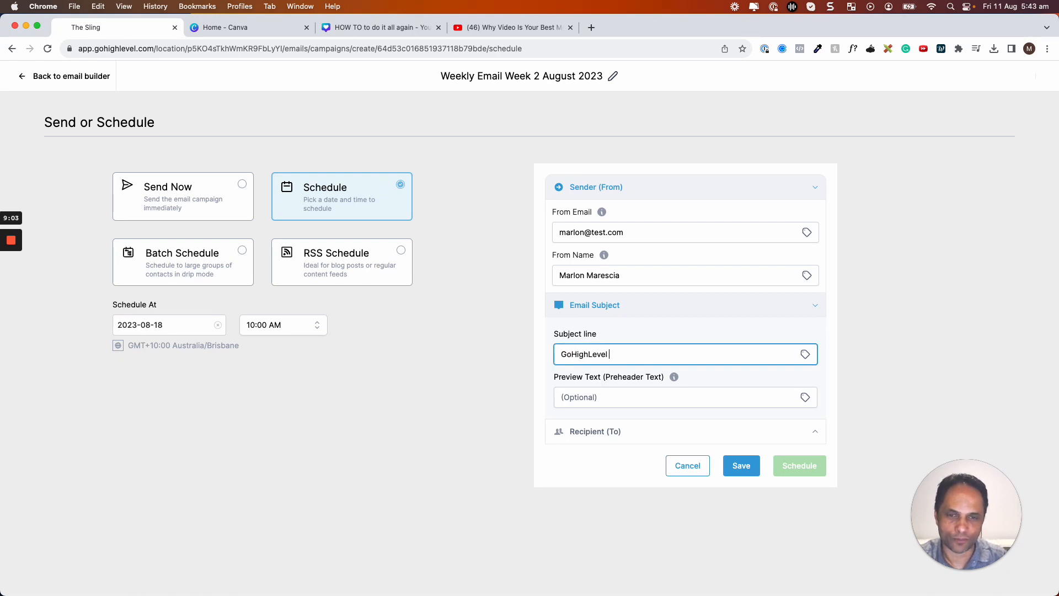
text(Calendar Tutorial)
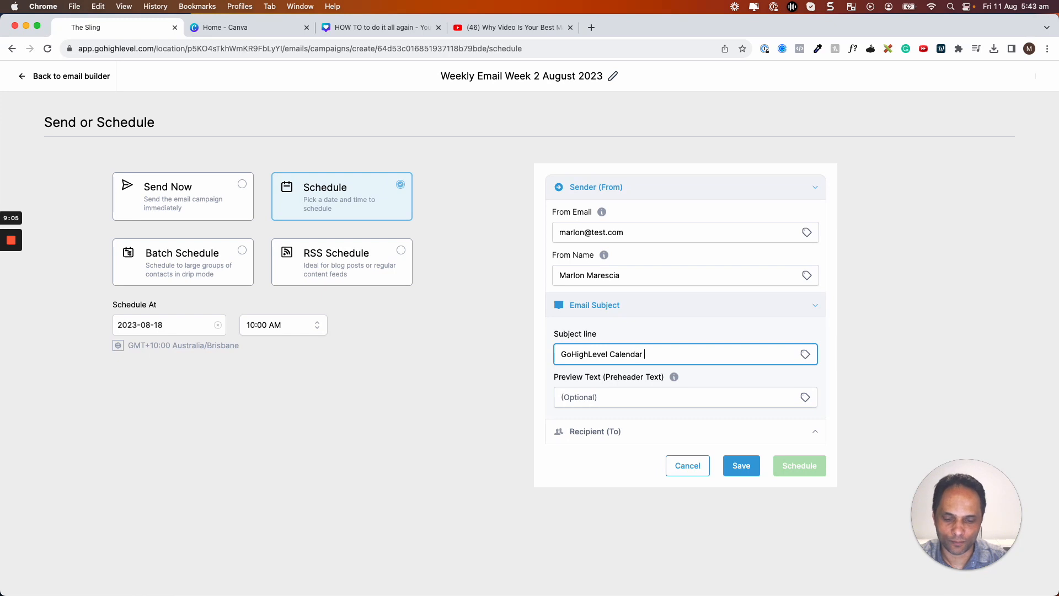
click(603, 397)
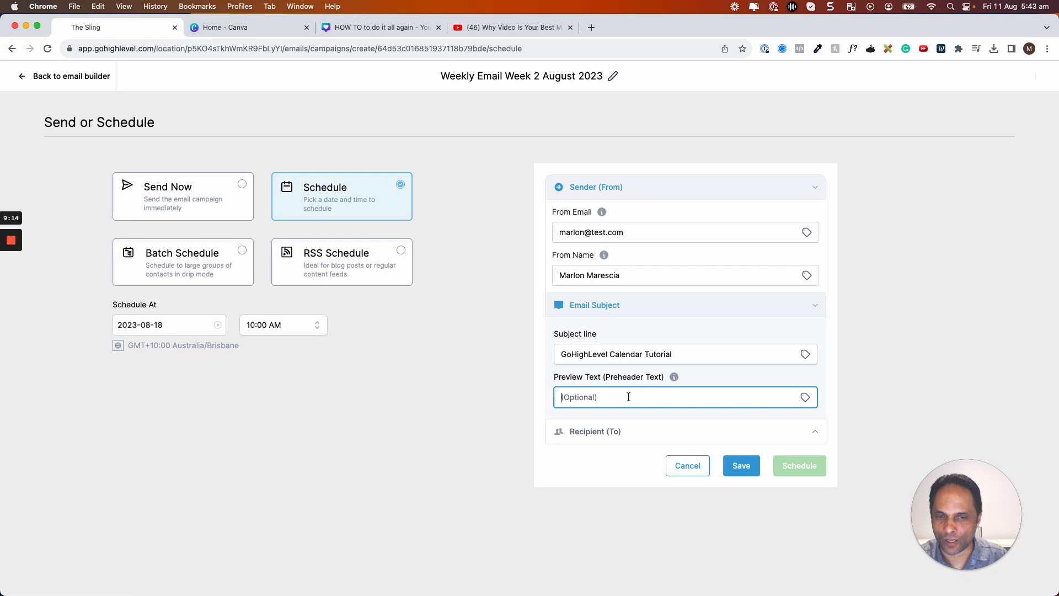
text(Ge)
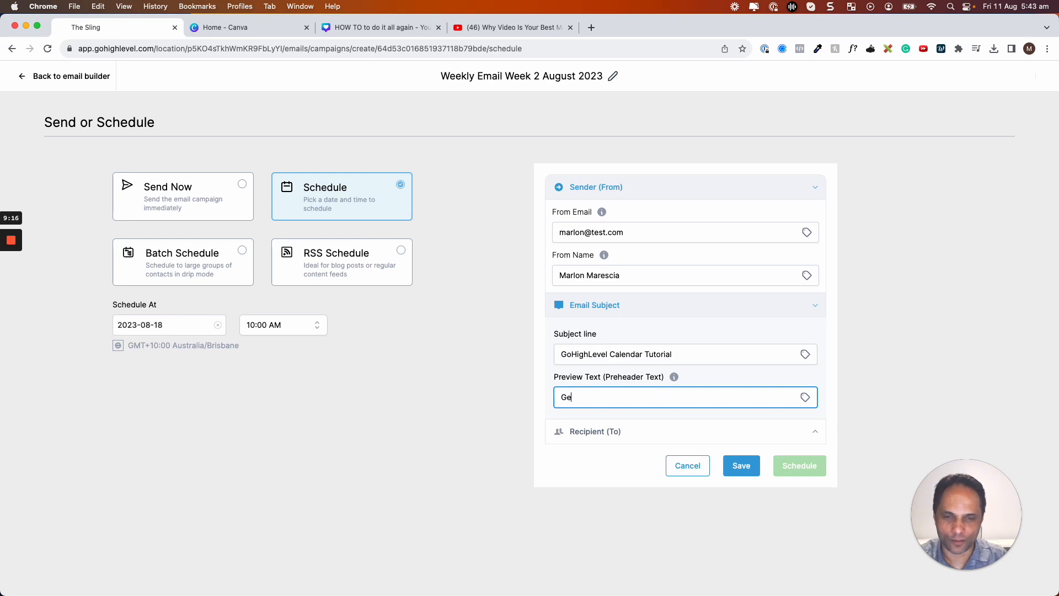
text(t rid of Calendly and )
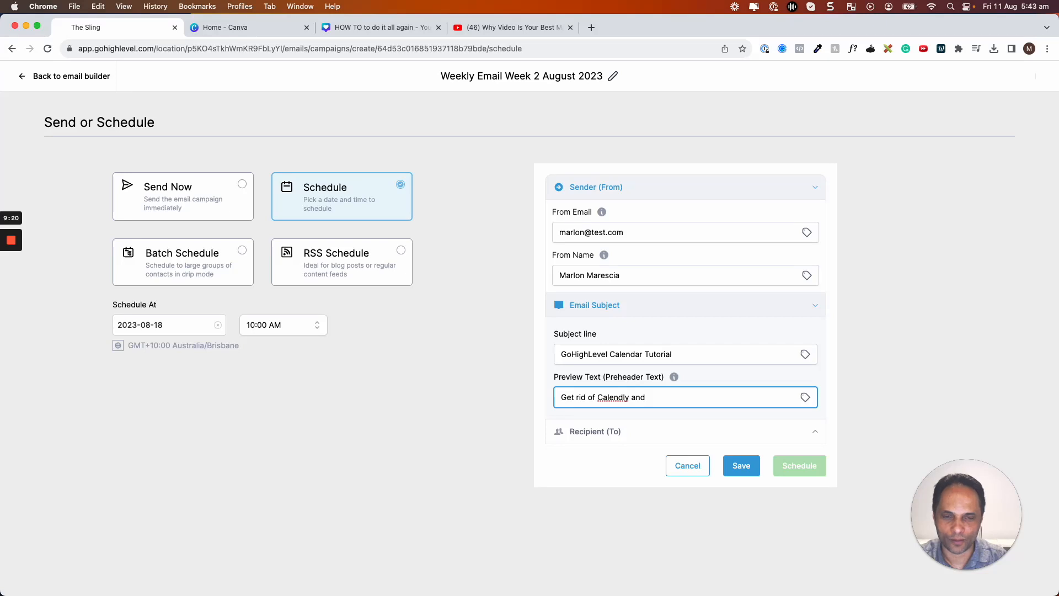
text(use GHL calenda)
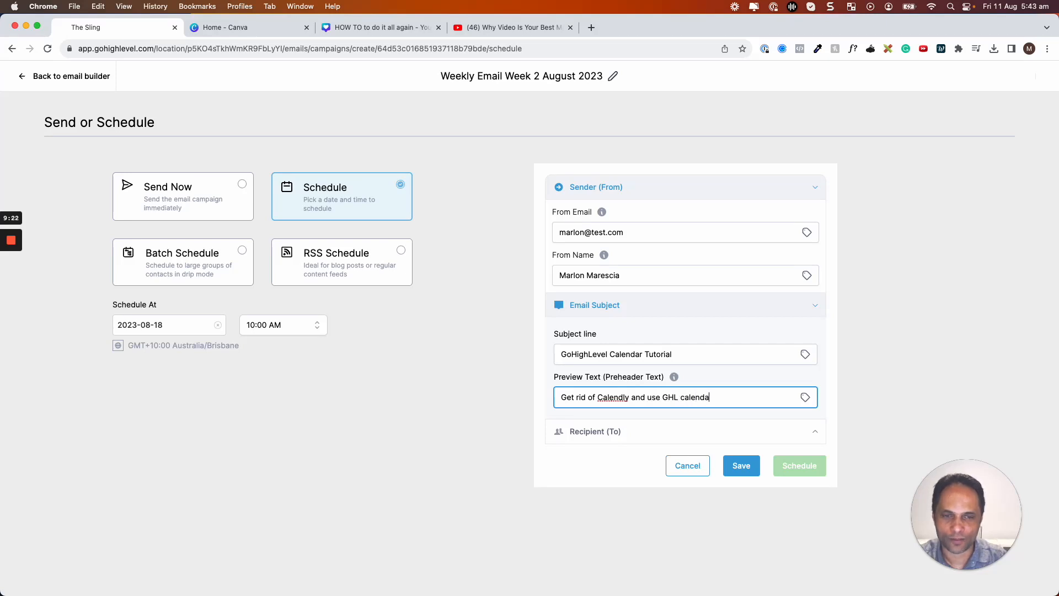
text(rs for Free)
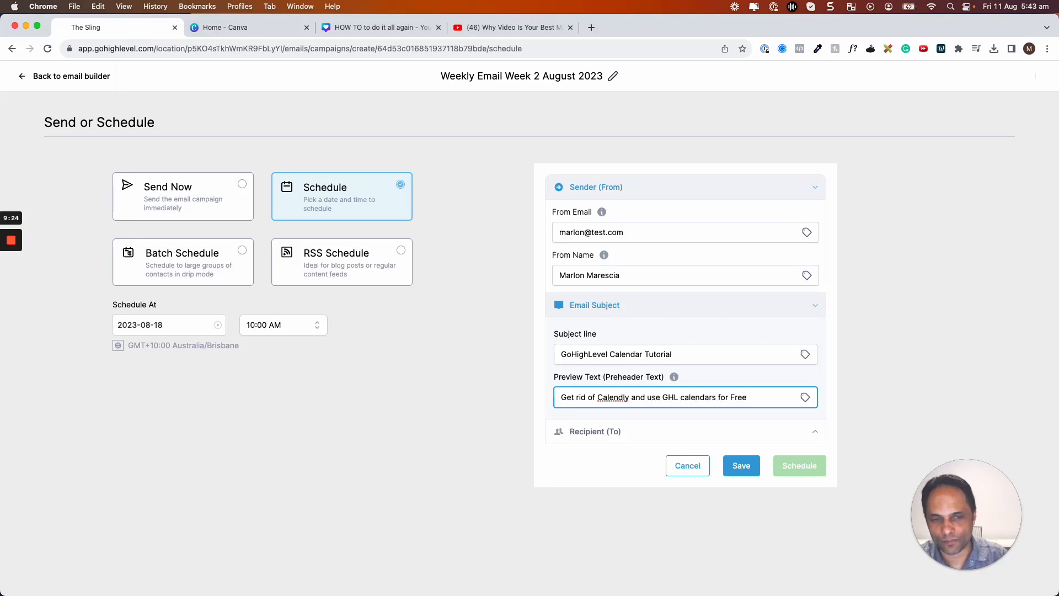
text( Save )
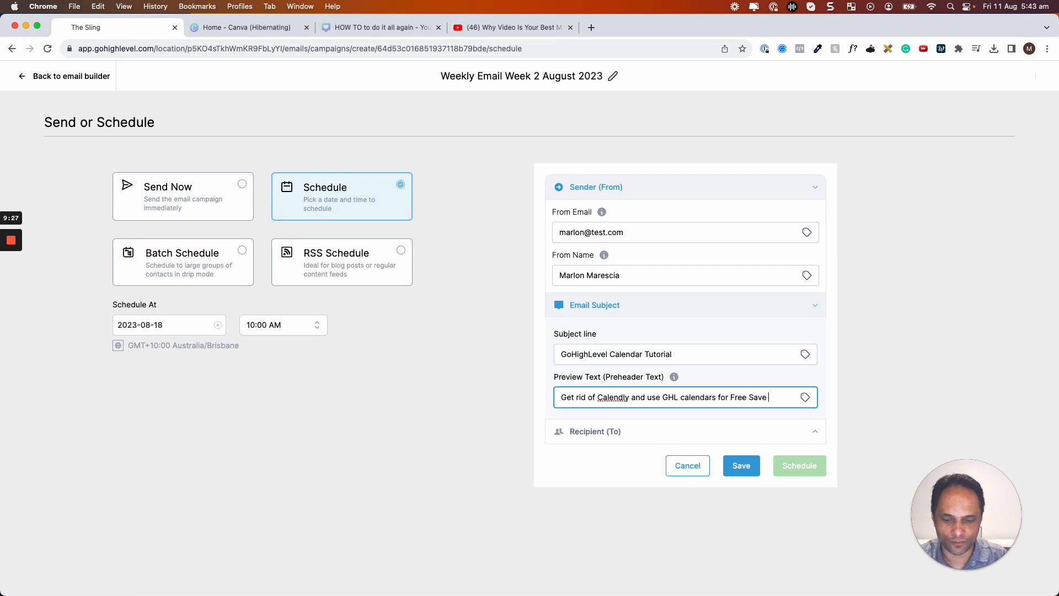
text($20)
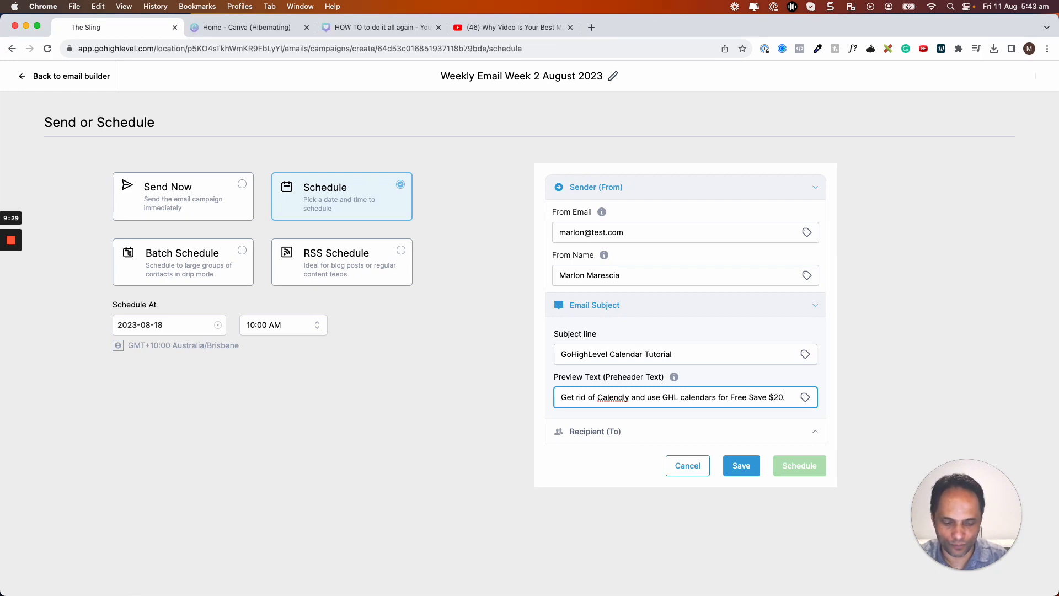
text(/mth)
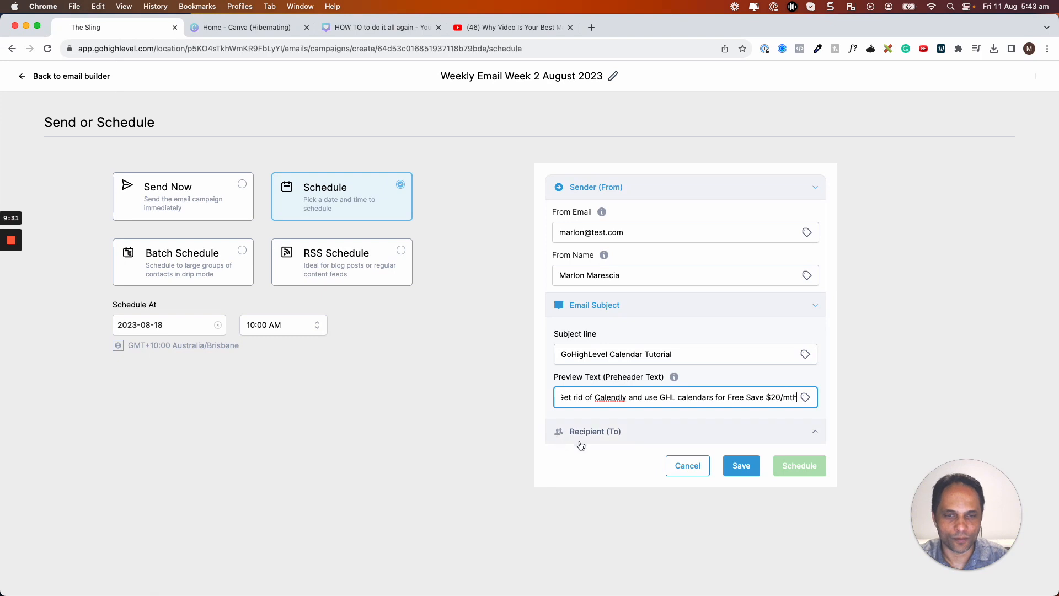
Try all contacts and three hand-picked contacts as recipients, clear them, then choose Send to Smart List.
click(810, 432)
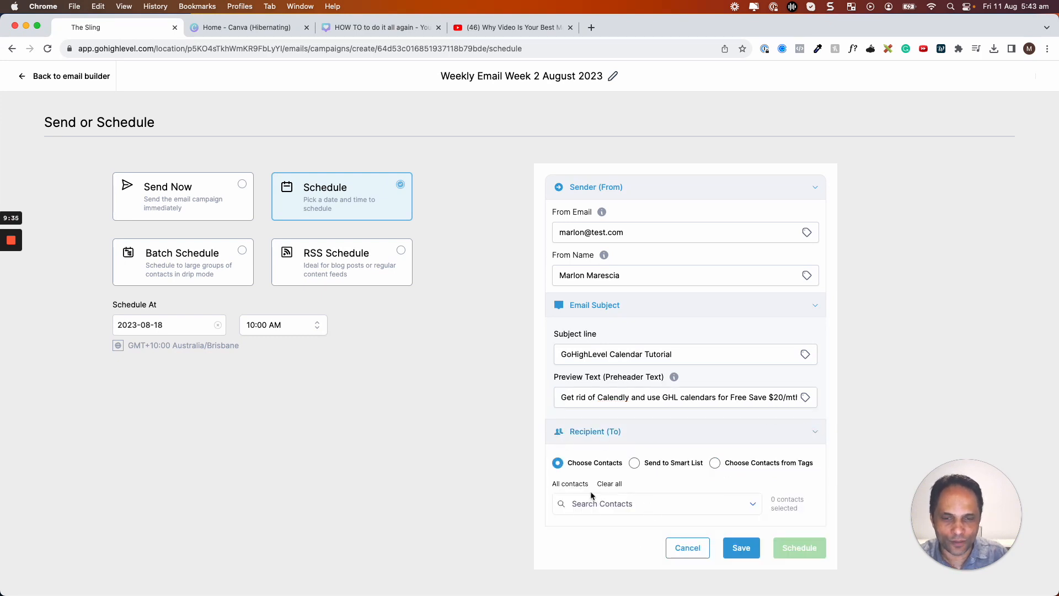
click(571, 484)
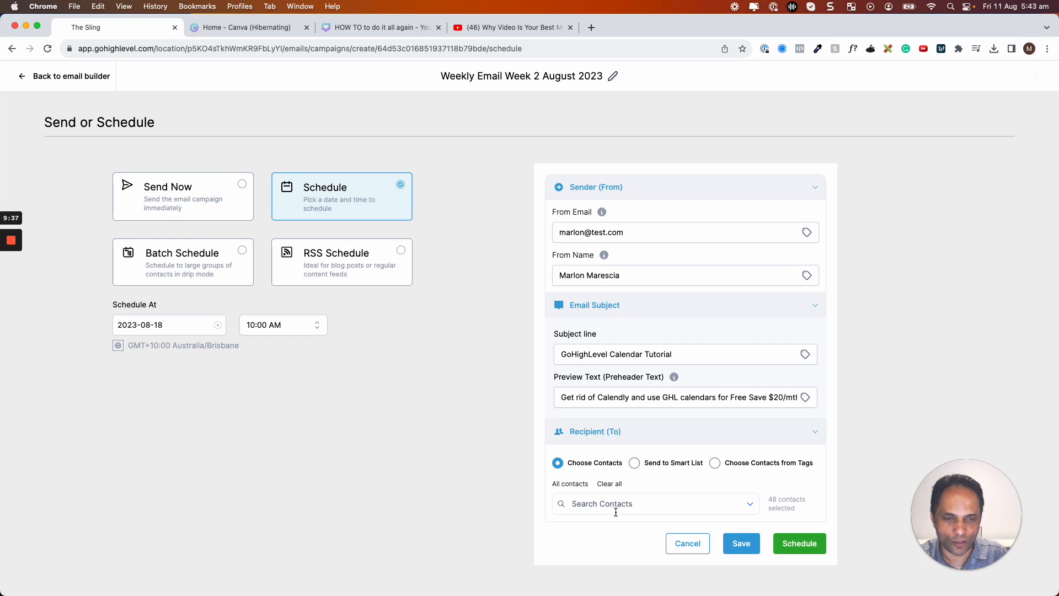
click(607, 485)
click(750, 505)
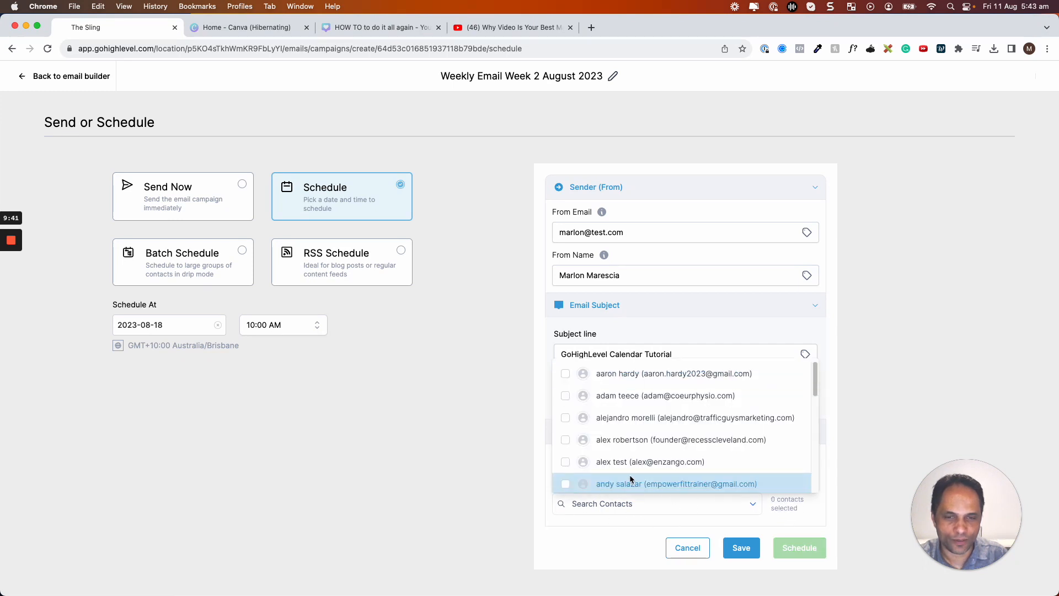
click(562, 395)
click(562, 440)
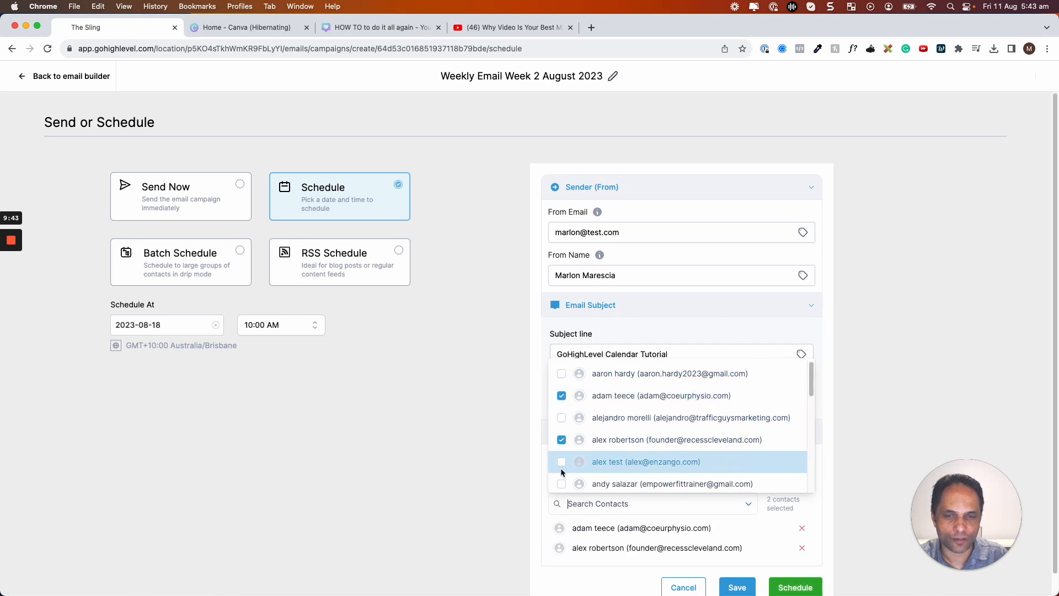
click(562, 484)
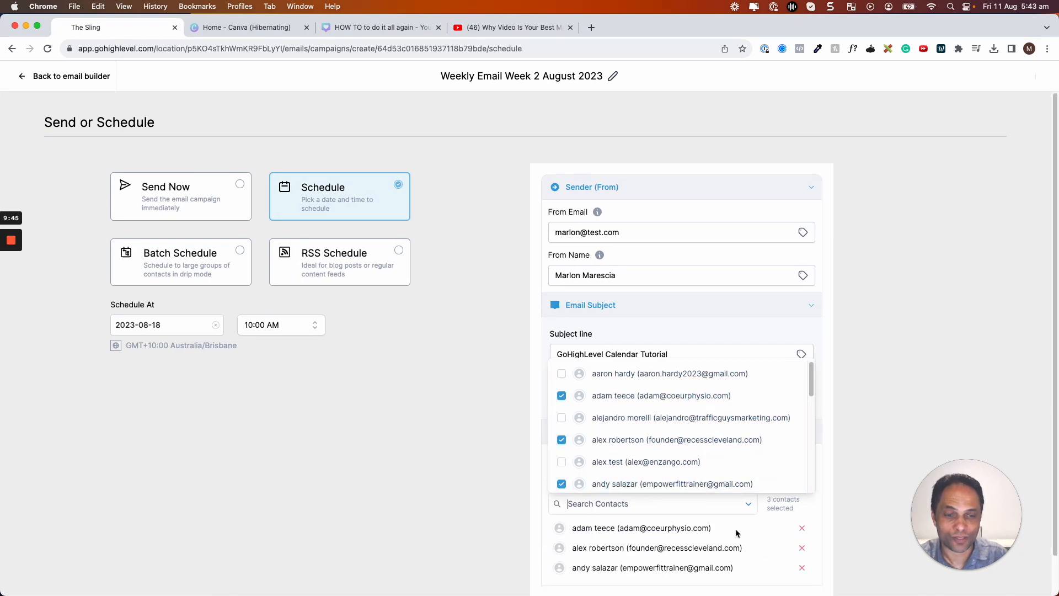
click(878, 488)
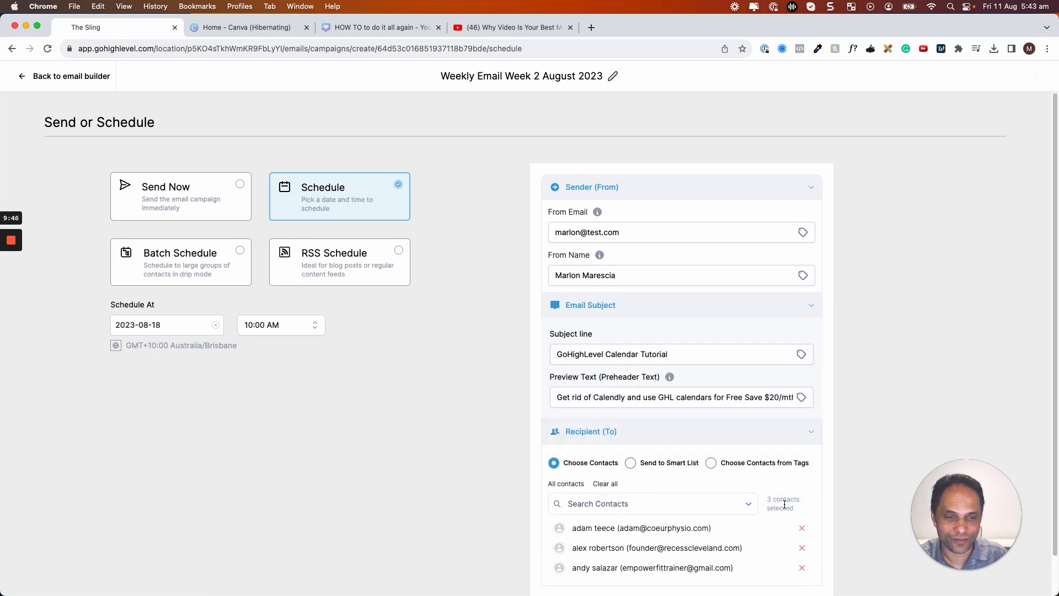
click(604, 484)
click(634, 464)
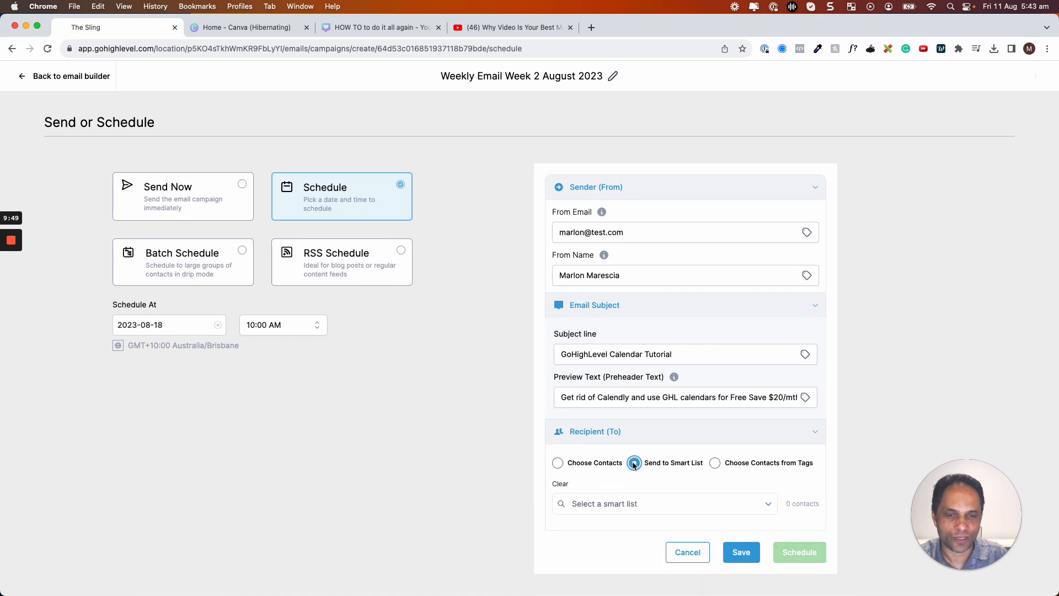
click(773, 507)
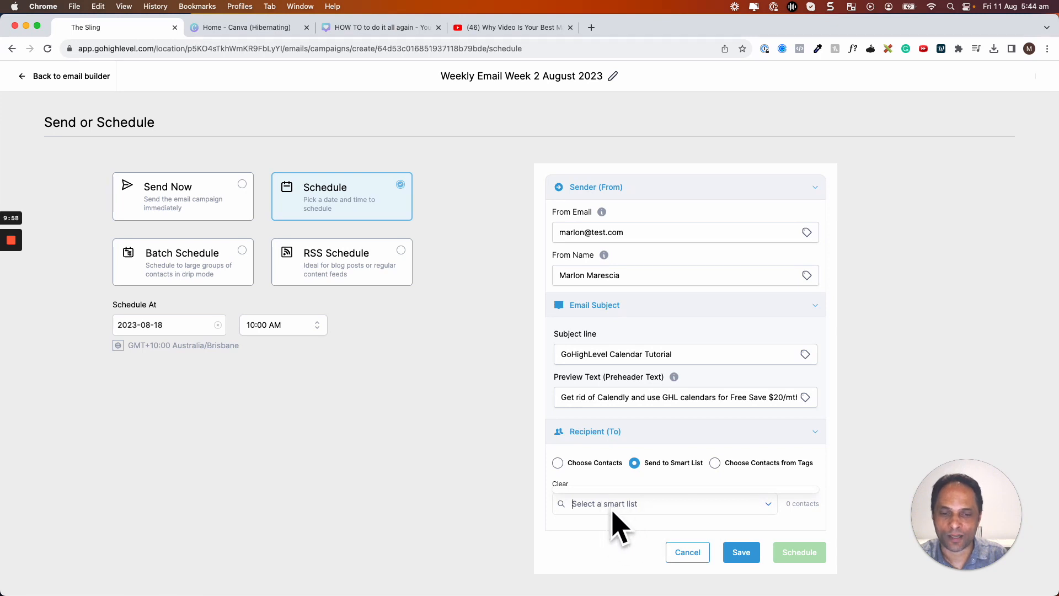
Address the campaign to contacts carrying the discovery: missed tag.
click(716, 464)
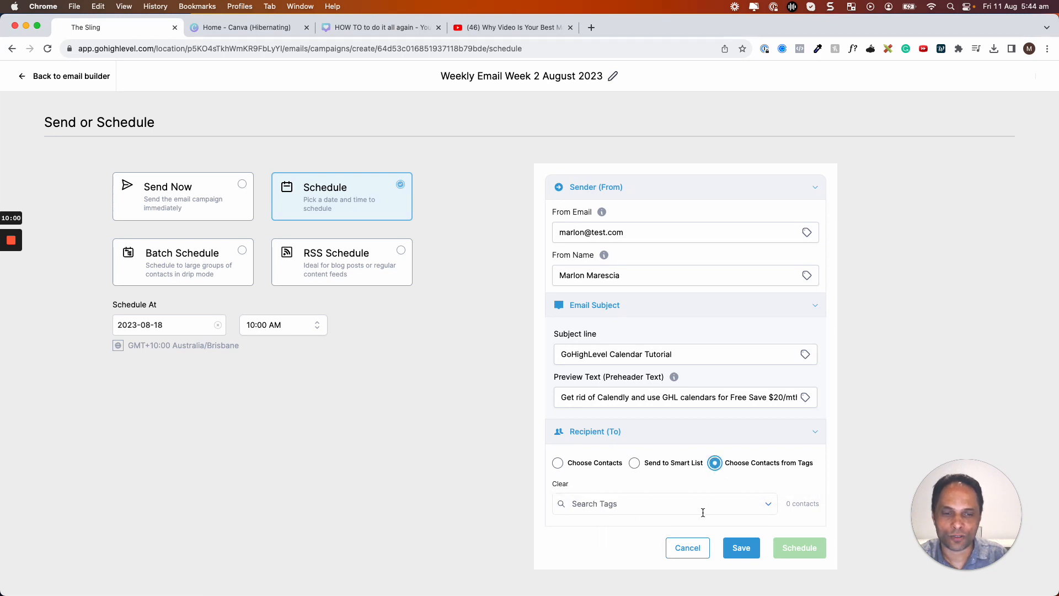
click(657, 511)
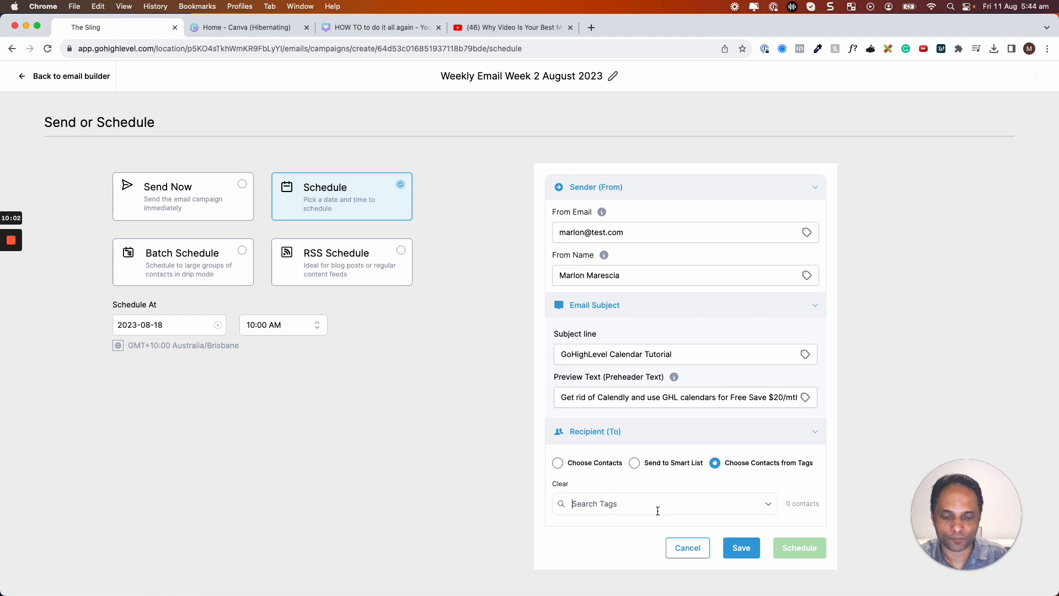
text(misse)
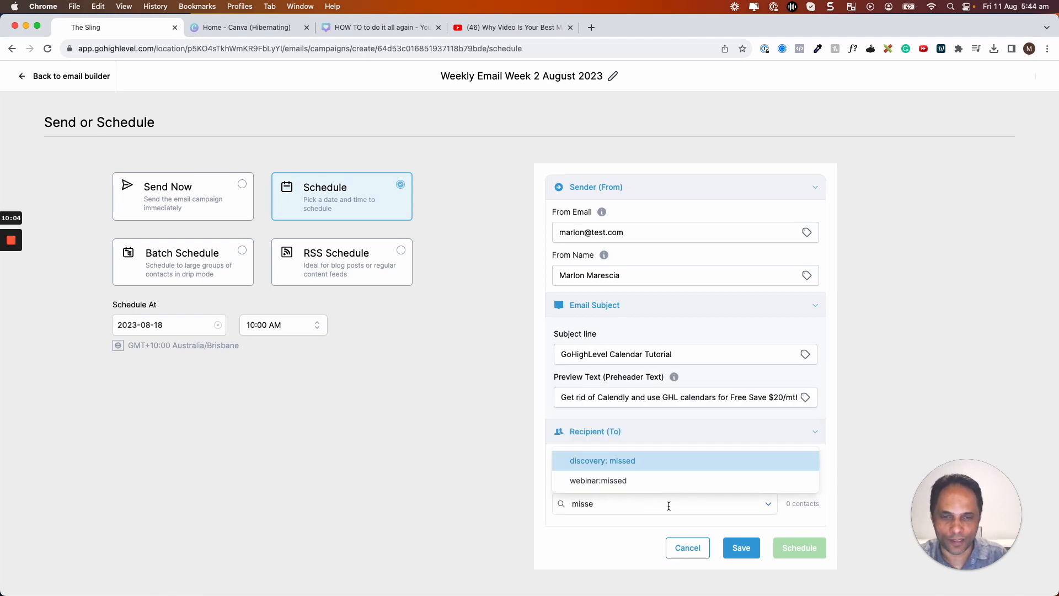
click(620, 461)
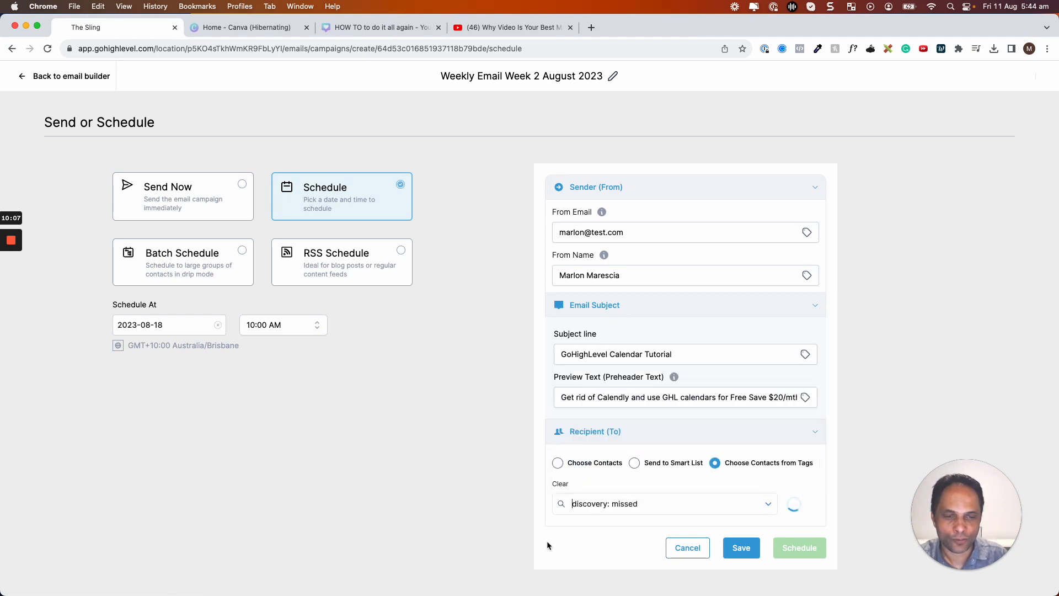
scroll(692, 533, down, 2)
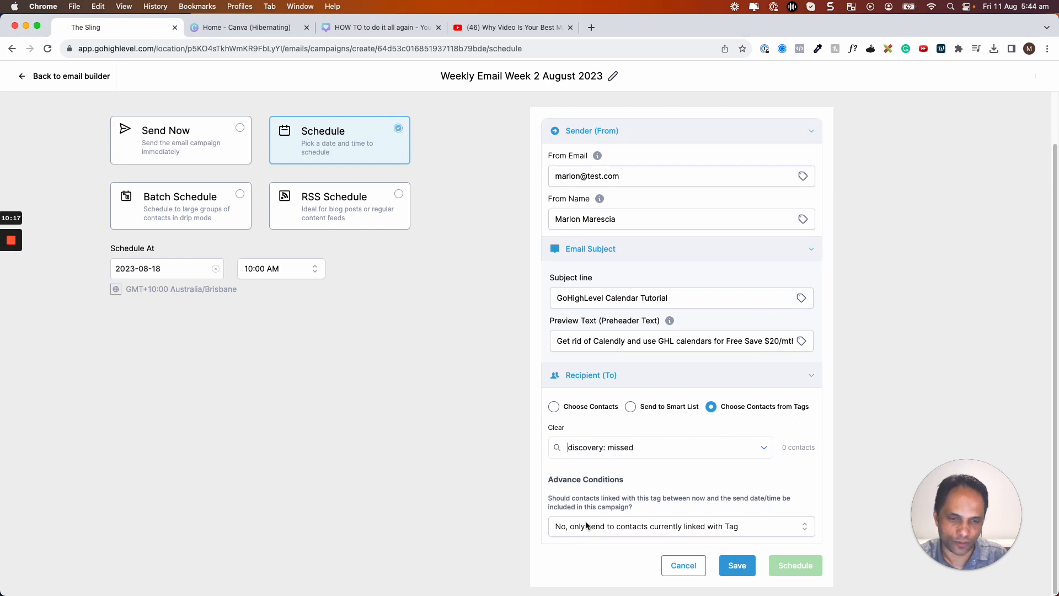
Set Advance Conditions to include contacts tagged before the send time.
click(725, 527)
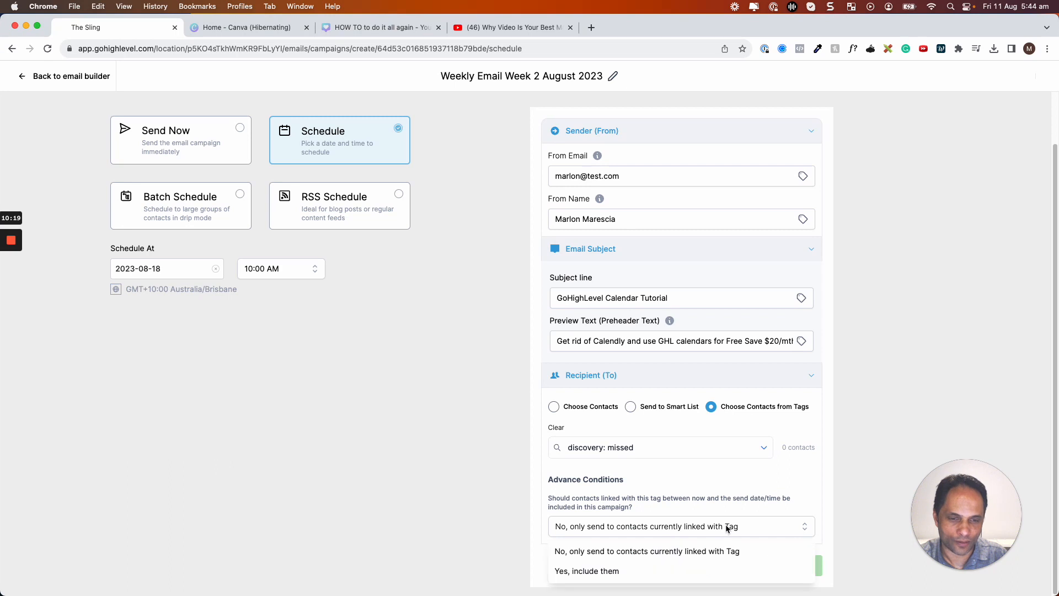
click(615, 572)
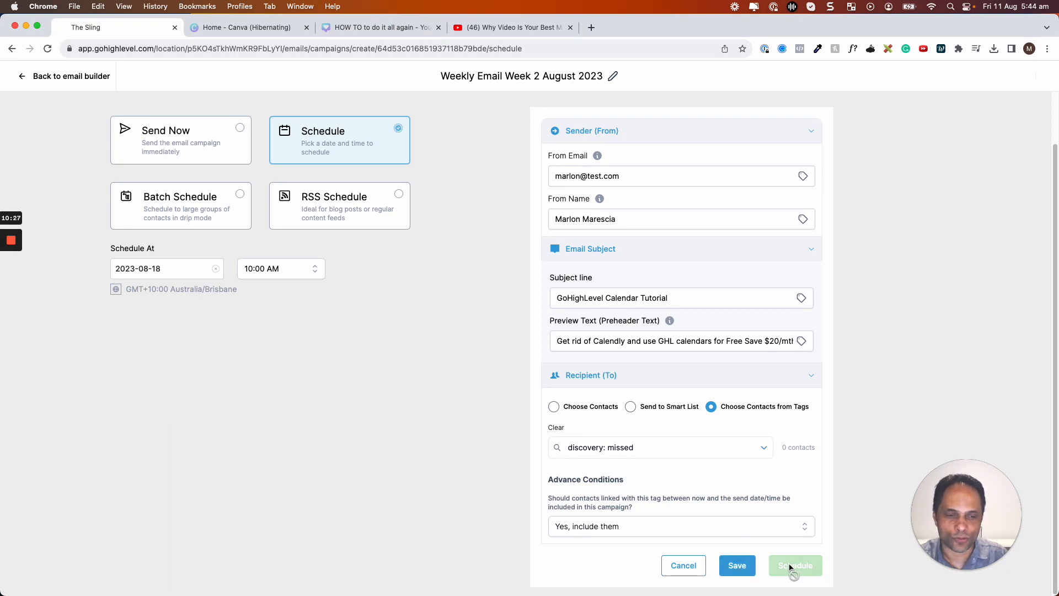
scroll(794, 491, up, 2)
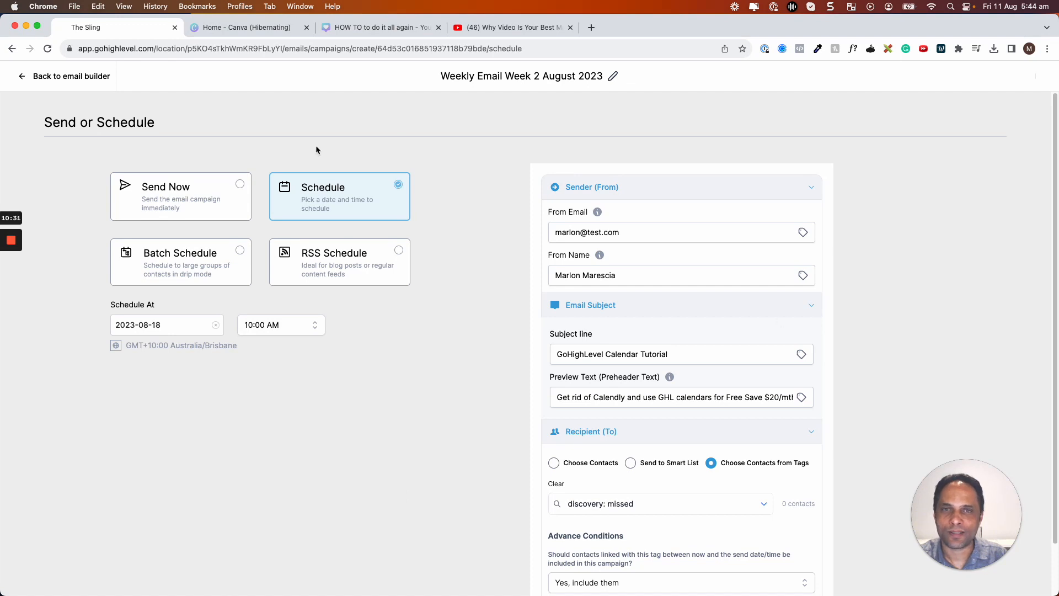
scroll(494, 254, down, 2)
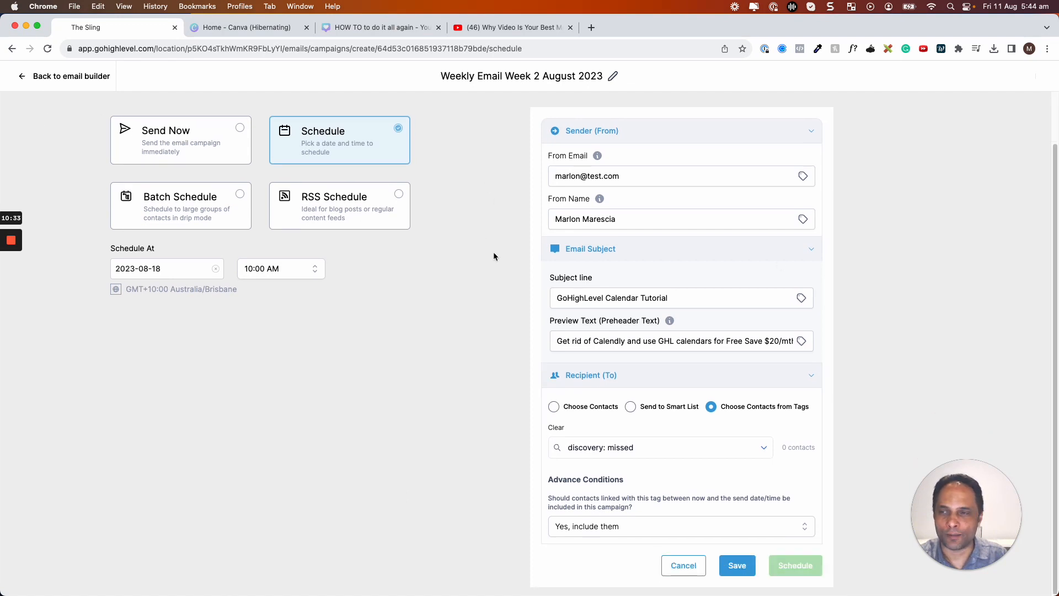
scroll(494, 257, up, 2)
Save the 'Weekly Email Week 2 August 2023' campaign from the email builder and return to the campaign list.
click(25, 78)
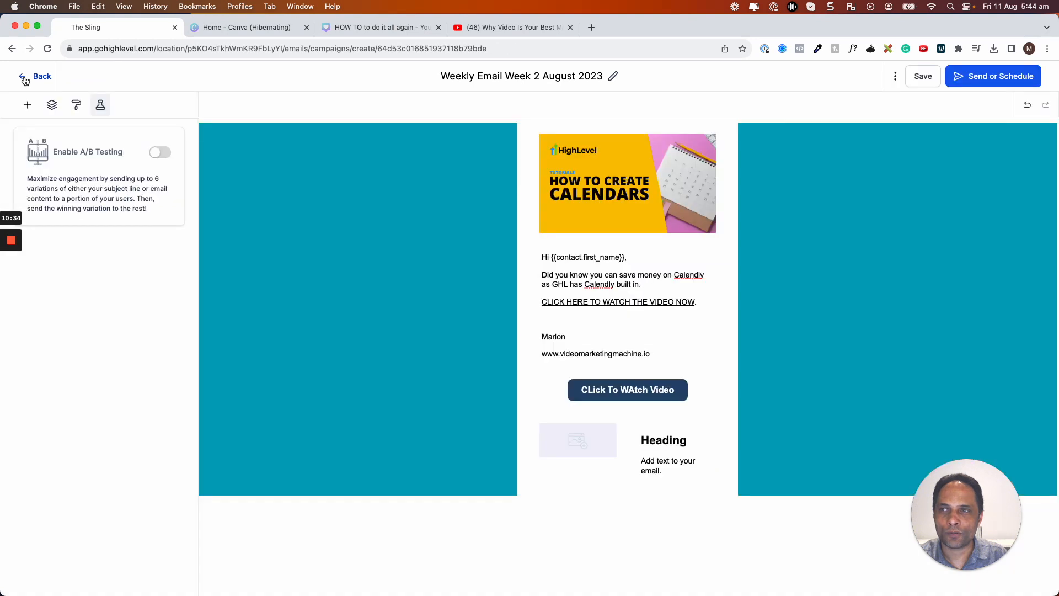
click(923, 76)
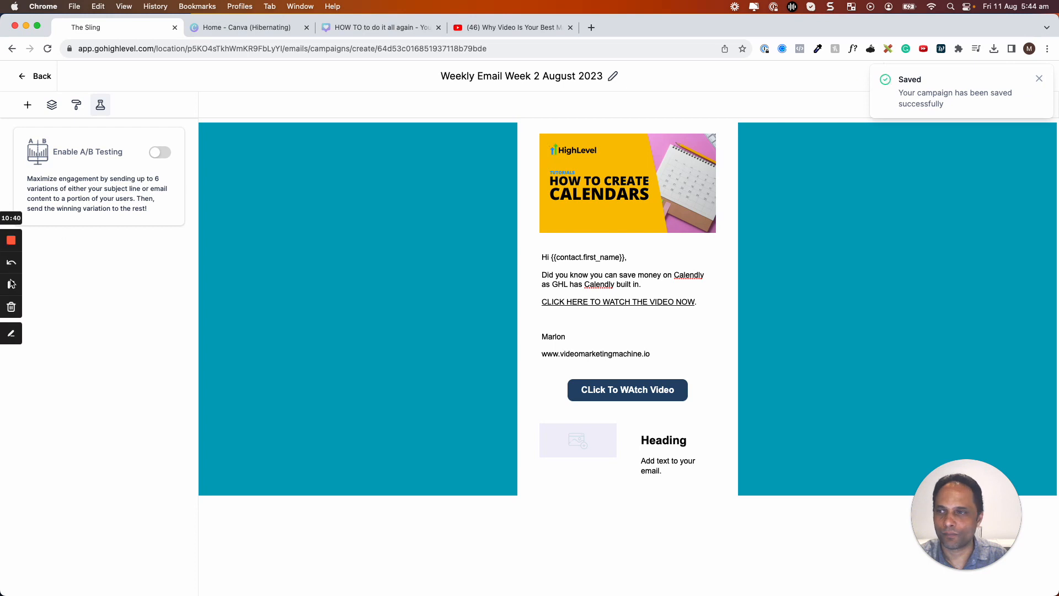
click(37, 78)
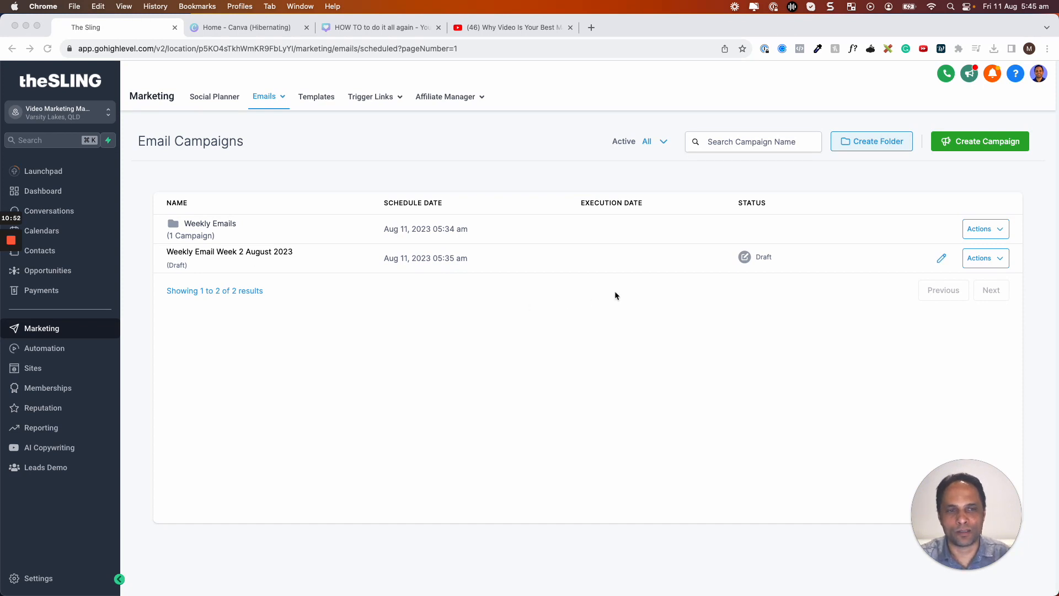
click(1000, 260)
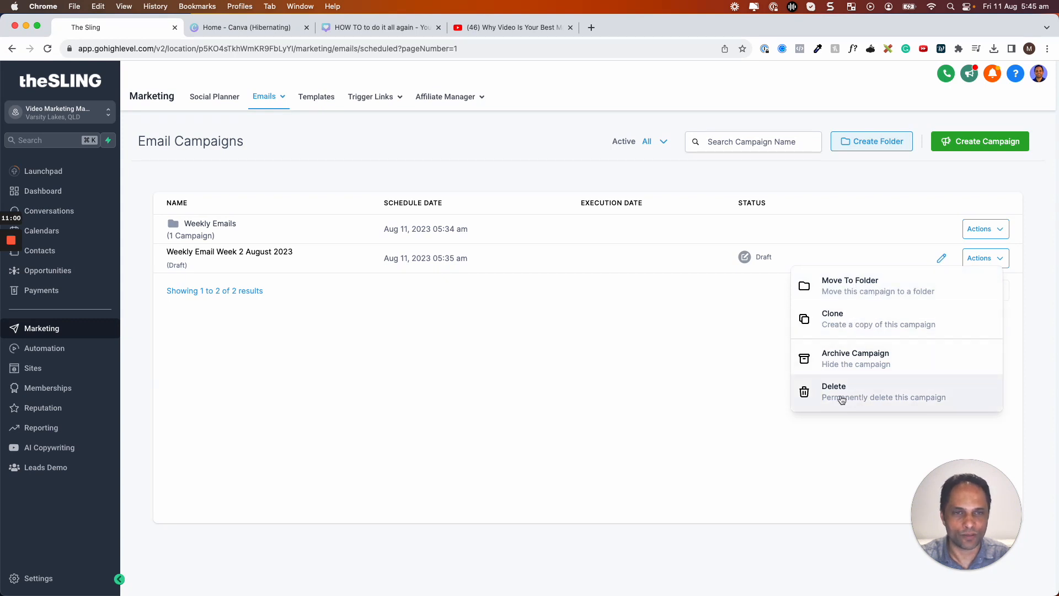
click(593, 391)
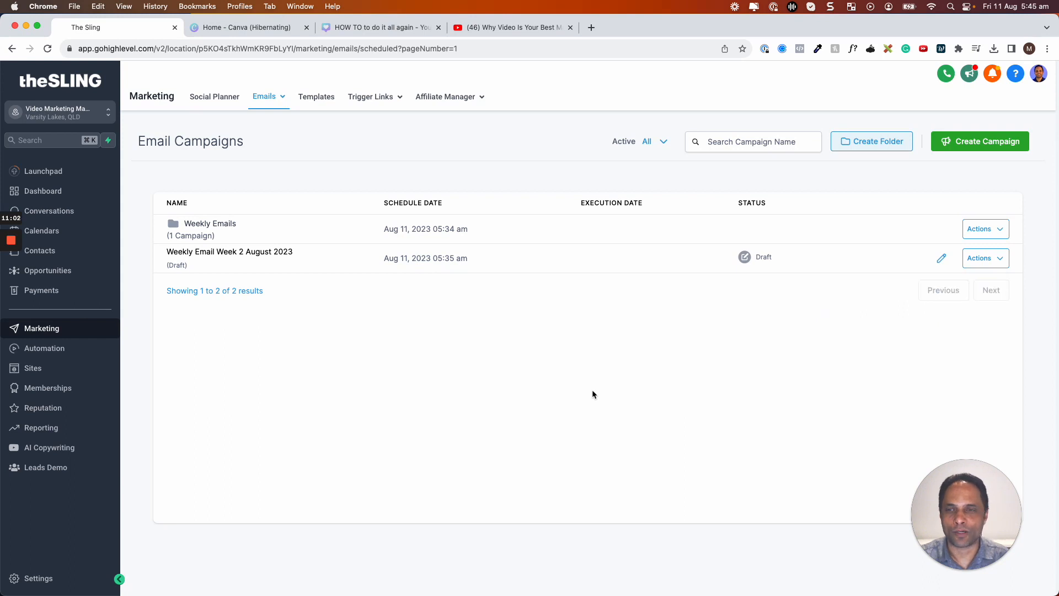